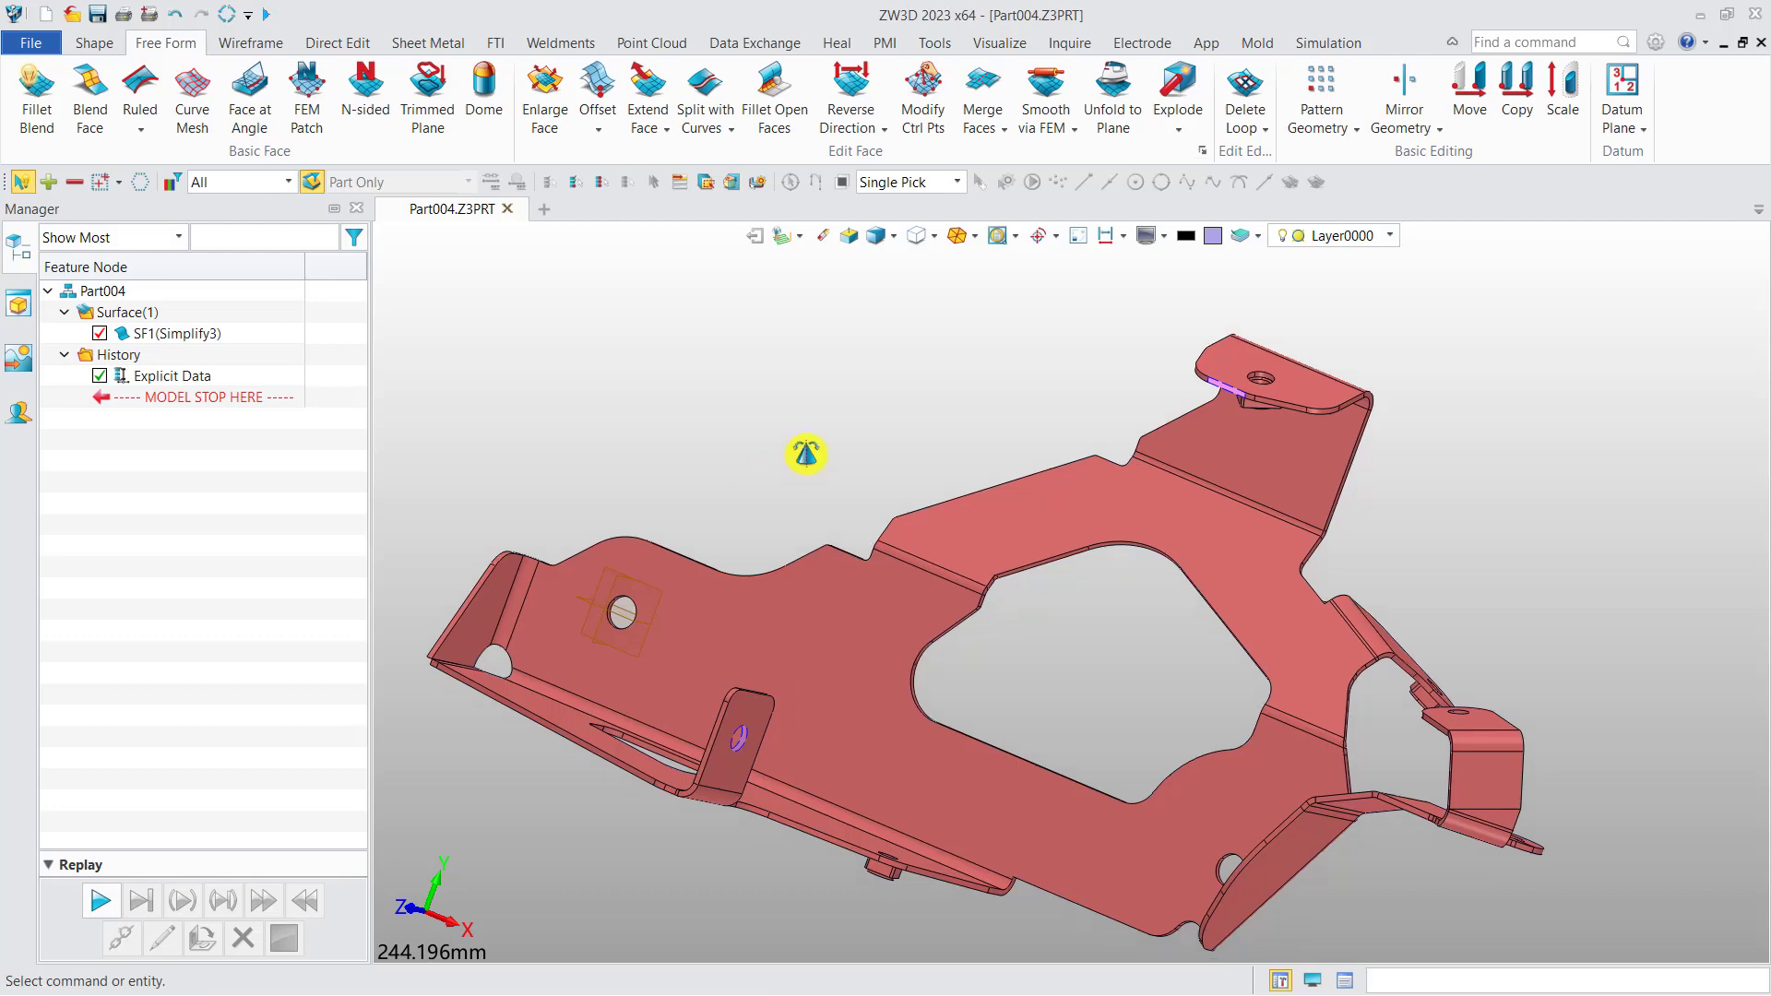
Create a ruled face between the two larger open edge arcs of the hole in the small upright tab.
{"action": "right_click_drag", "start_coordinate": [801, 416], "coordinate": [789, 403]}
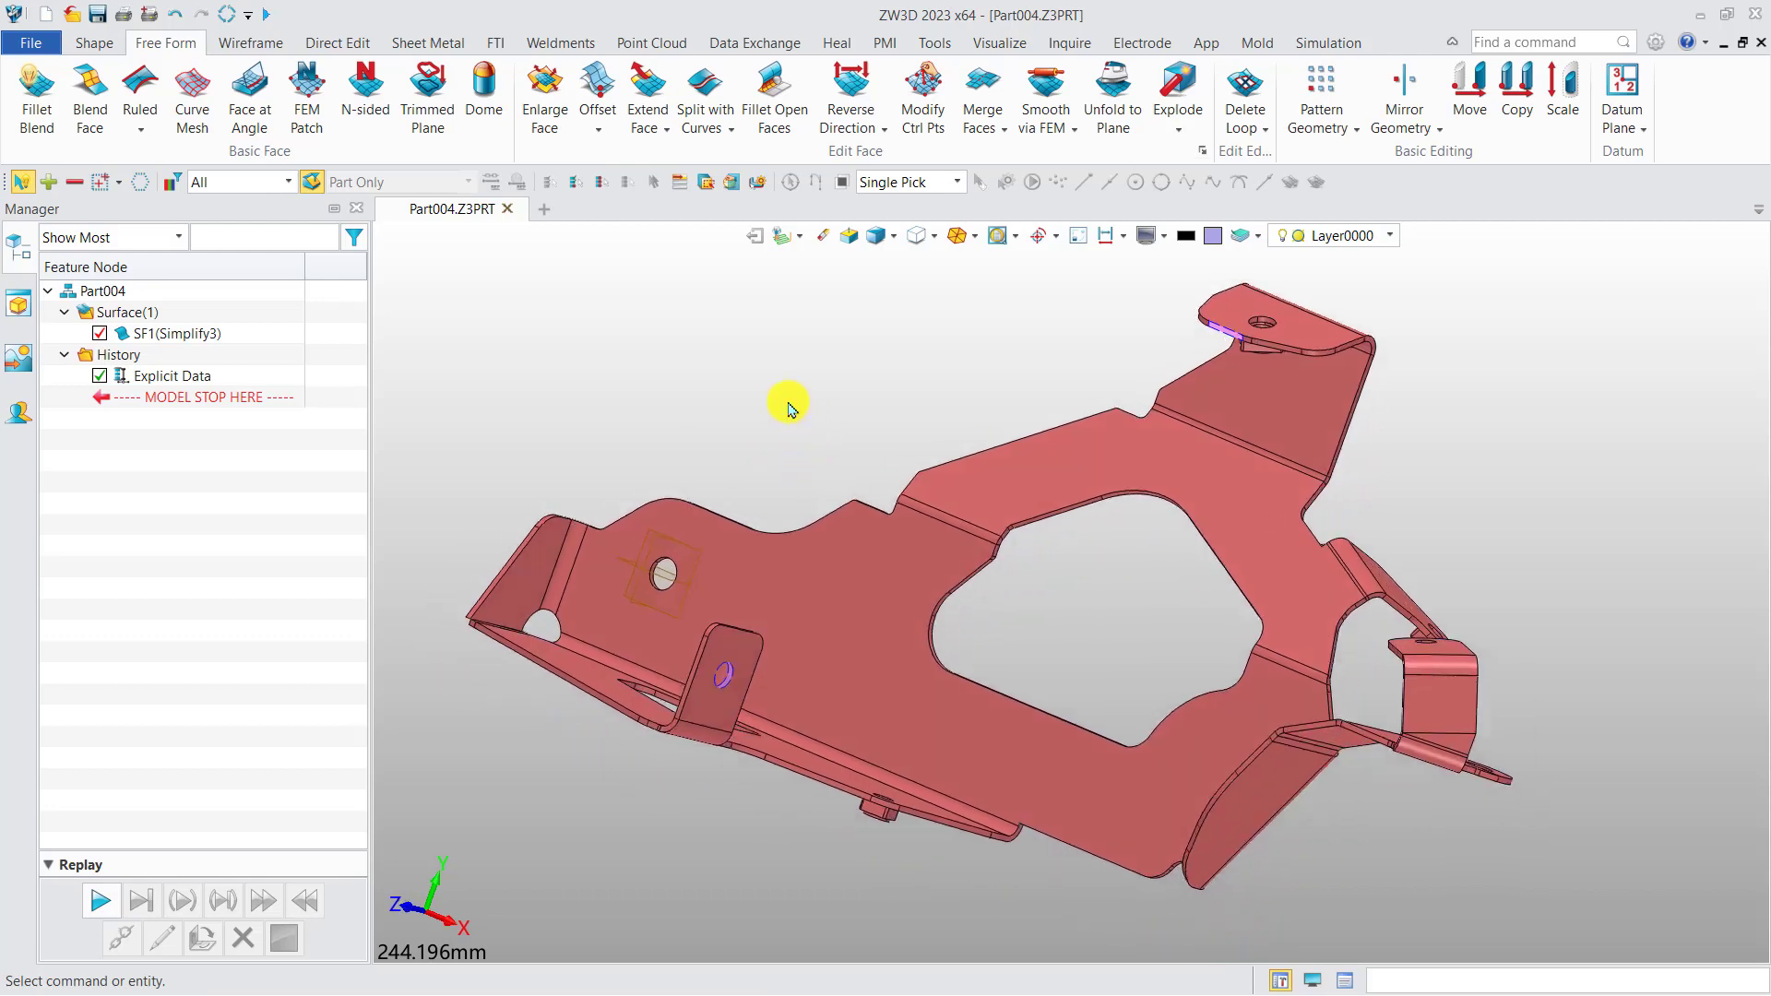
{"action": "scroll", "coordinate": [789, 403], "scroll_direction": "up", "scroll_amount": 2}
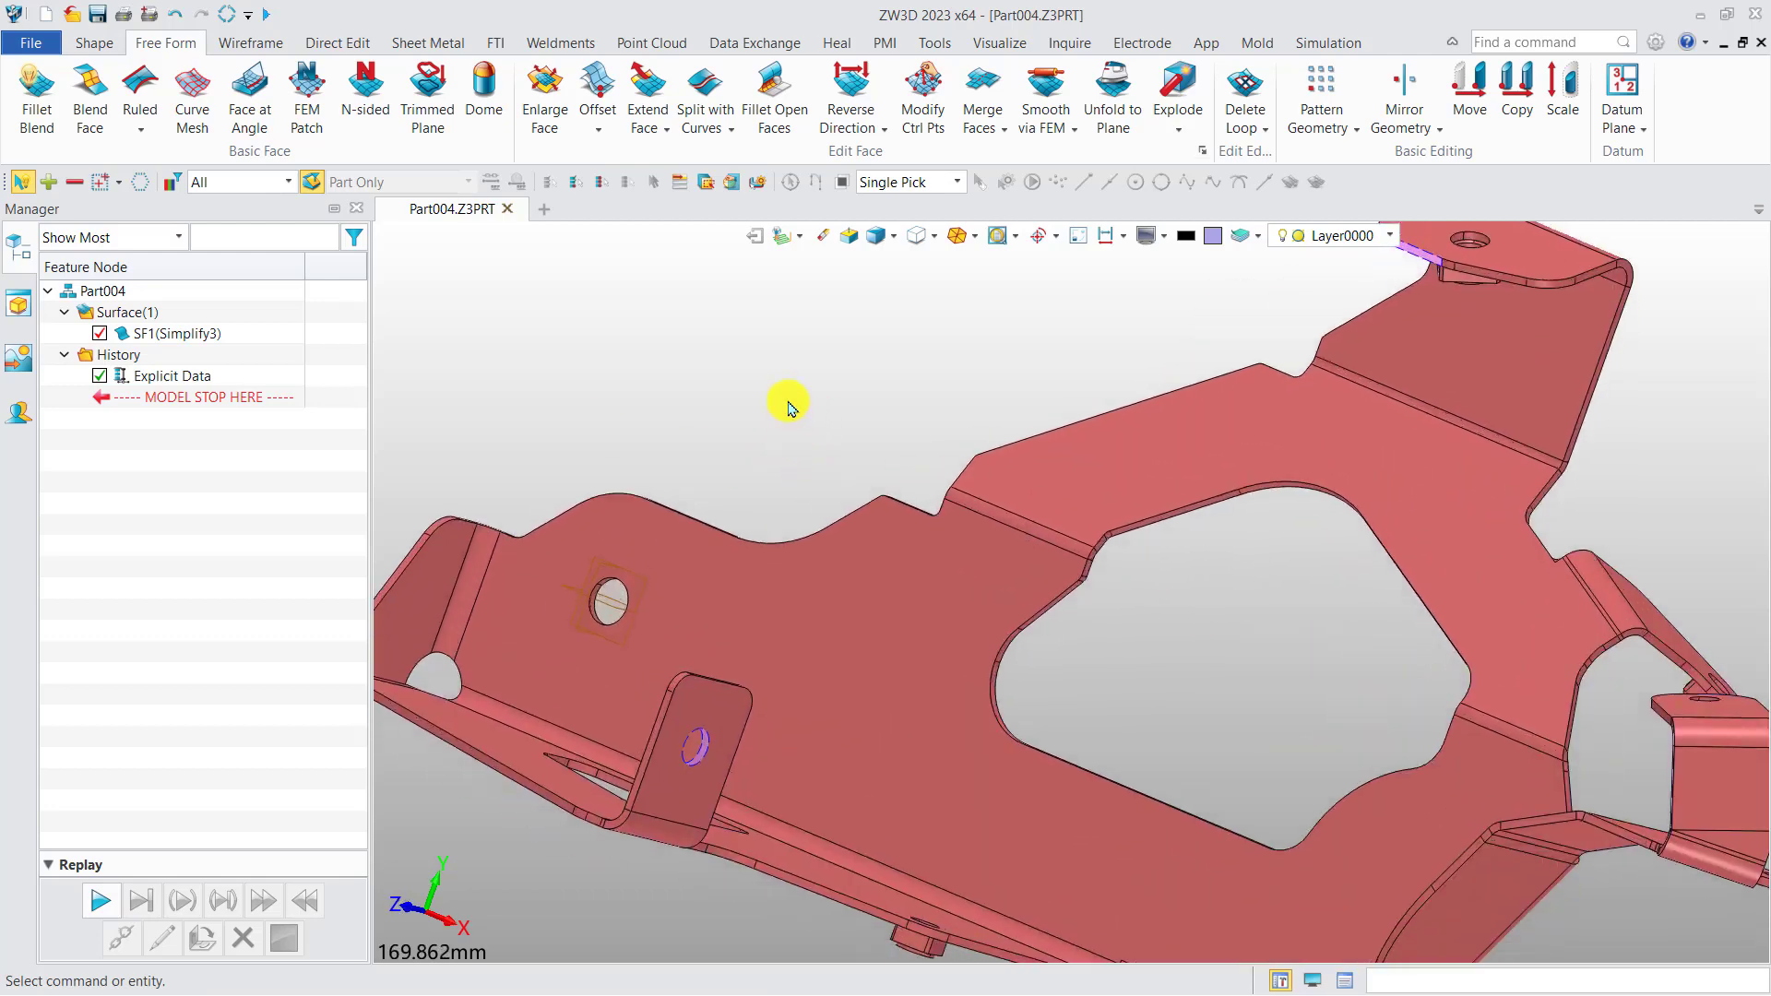
{"action": "scroll", "coordinate": [701, 748], "scroll_direction": "up", "scroll_amount": 6}
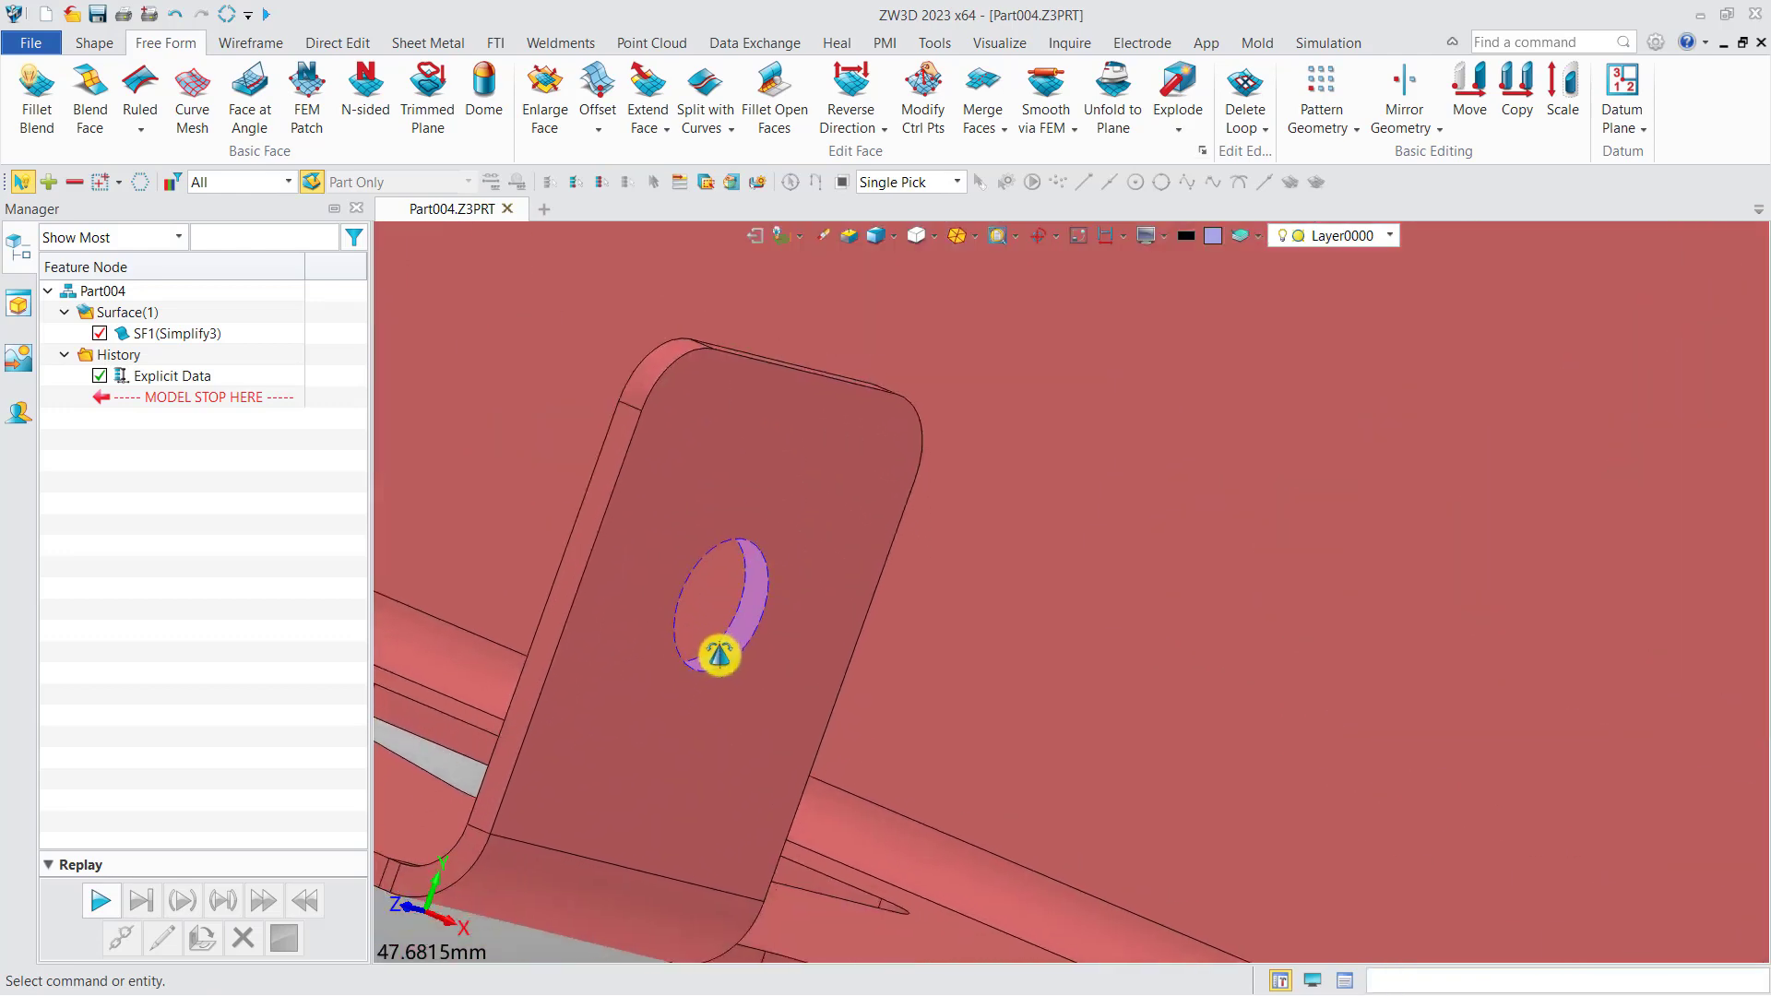
{"action": "left_click", "coordinate": [141, 85]}
{"action": "scroll", "coordinate": [743, 530], "scroll_direction": "up", "scroll_amount": 3}
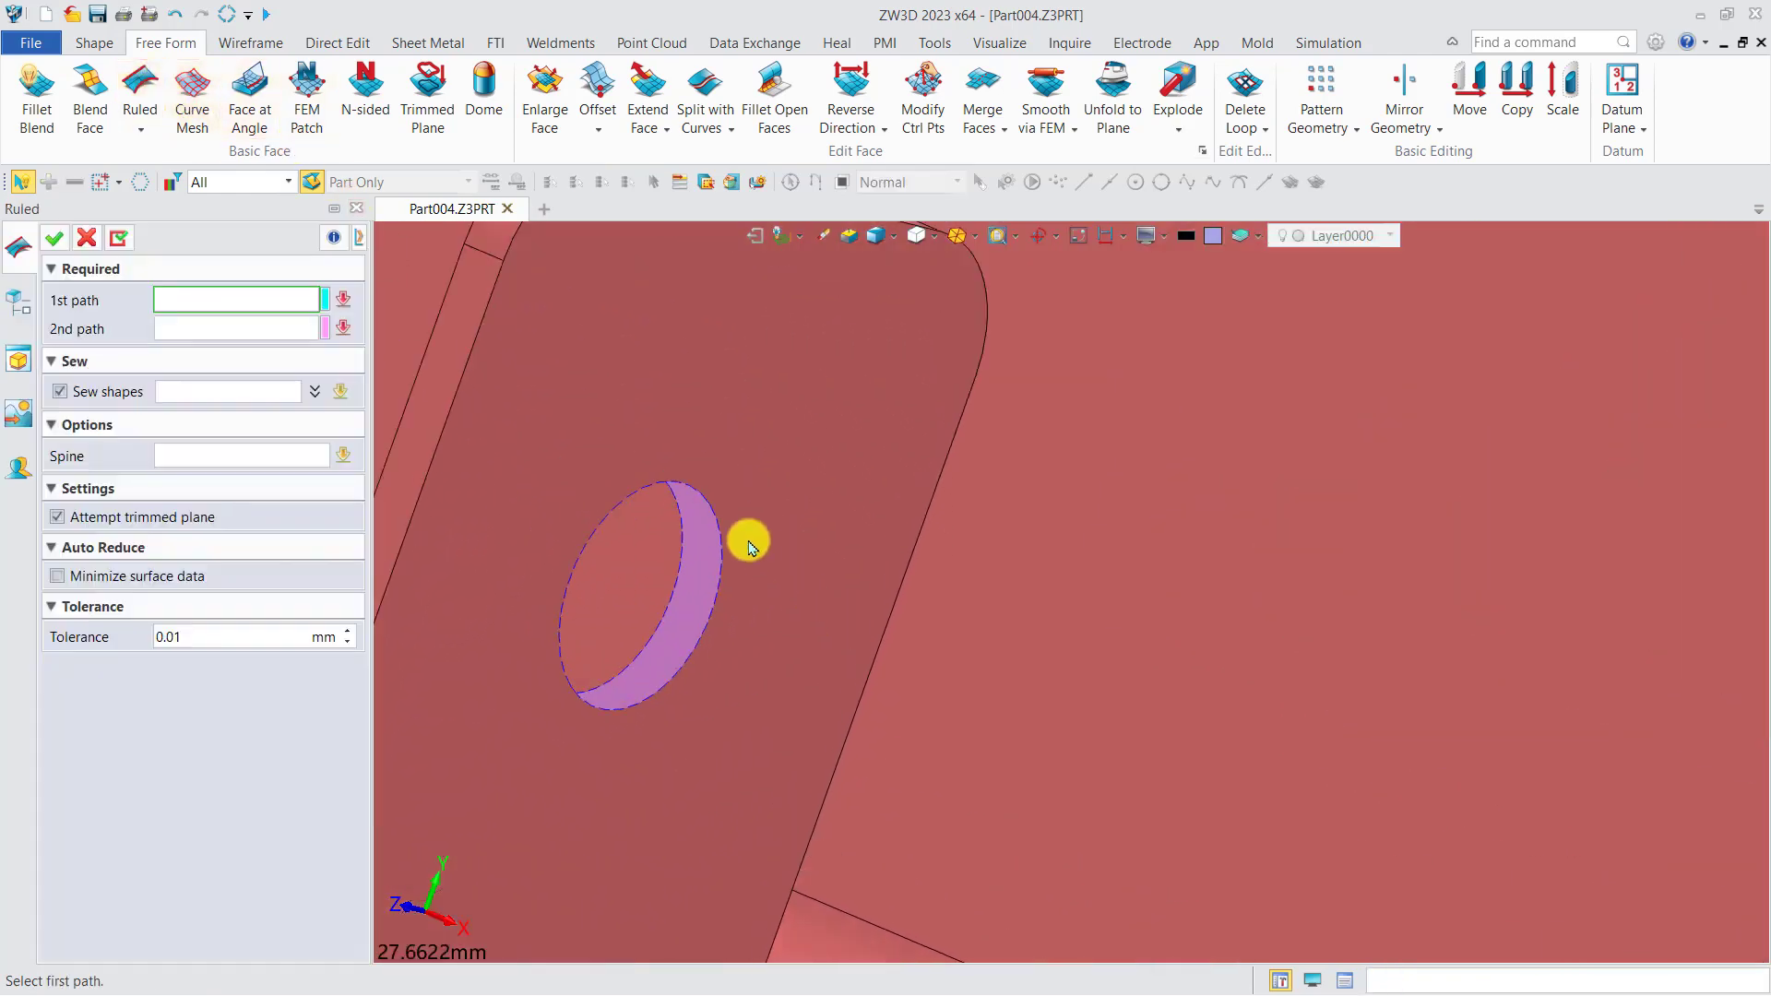
{"action": "left_click", "coordinate": [723, 511]}
{"action": "left_click", "coordinate": [681, 524]}
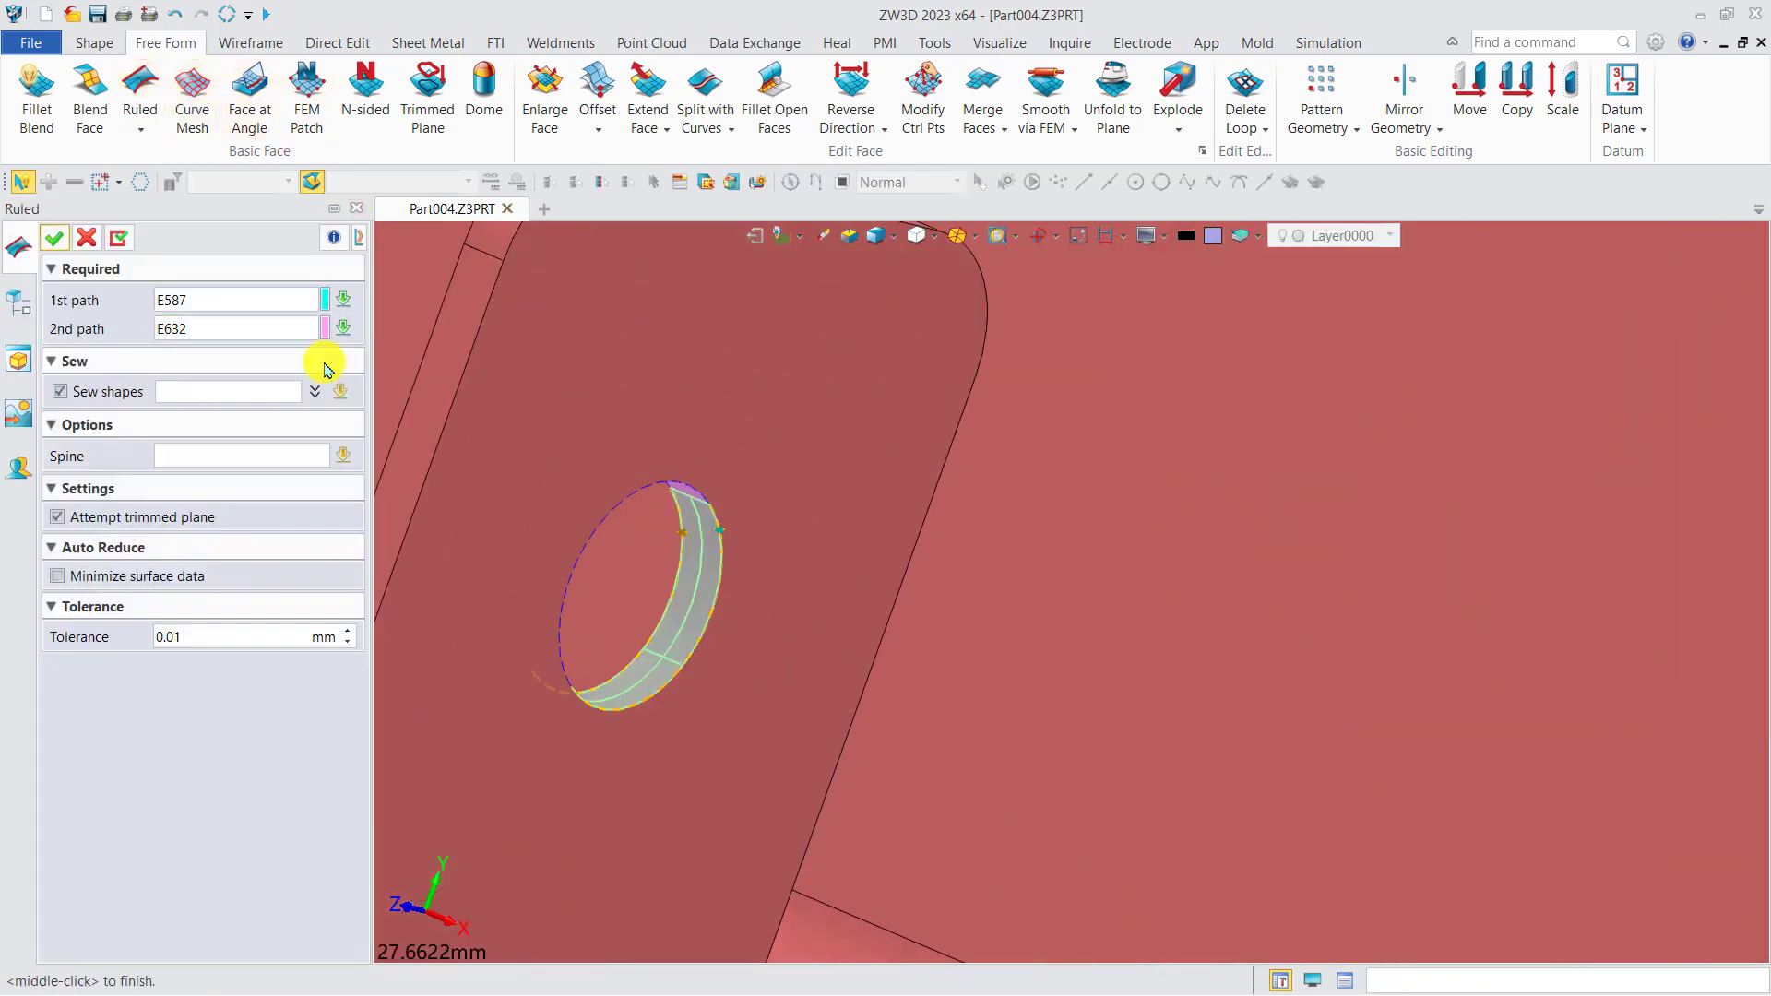
{"action": "left_click", "coordinate": [119, 242]}
Close the remaining gap in the tab's hole wall with a ruled face between its other two open edges.
{"action": "left_click", "coordinate": [676, 477]}
{"action": "scroll", "coordinate": [633, 495], "scroll_direction": "down", "scroll_amount": 6}
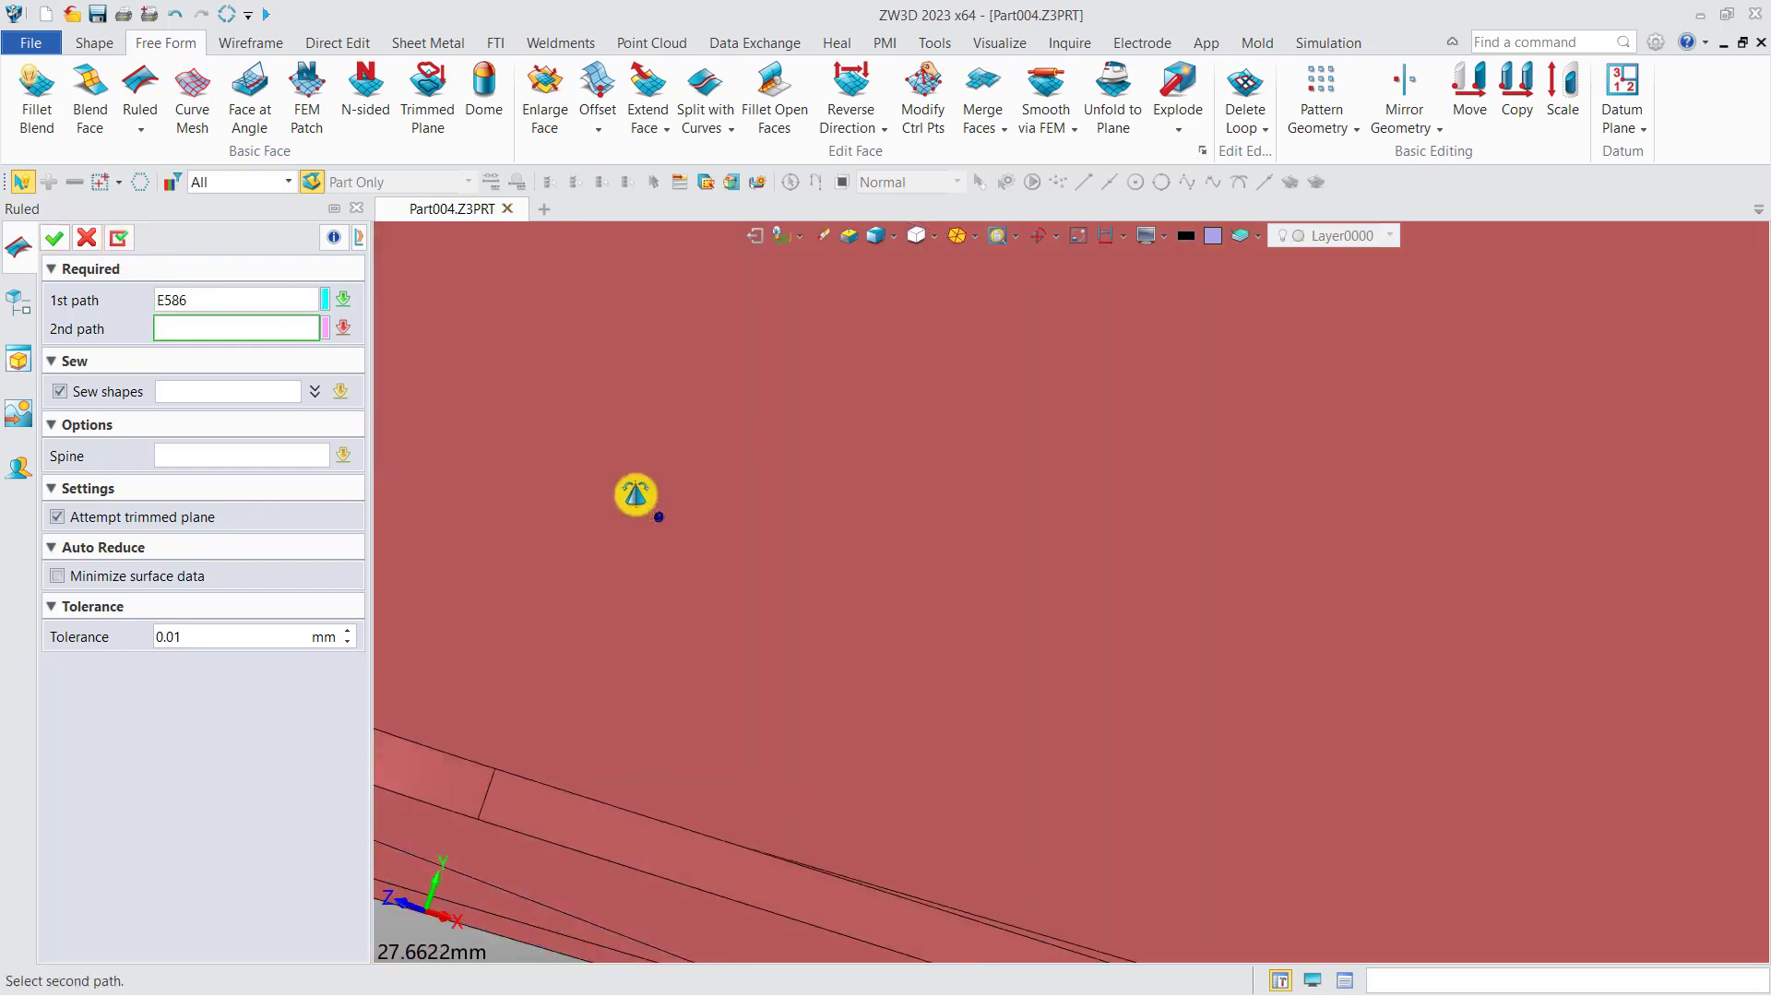
{"action": "scroll", "coordinate": [761, 641], "scroll_direction": "up", "scroll_amount": 3}
{"action": "left_click", "coordinate": [745, 529]}
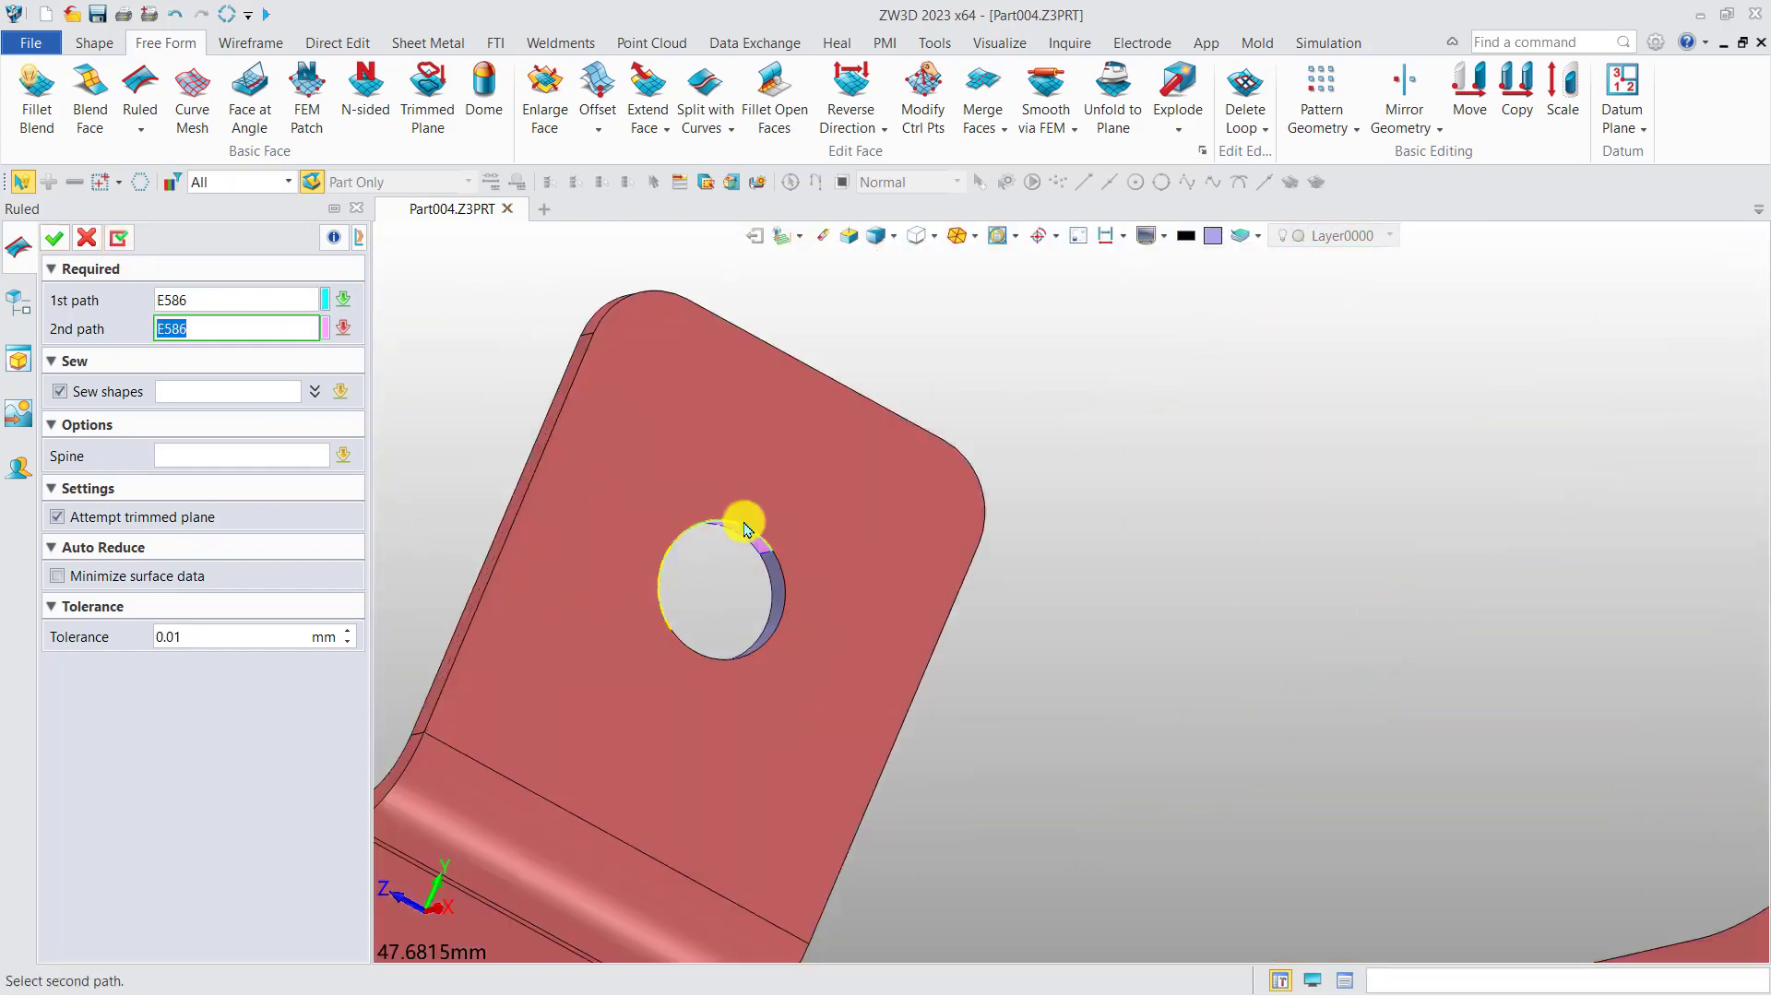
{"action": "left_click", "coordinate": [747, 547]}
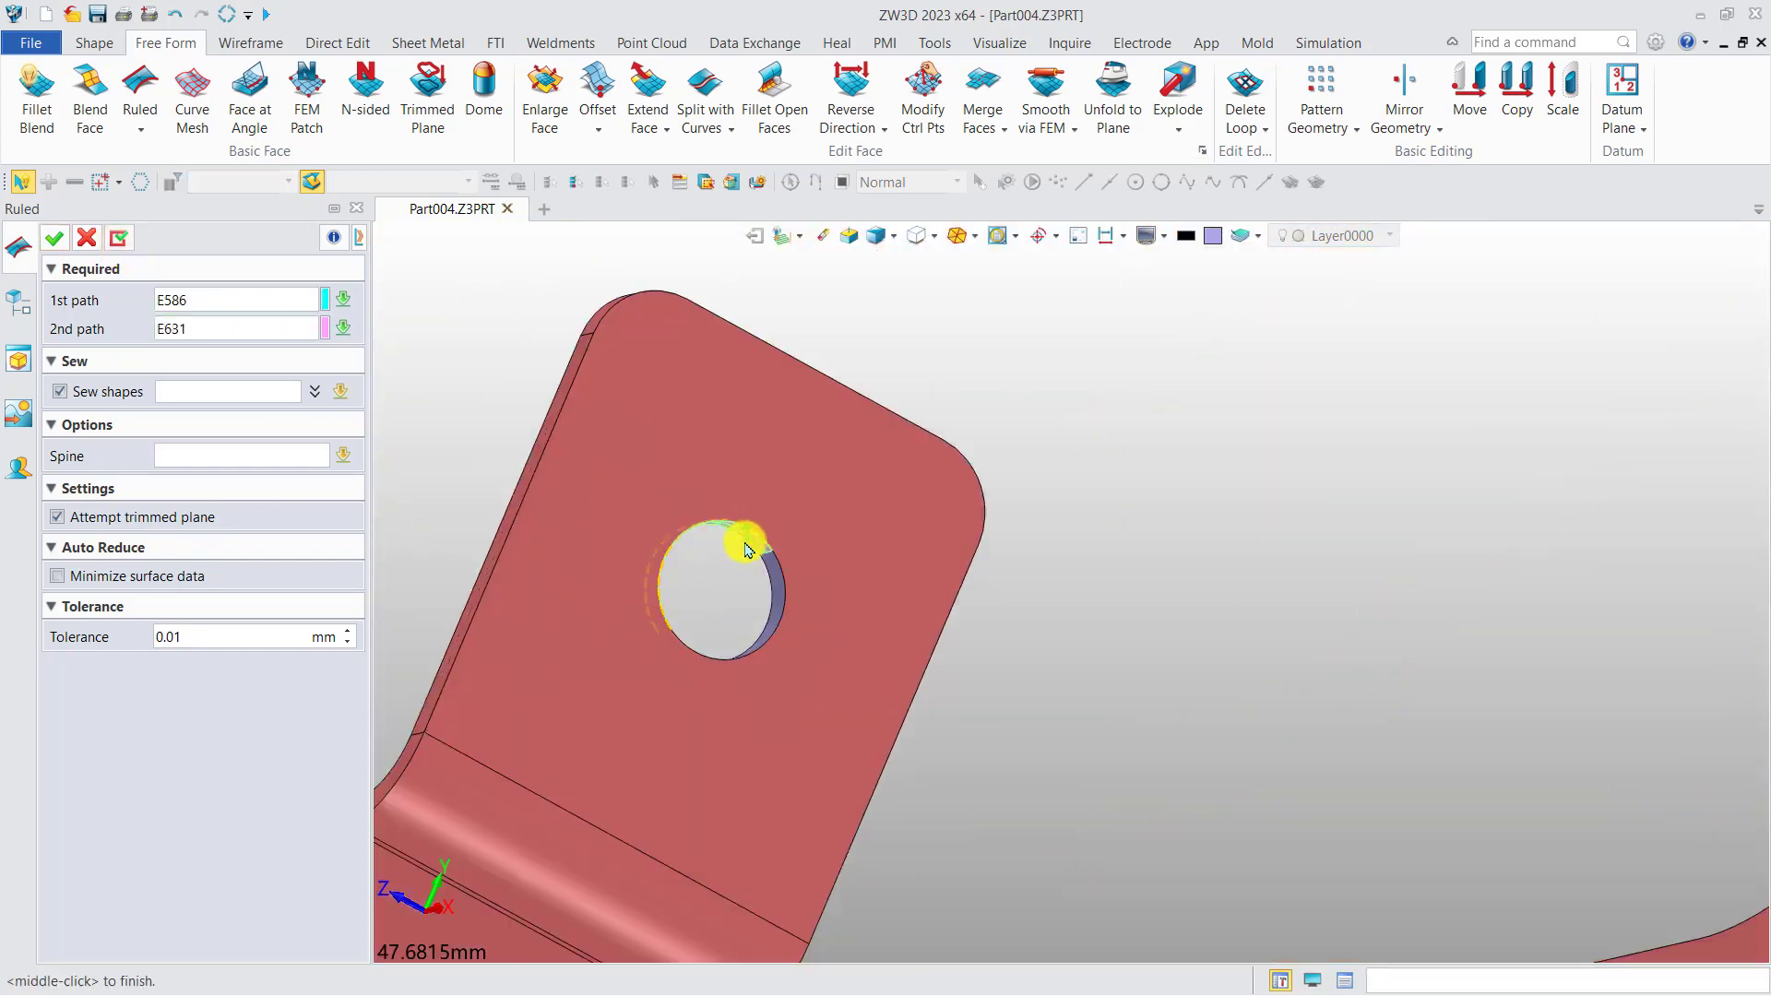
{"action": "left_click", "coordinate": [119, 238]}
Close the gap in the rim of the nut-bearing end flange with a ruled face and expand the solid's entry in the model history.
{"action": "scroll", "coordinate": [914, 570], "scroll_direction": "down", "scroll_amount": 10}
{"action": "scroll", "coordinate": [1004, 620], "scroll_direction": "up", "scroll_amount": 8}
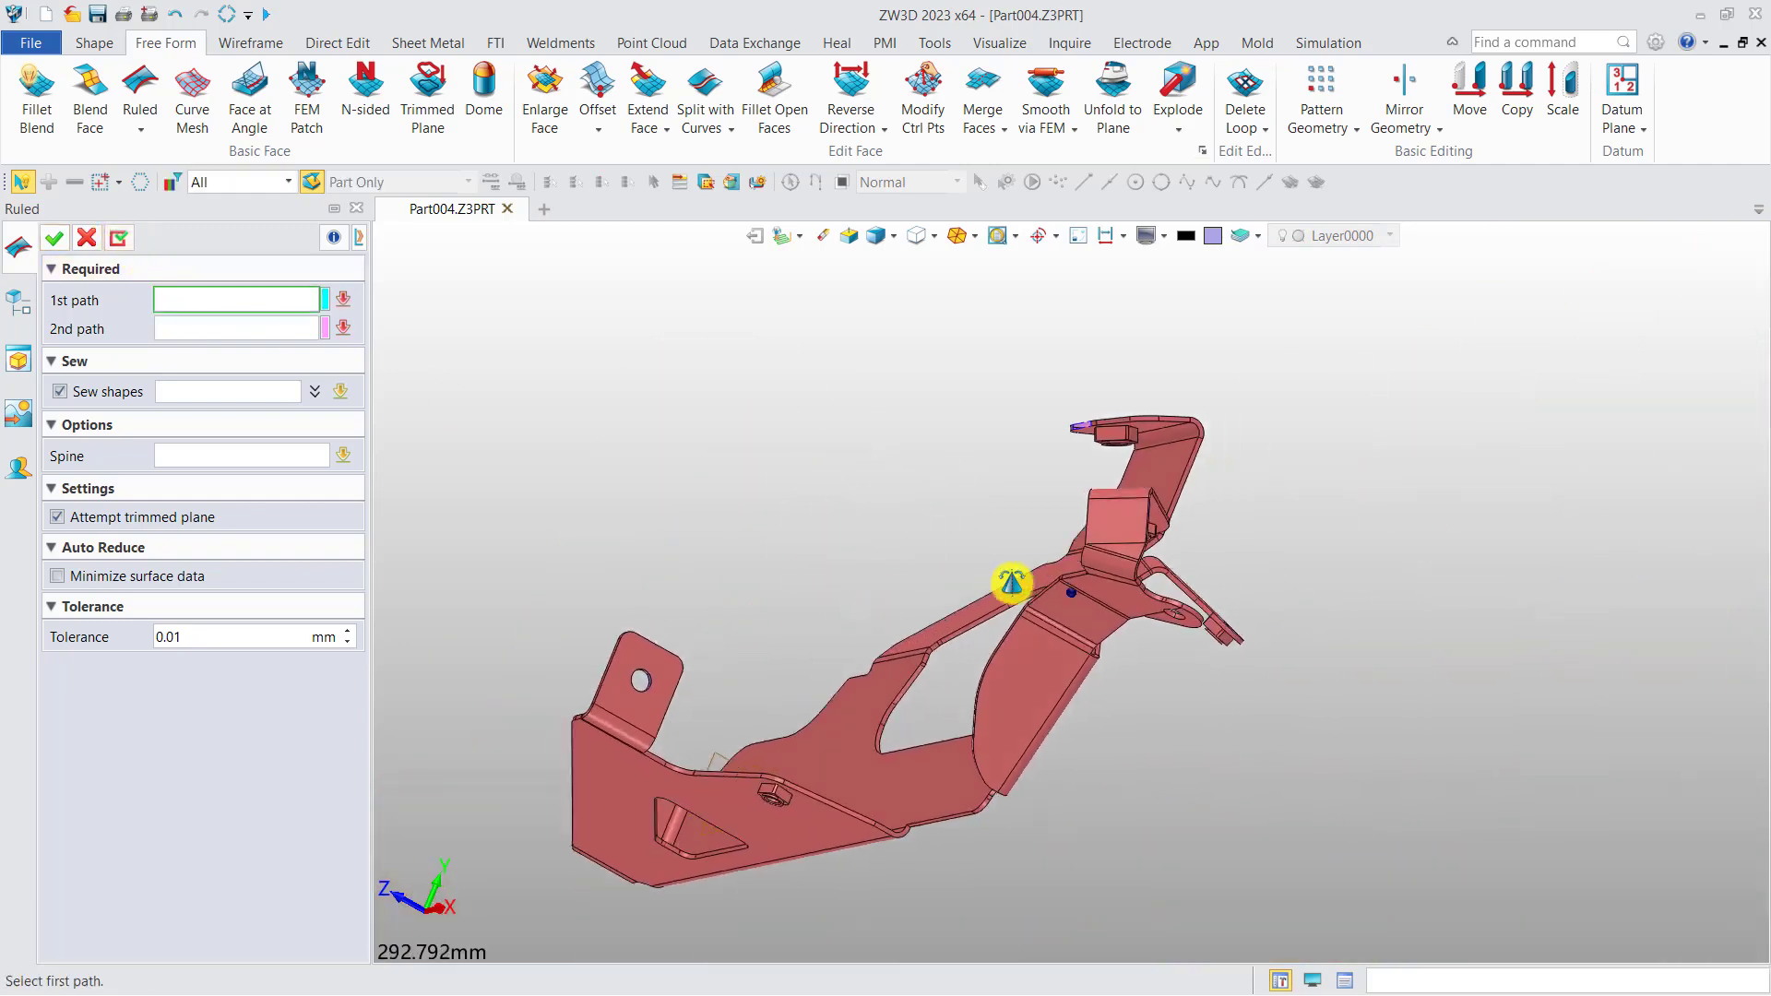
{"action": "scroll", "coordinate": [972, 518], "scroll_direction": "up", "scroll_amount": 2}
{"action": "left_click", "coordinate": [1007, 530]}
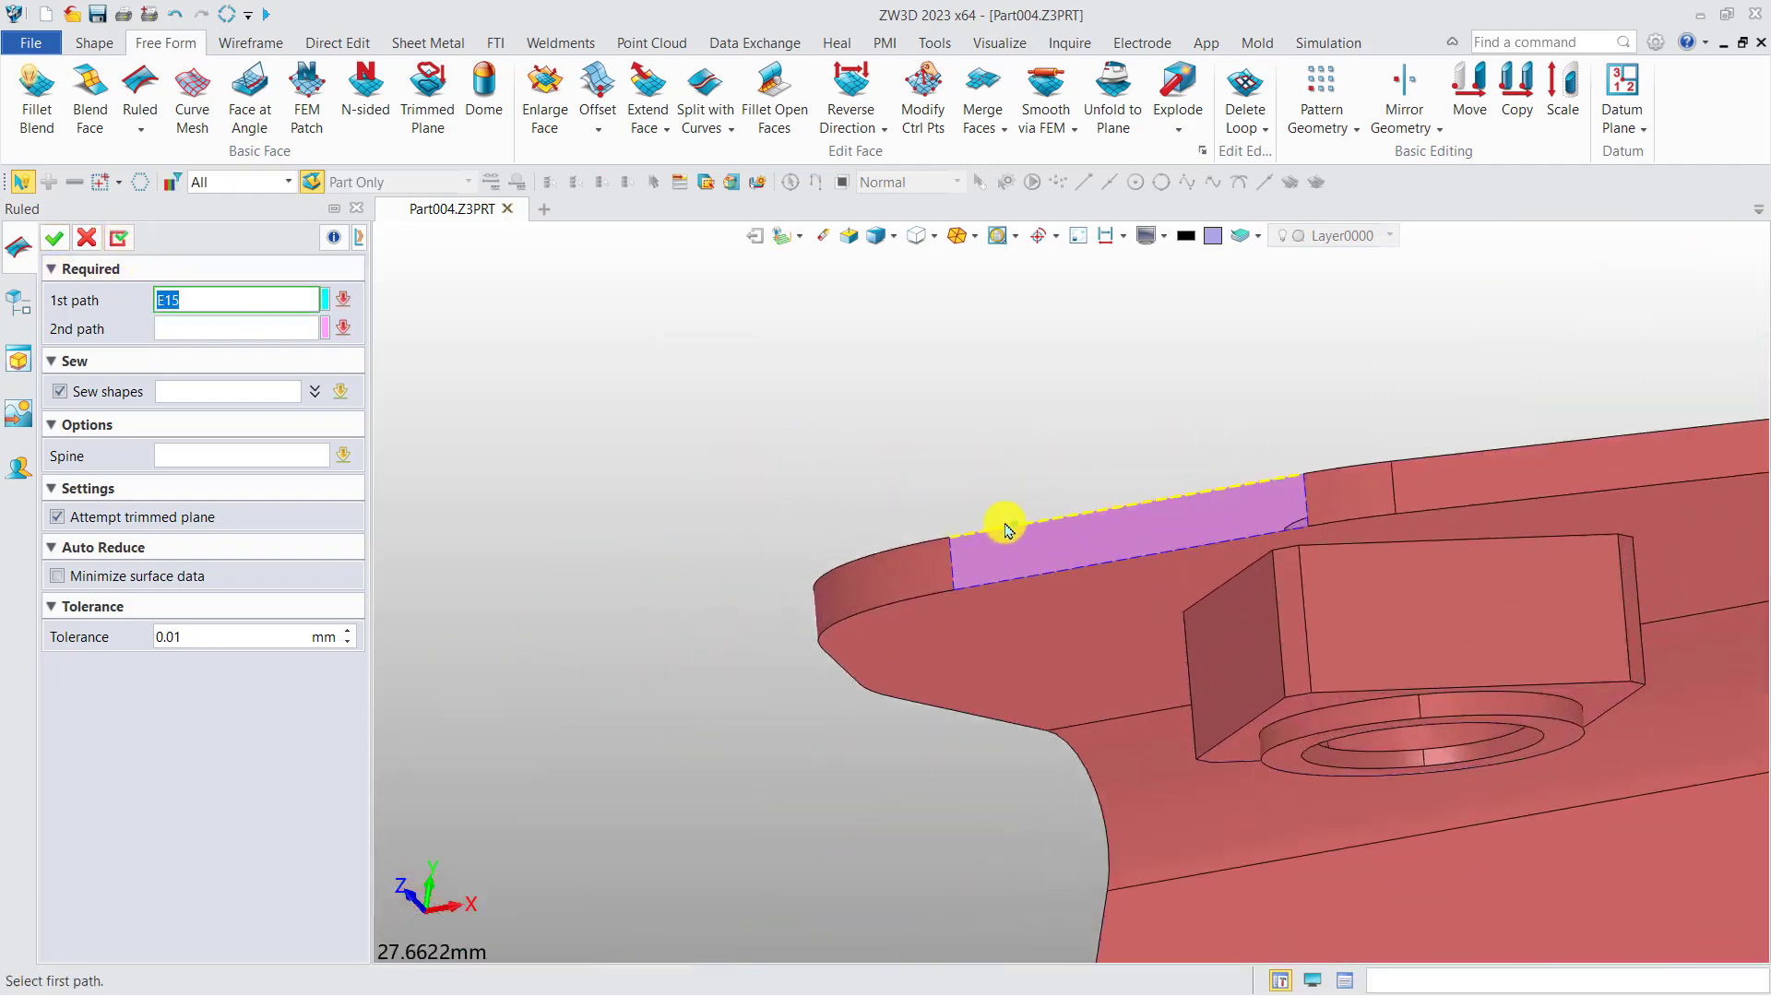
{"action": "left_click", "coordinate": [981, 583]}
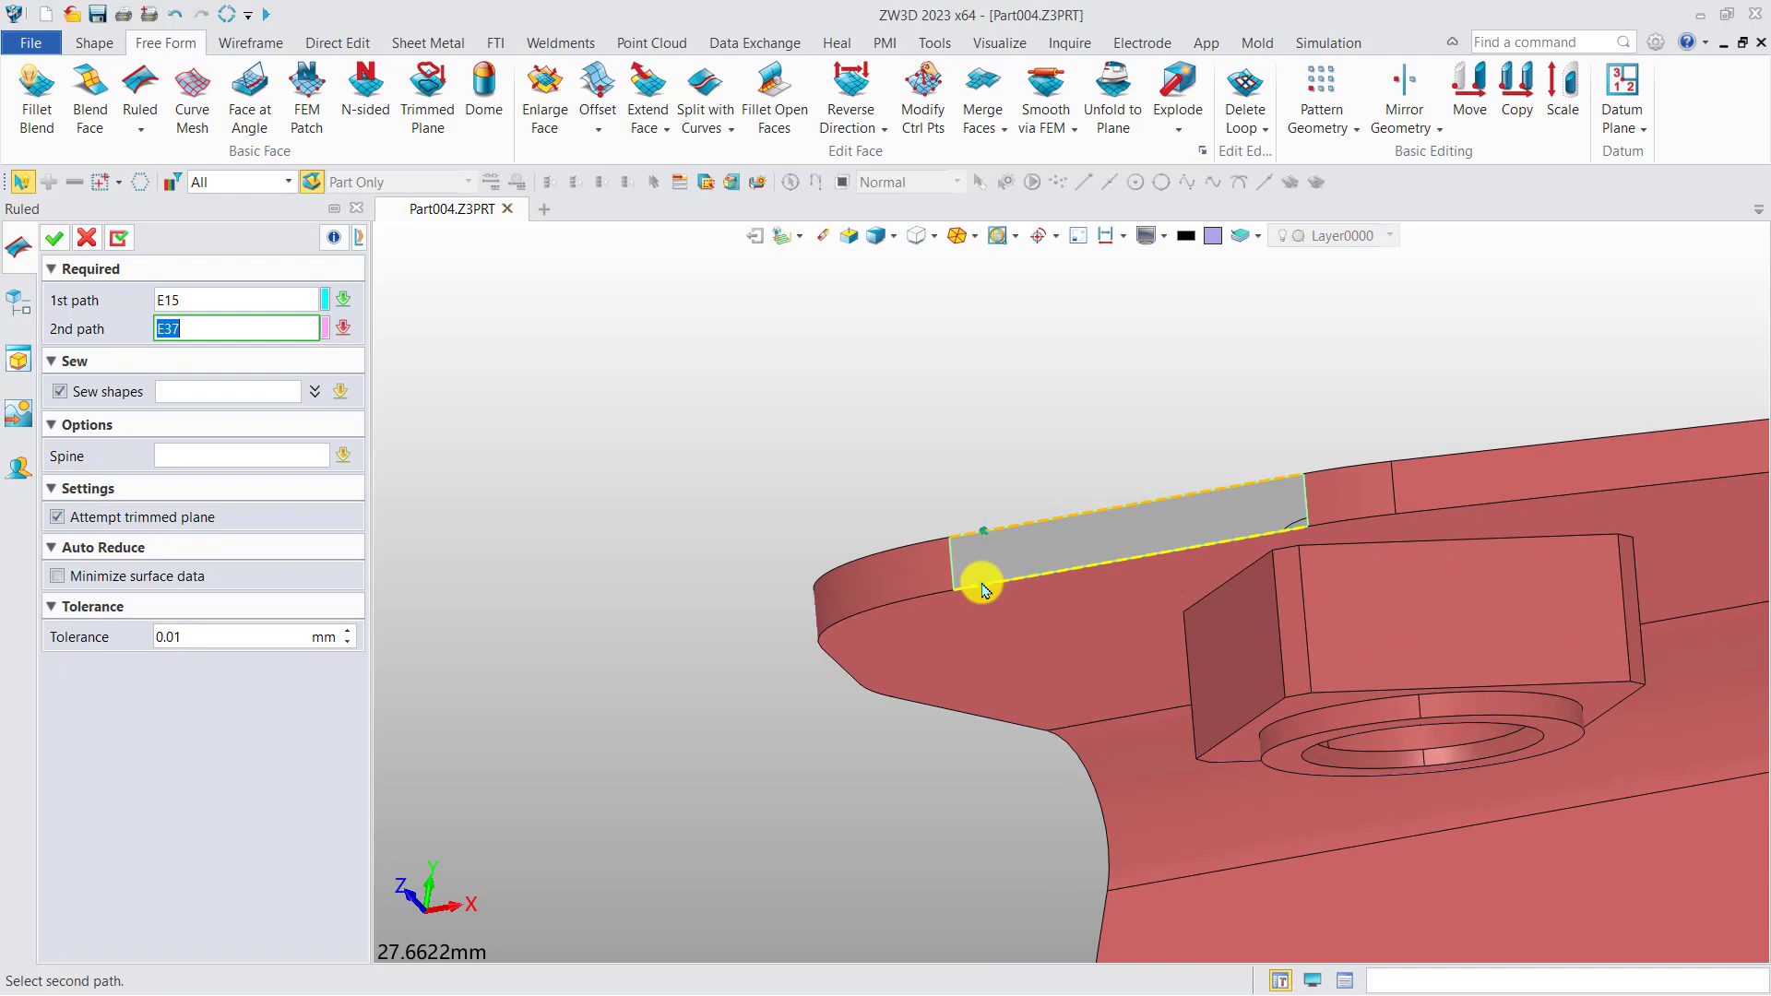
{"action": "left_click", "coordinate": [50, 241]}
{"action": "scroll", "coordinate": [818, 554], "scroll_direction": "down", "scroll_amount": 4}
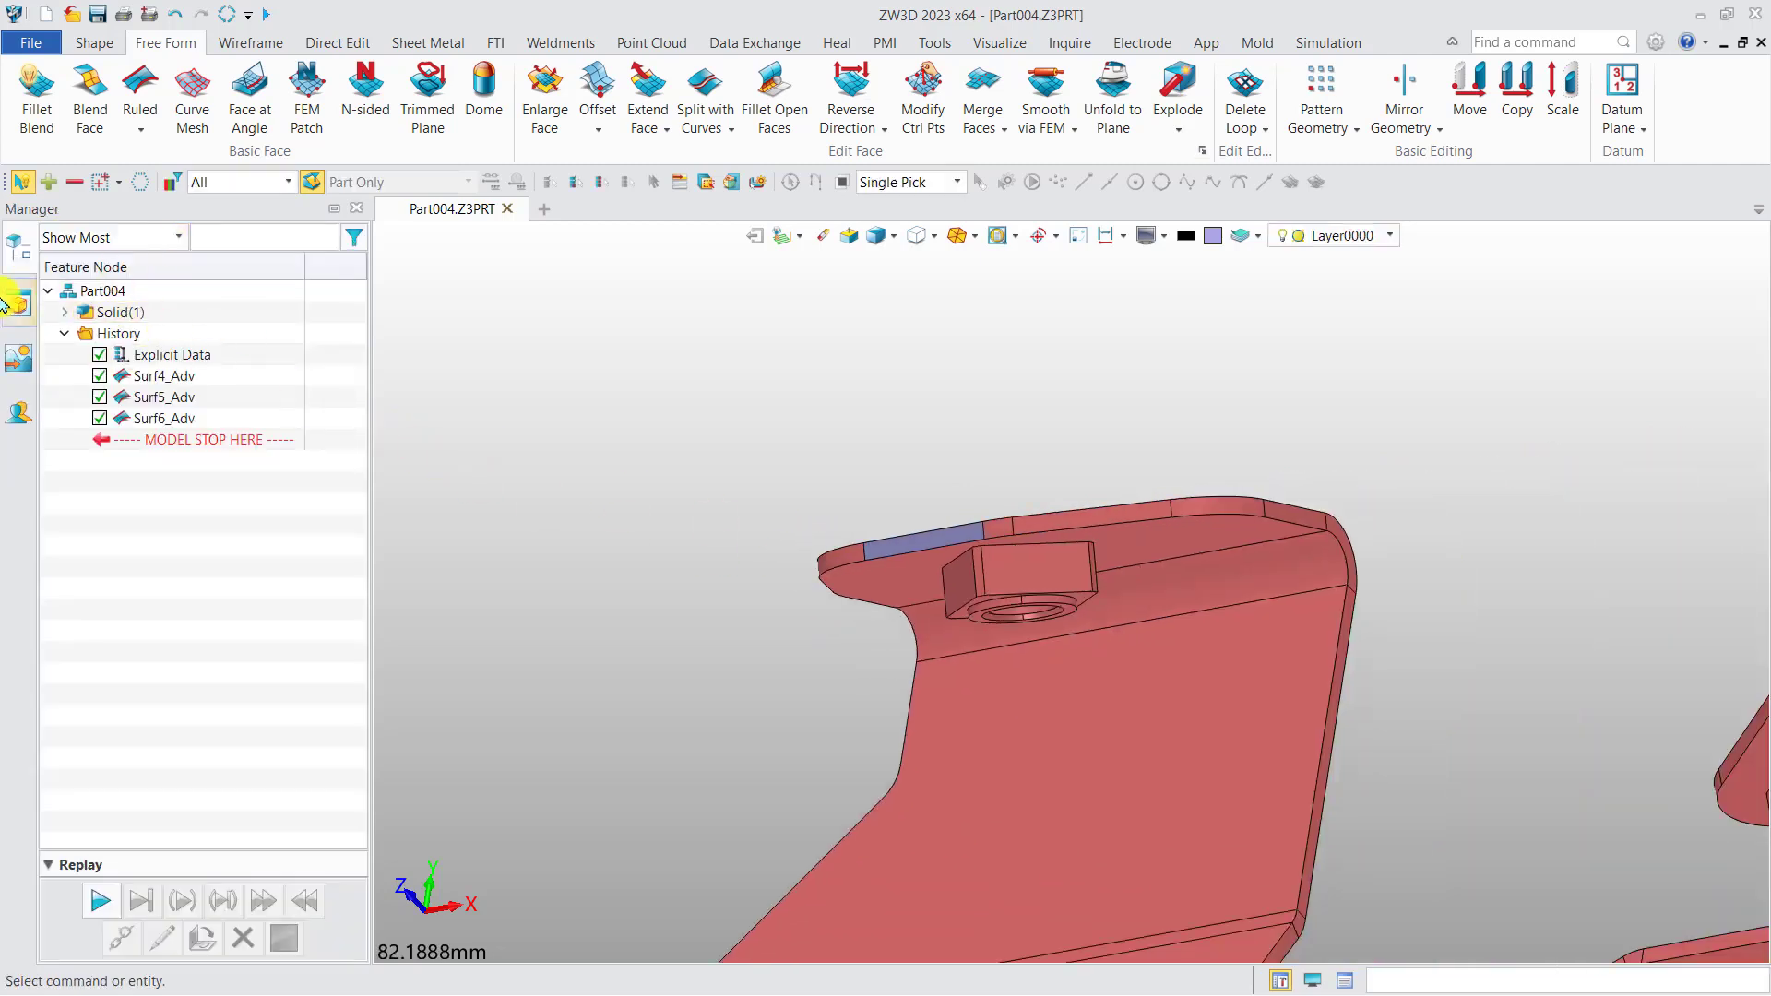
{"action": "left_click", "coordinate": [66, 315]}
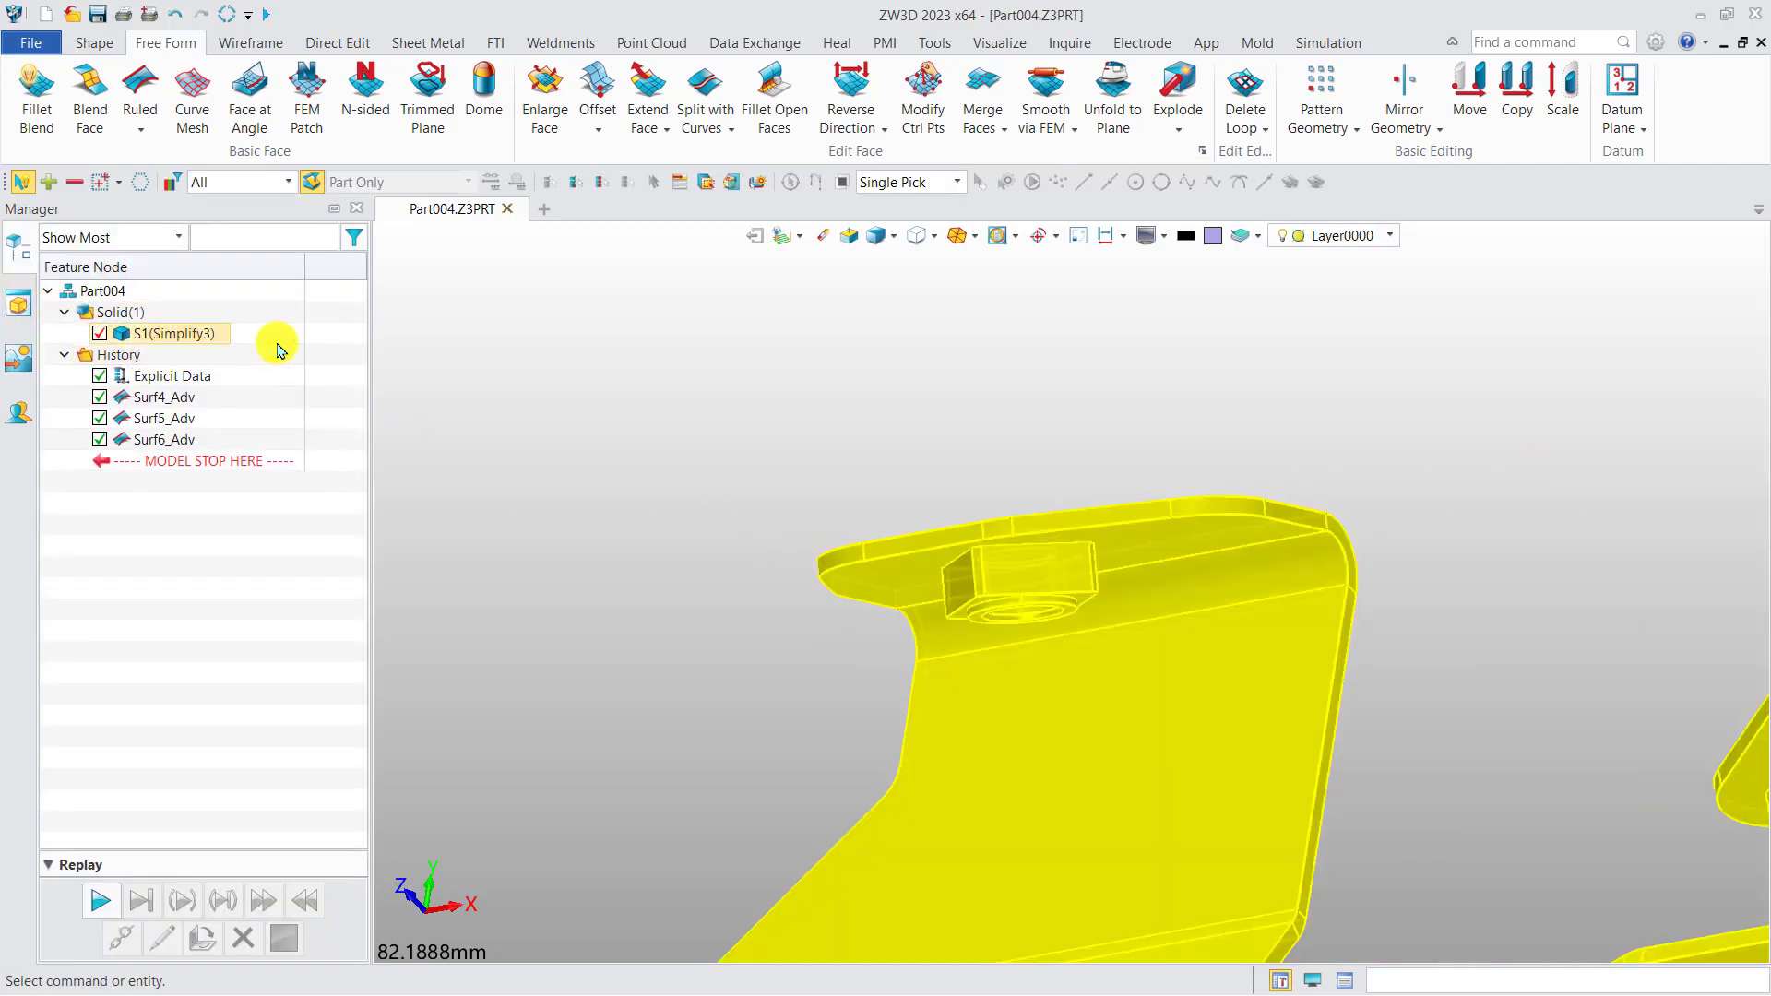
{"action": "scroll", "coordinate": [850, 683], "scroll_direction": "down", "scroll_amount": 6}
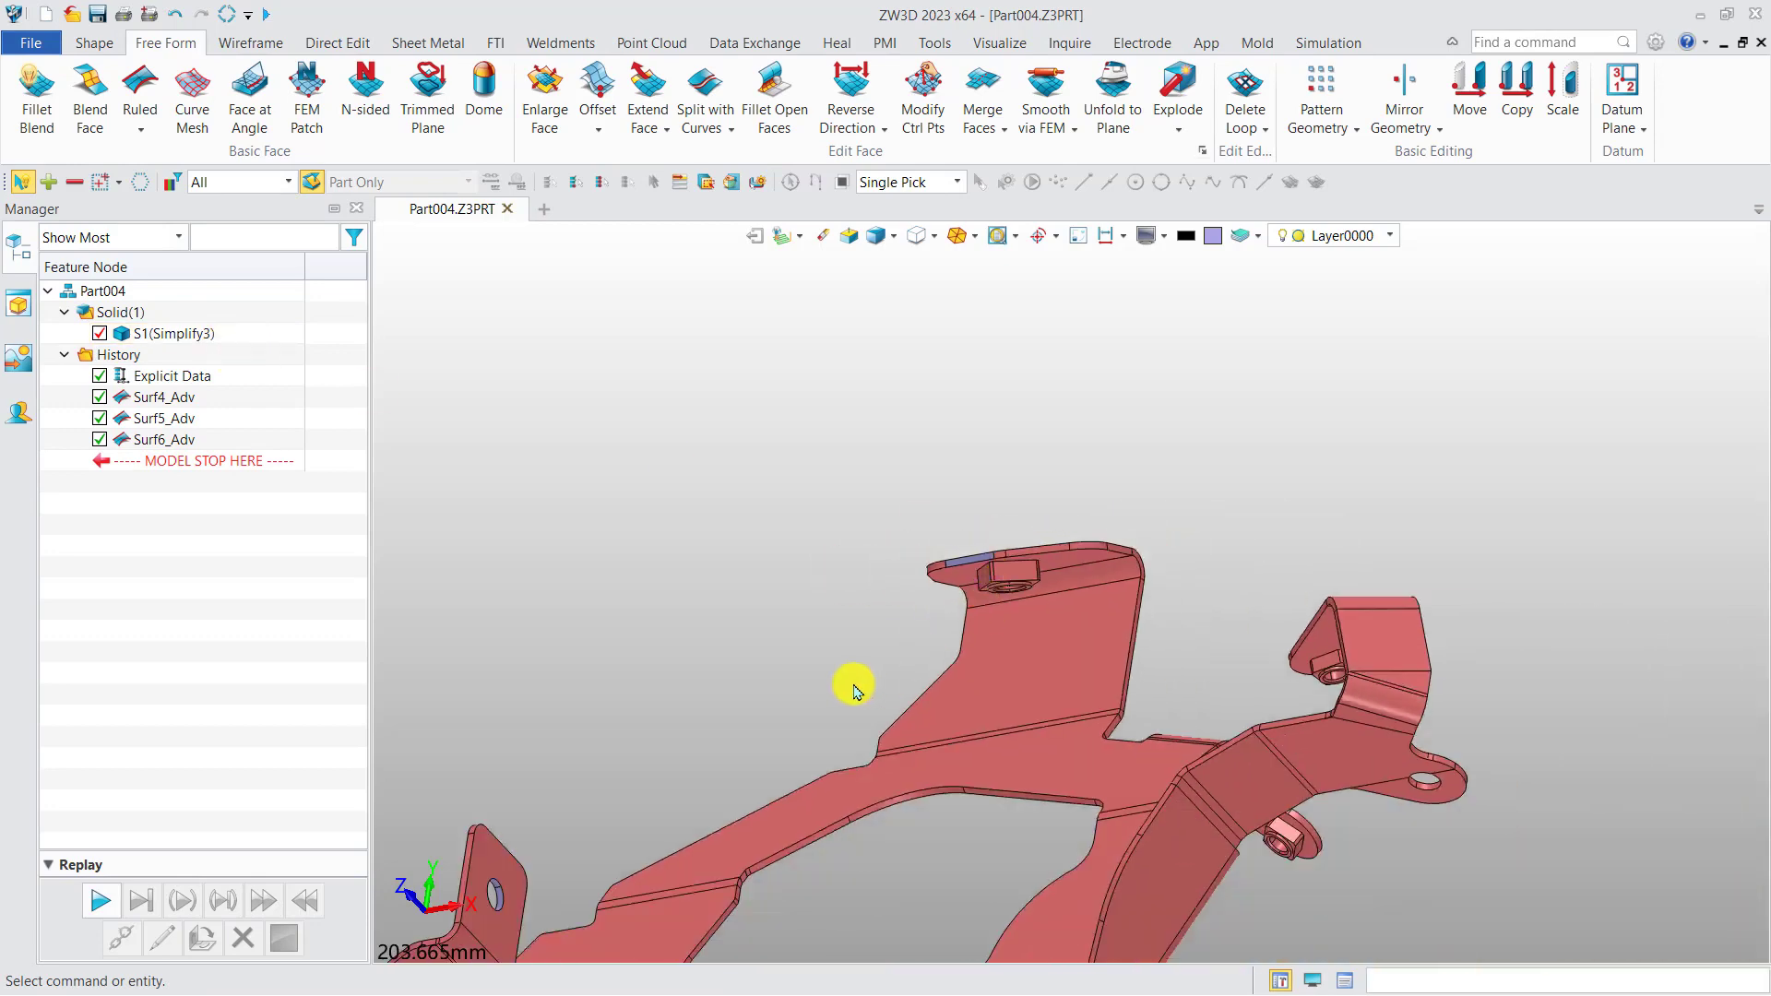
Start marking the bracket's bends with the large flat main plate face as the stationary face.
{"action": "middle_click_drag", "start_coordinate": [945, 547], "coordinate": [907, 599]}
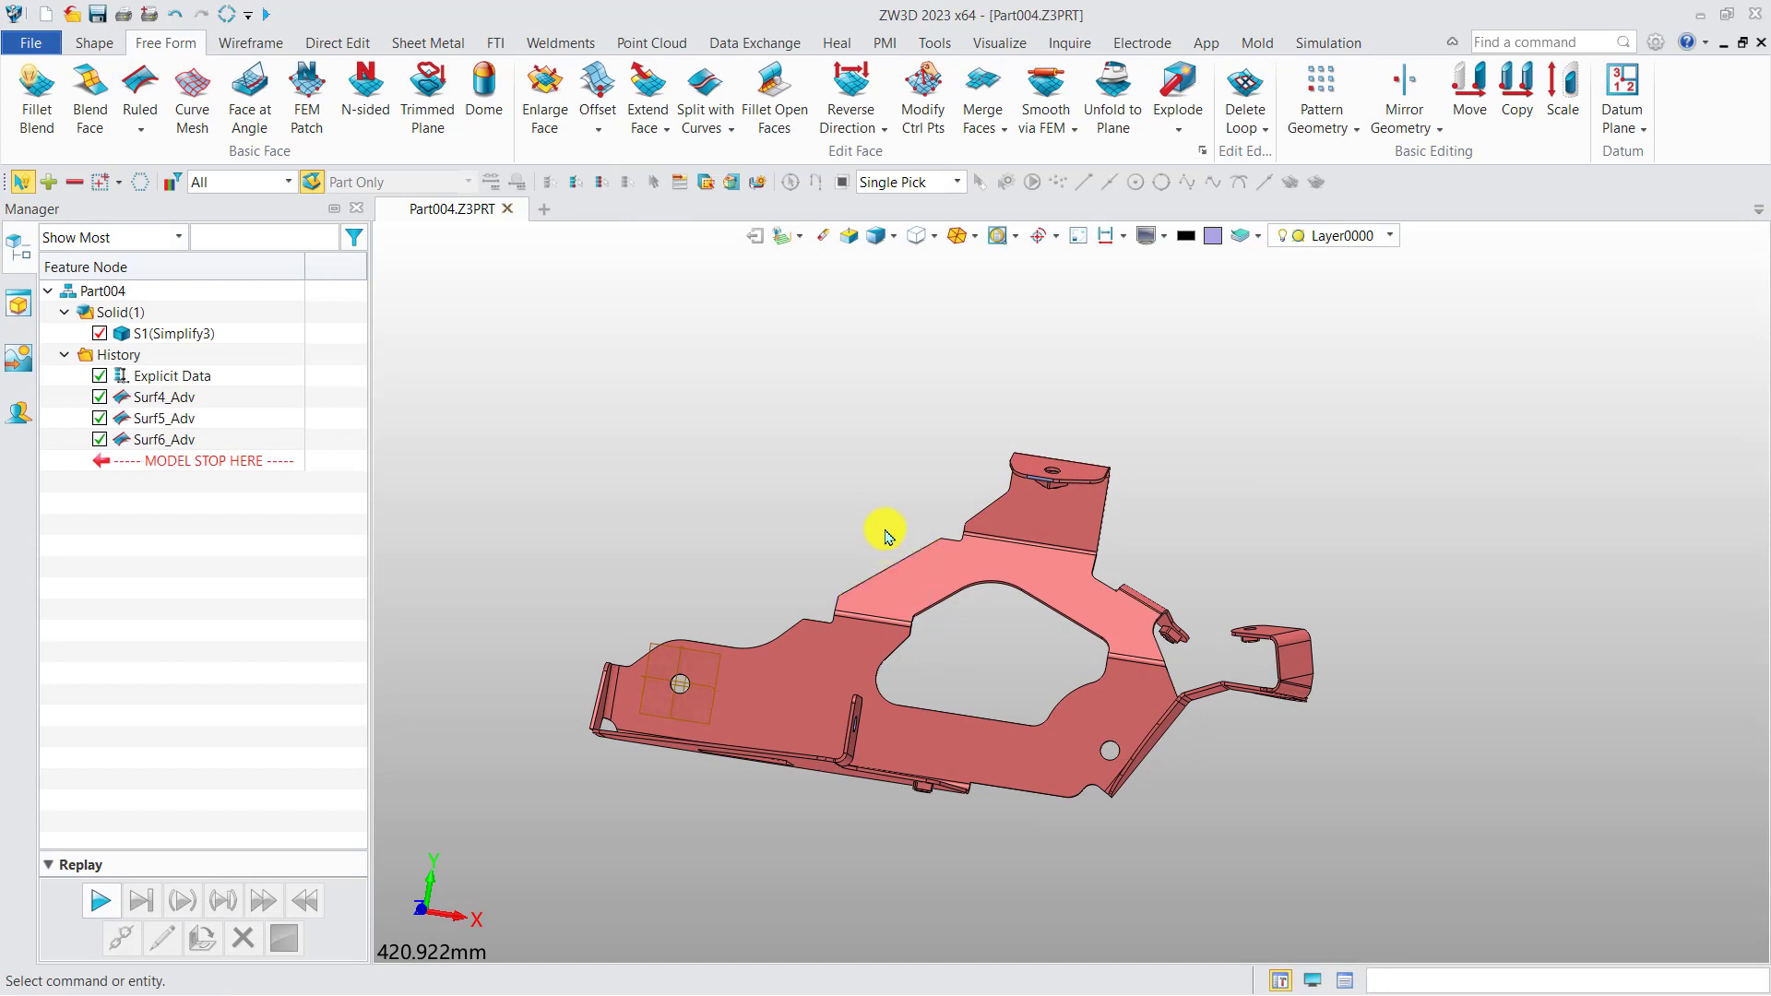
{"action": "left_click", "coordinate": [443, 44]}
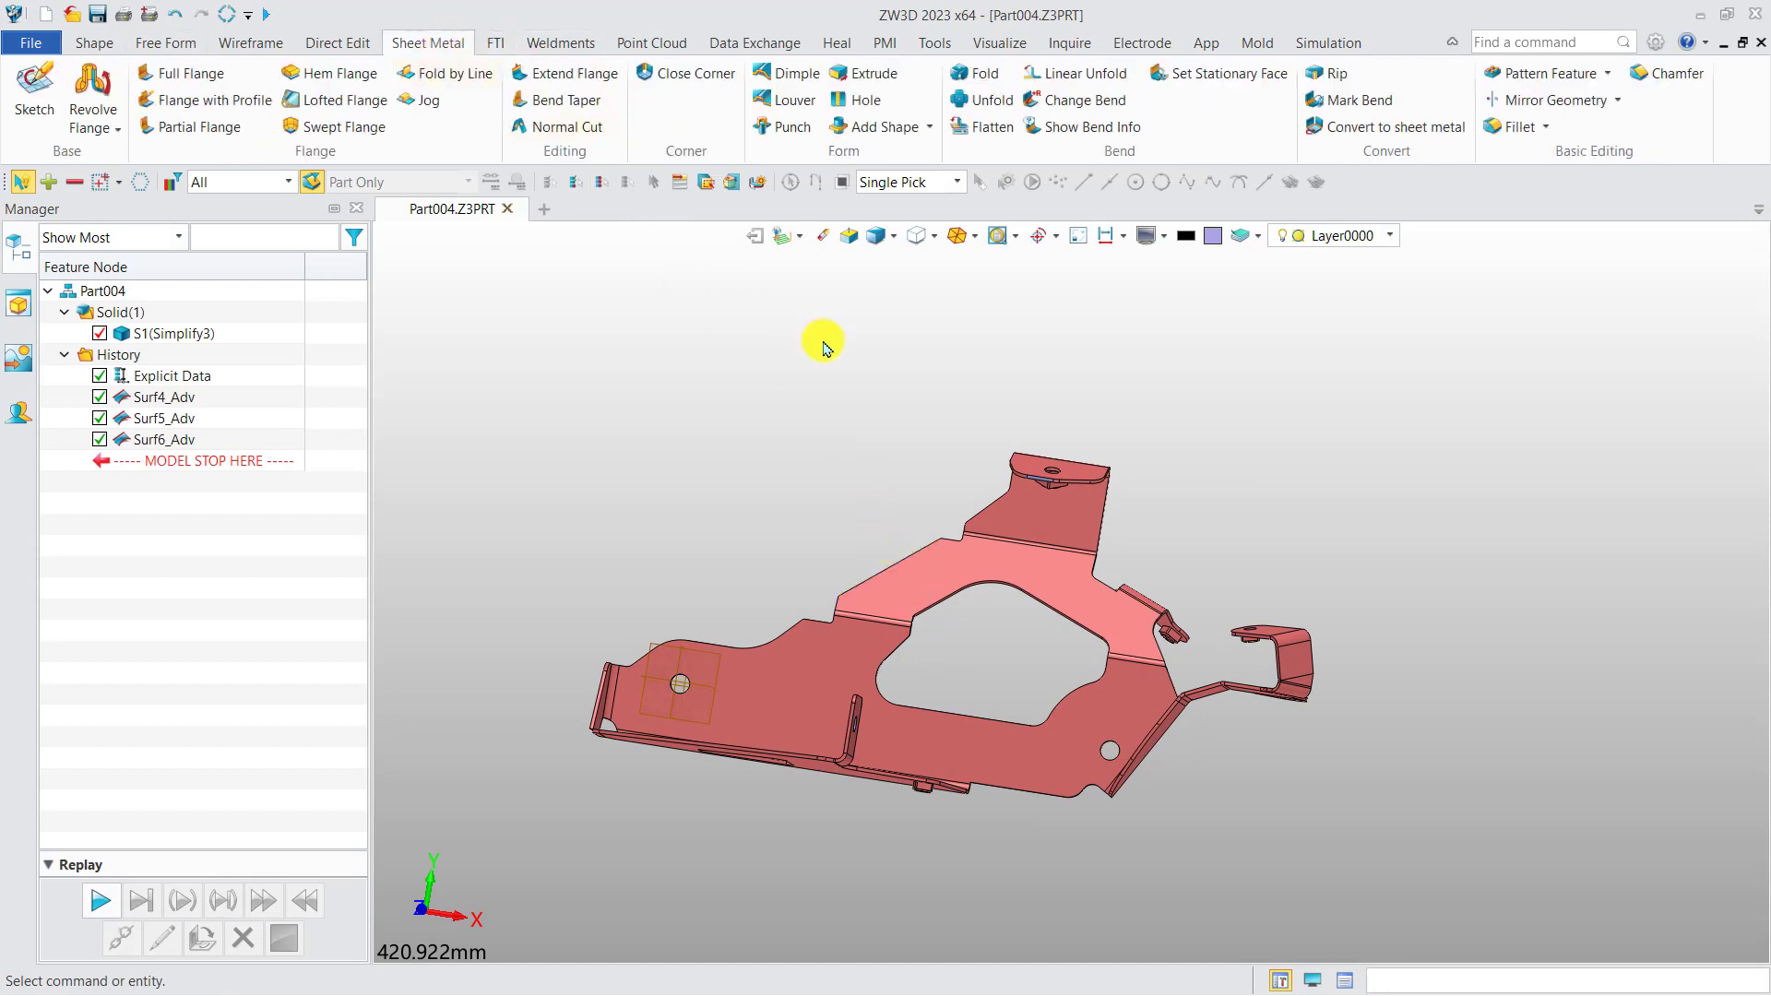
{"action": "middle_click_drag", "start_coordinate": [824, 349], "coordinate": [740, 370], "text": "shift"}
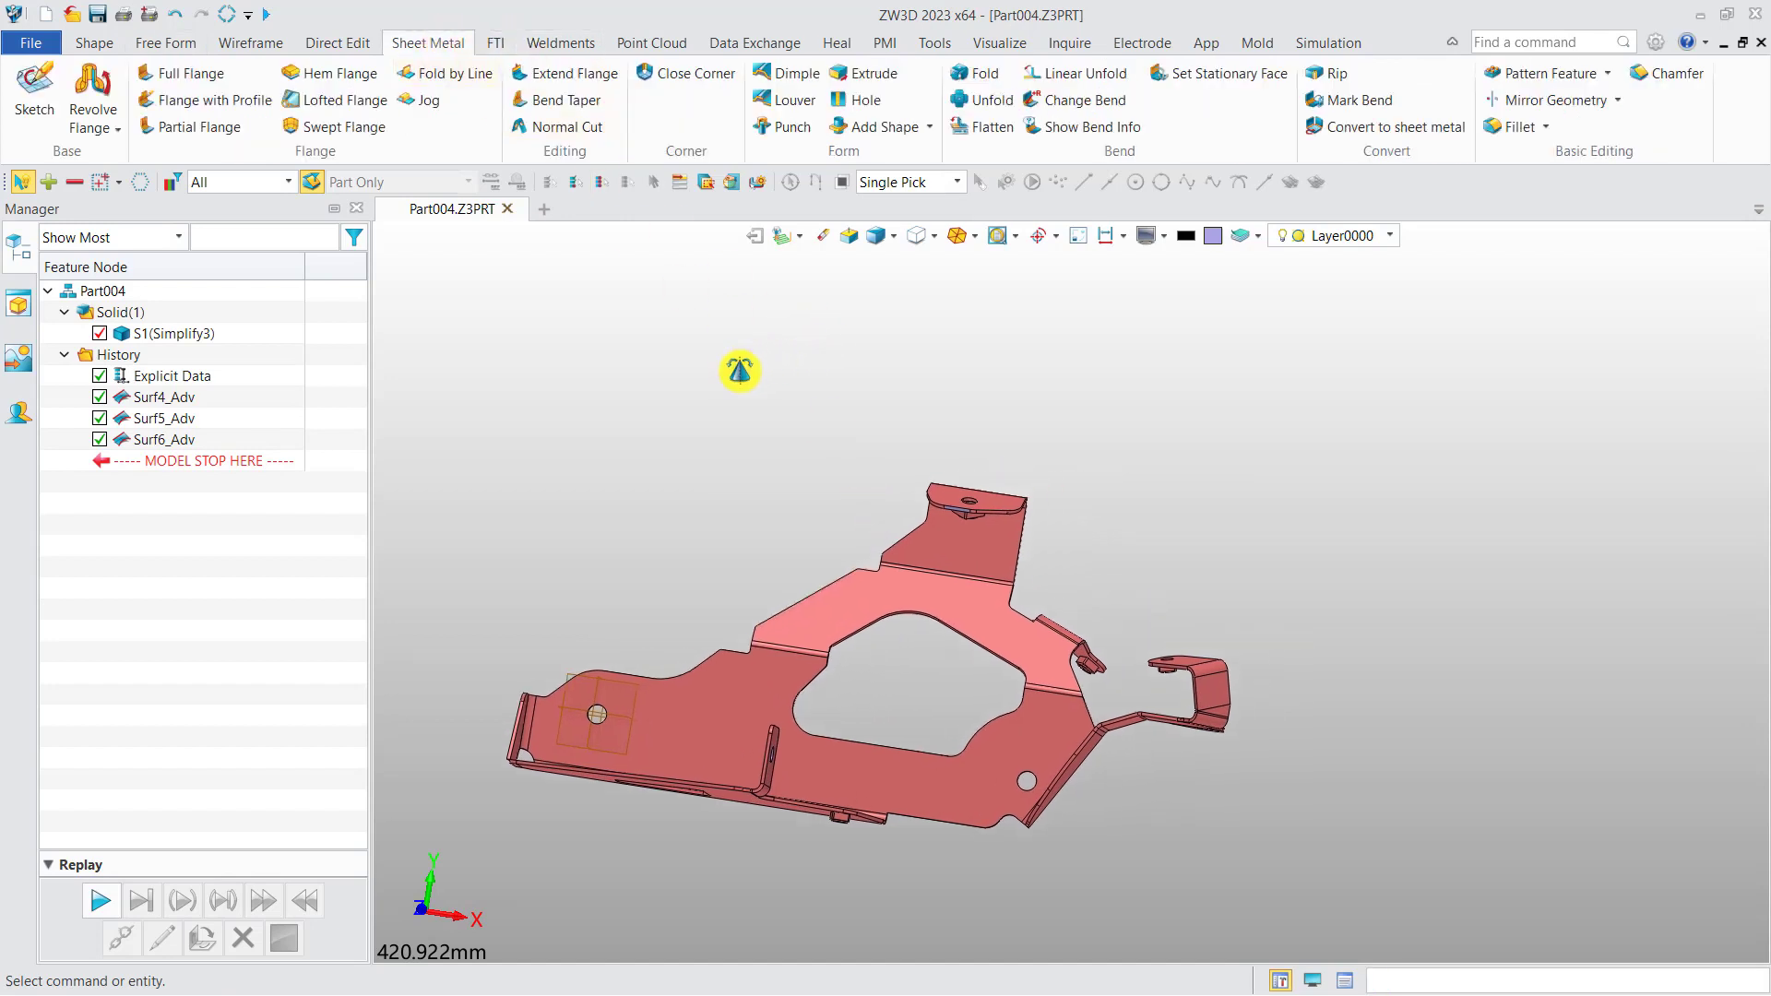
{"action": "left_click", "coordinate": [1363, 102]}
{"action": "left_click", "coordinate": [844, 588]}
{"action": "scroll", "coordinate": [844, 586], "scroll_direction": "up", "scroll_amount": 3}
{"action": "mouse_move", "coordinate": [828, 584]}
{"action": "right_mouse_down"}
{"action": "mouse_move", "coordinate": [848, 671]}
{"action": "mouse_move", "coordinate": [828, 605]}
{"action": "right_mouse_up"}
{"action": "middle_click_drag", "start_coordinate": [799, 773], "coordinate": [939, 601]}
{"action": "right_click_drag", "start_coordinate": [940, 601], "coordinate": [905, 666]}
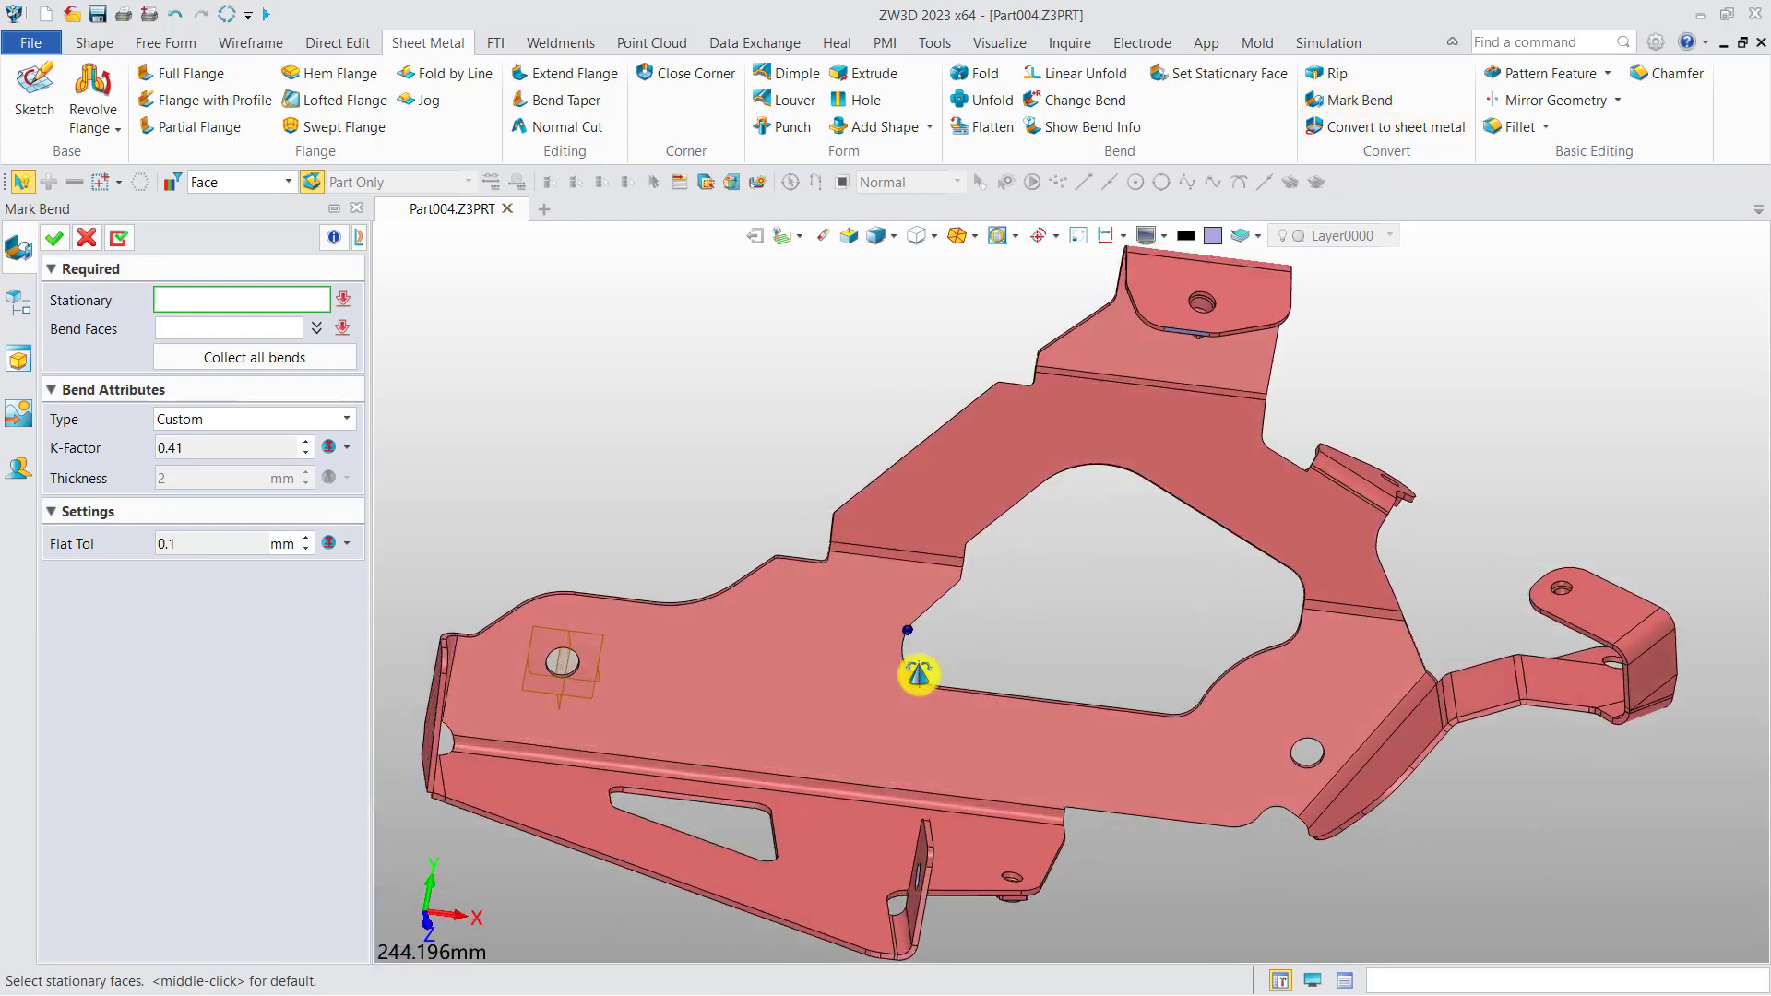
{"action": "left_click", "coordinate": [815, 678]}
{"action": "left_click", "coordinate": [814, 678]}
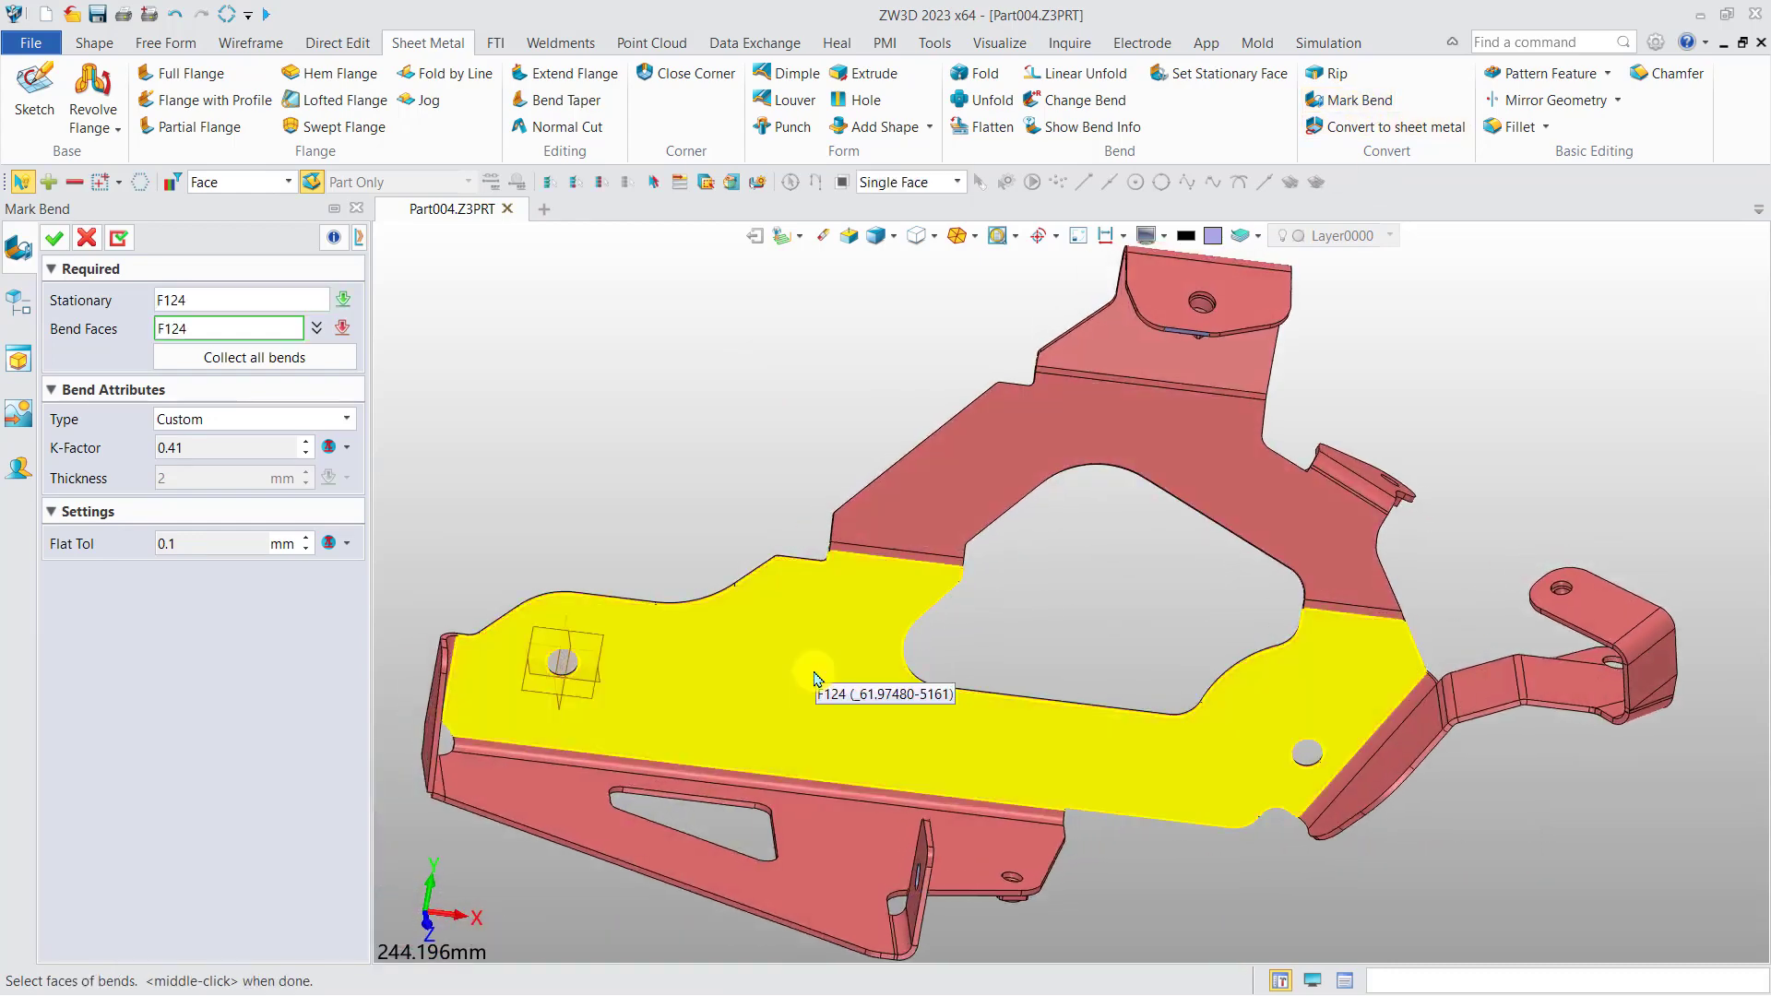
Collect all bend faces of the bracket automatically and apply the Mark Bend operation.
{"action": "left_click", "coordinate": [296, 357]}
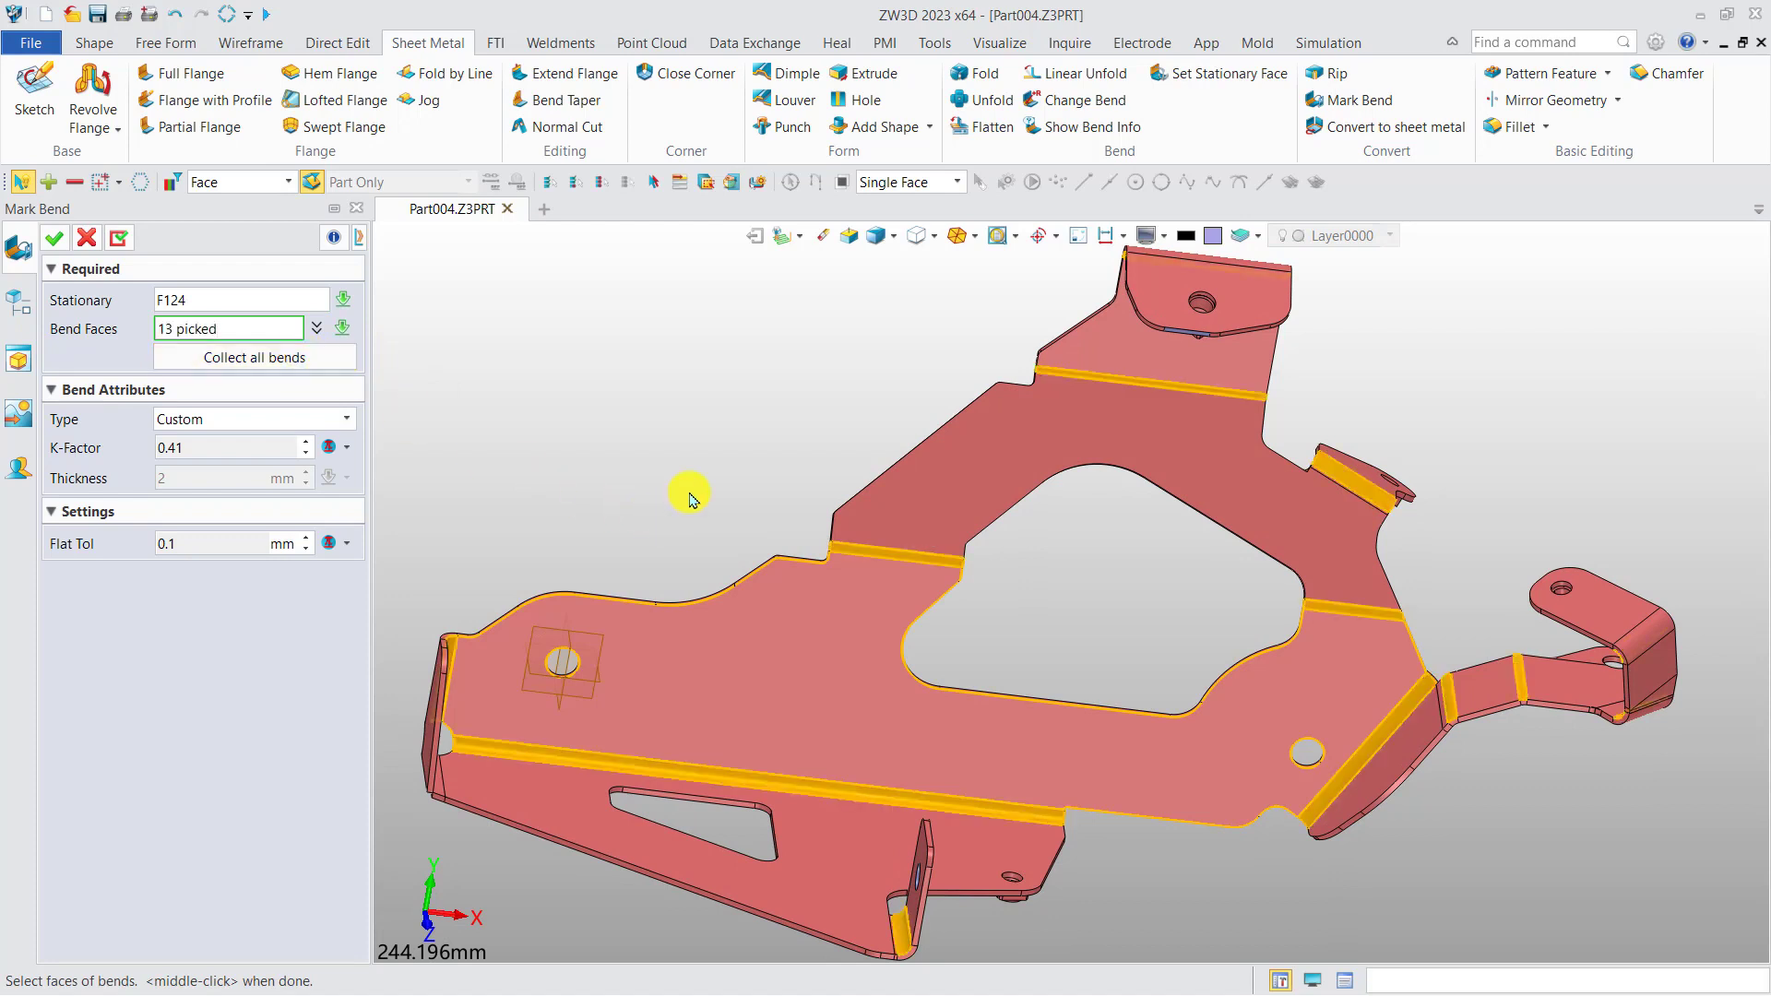
{"action": "middle_click_drag", "start_coordinate": [690, 500], "coordinate": [677, 515]}
{"action": "left_click", "coordinate": [1205, 436]}
{"action": "left_click", "coordinate": [1299, 746]}
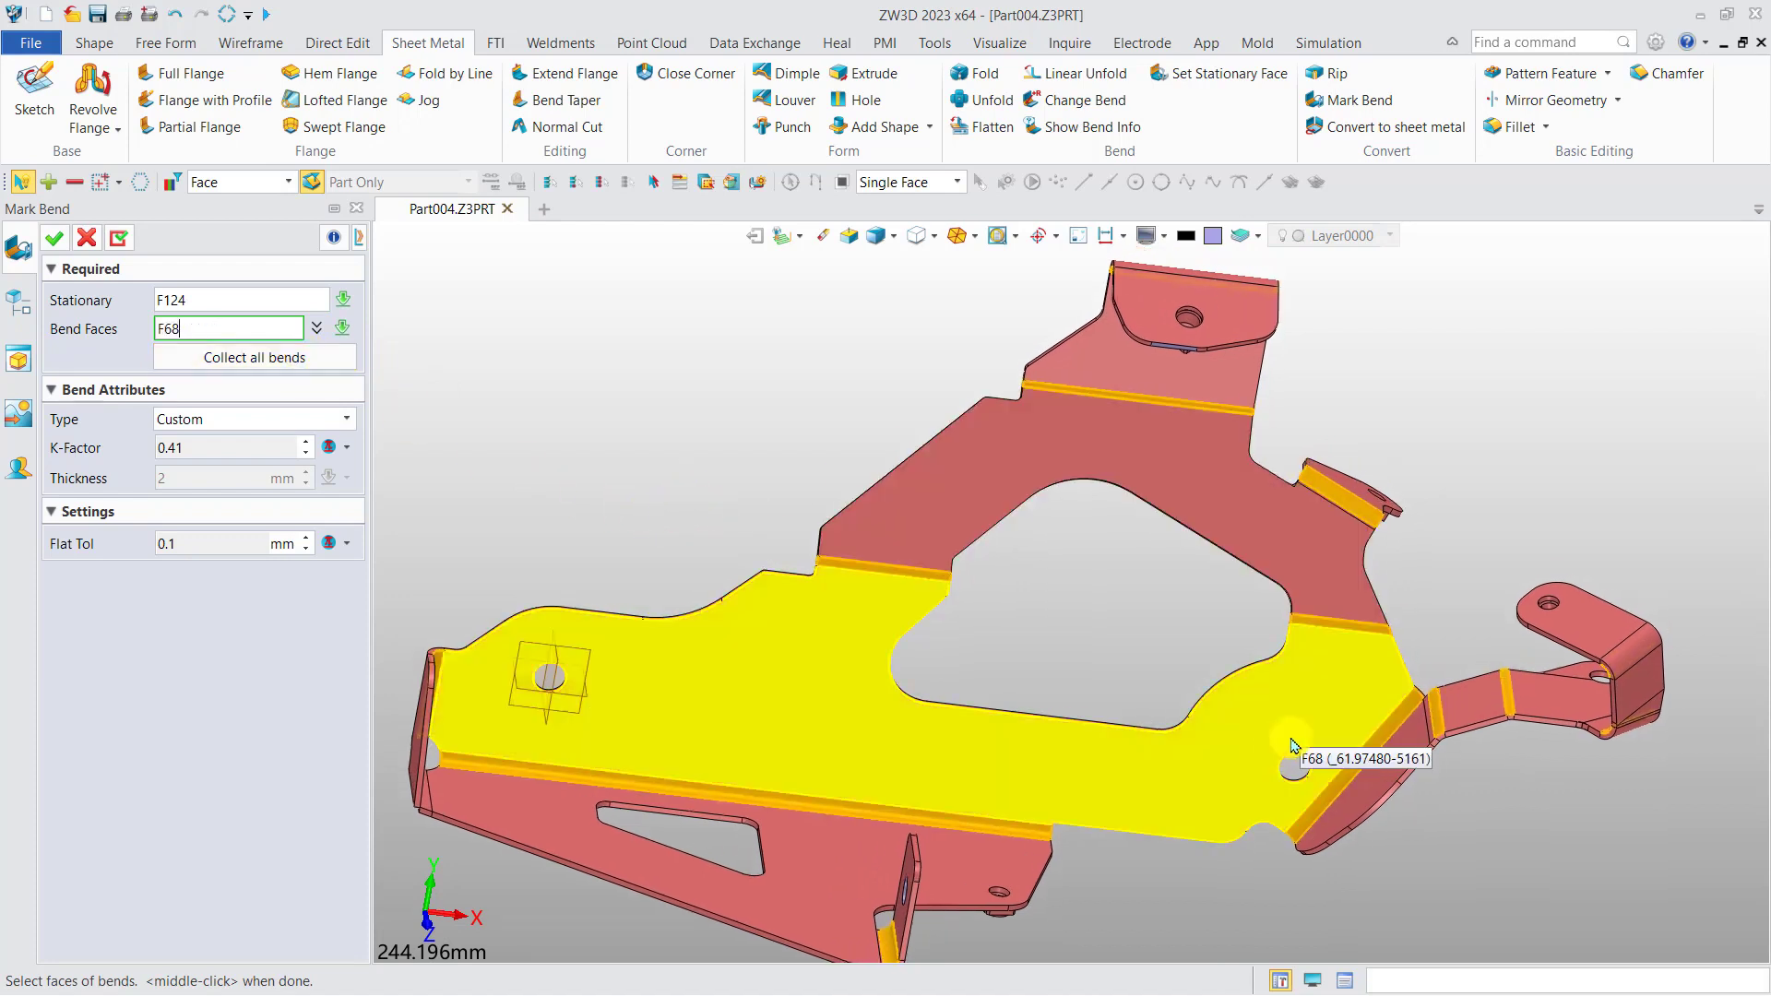
{"action": "middle_click_drag", "start_coordinate": [569, 378], "coordinate": [677, 346]}
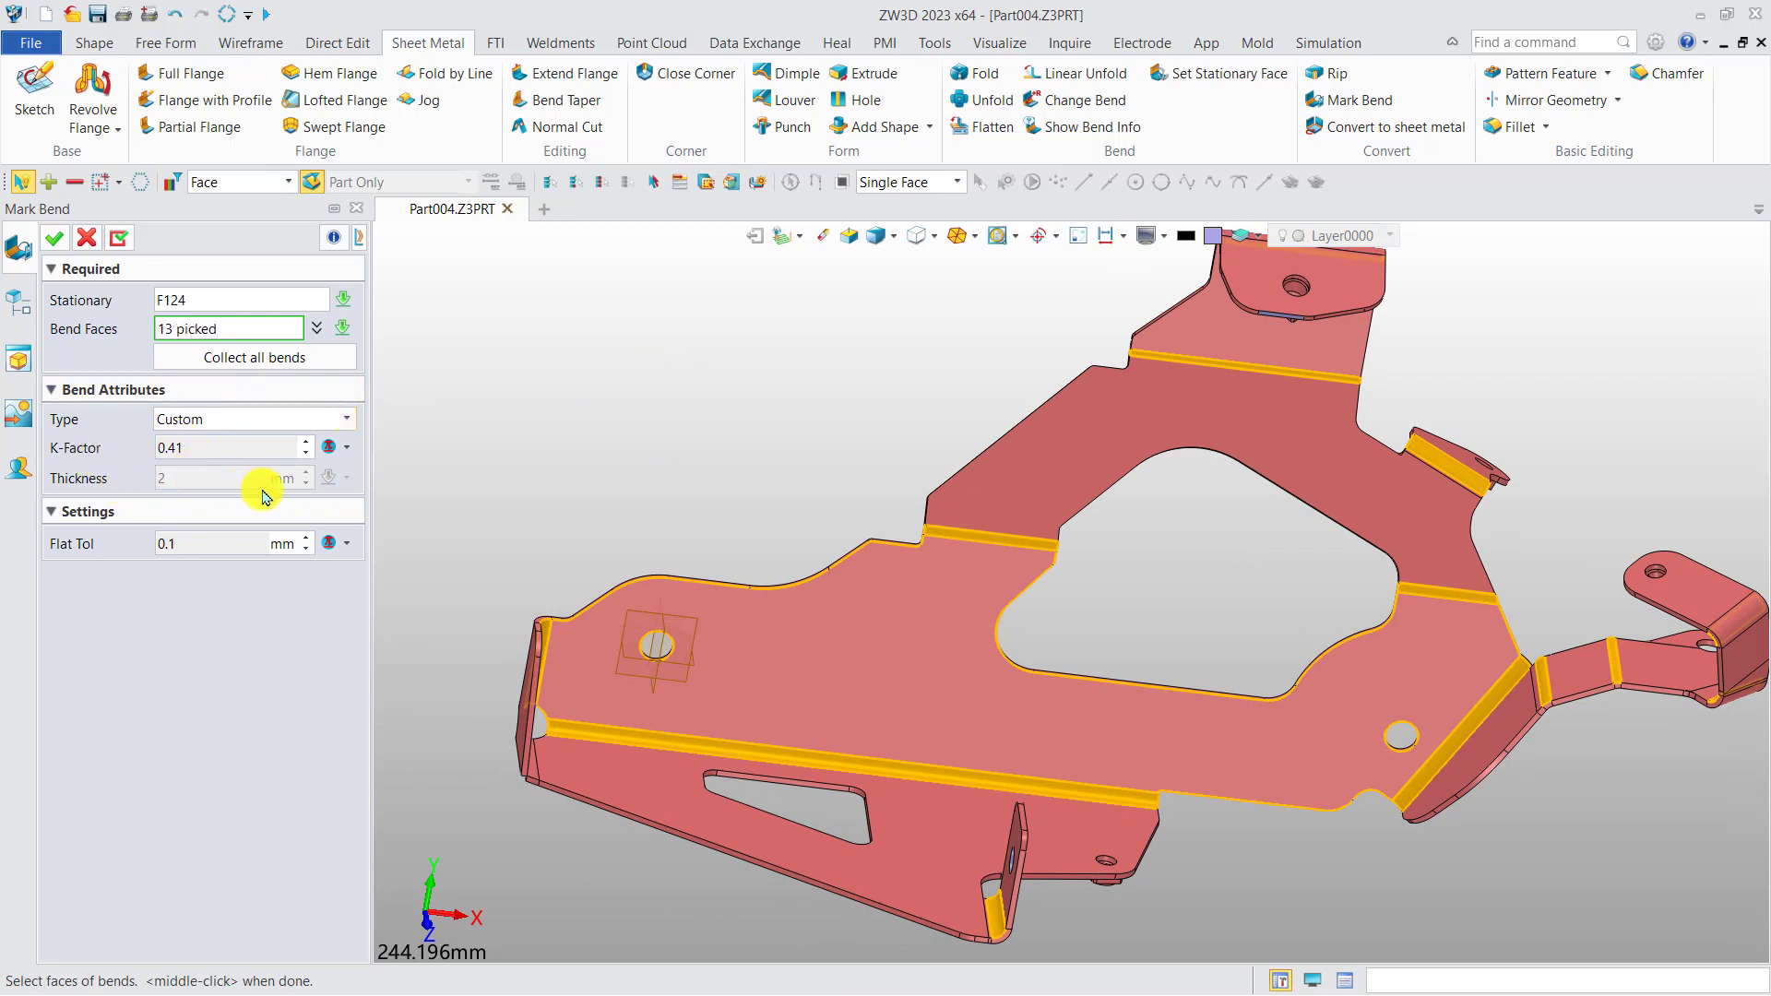
{"action": "middle_click_drag", "start_coordinate": [539, 441], "coordinate": [545, 507]}
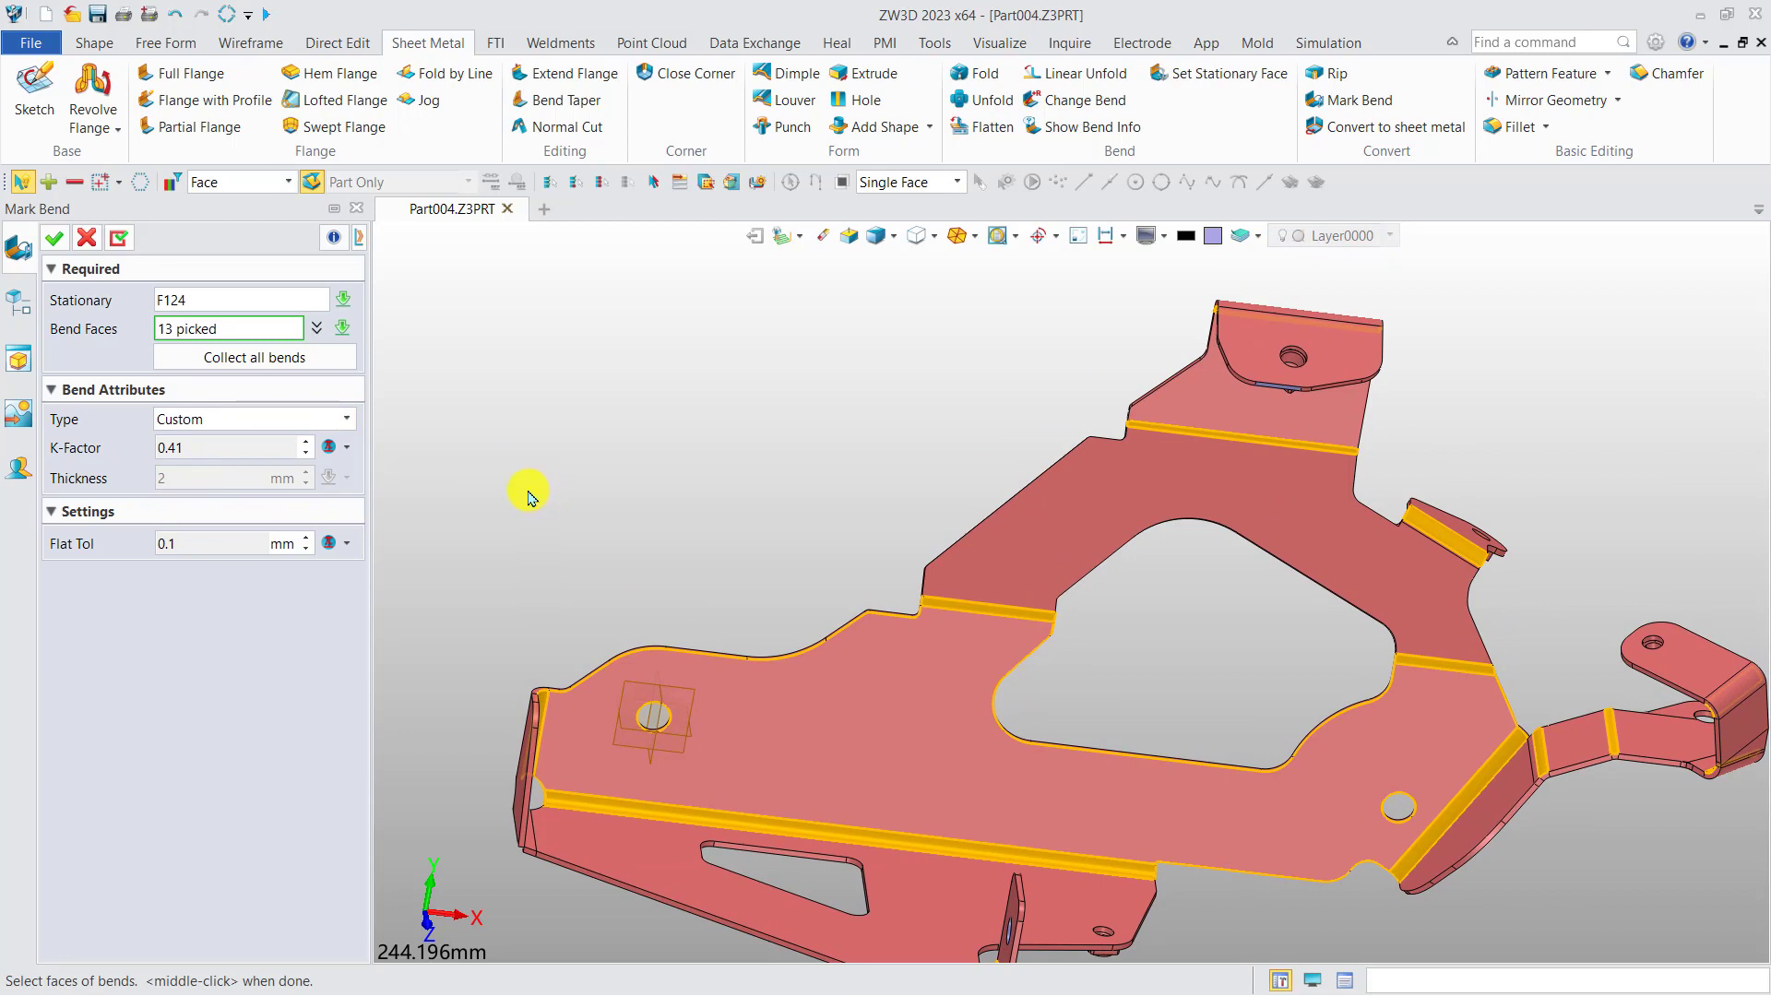
{"action": "left_click", "coordinate": [56, 240]}
Unfold the whole bracket solid with the large main plate face as the stationary face and view the flat result.
{"action": "middle_click_drag", "start_coordinate": [643, 486], "coordinate": [613, 427]}
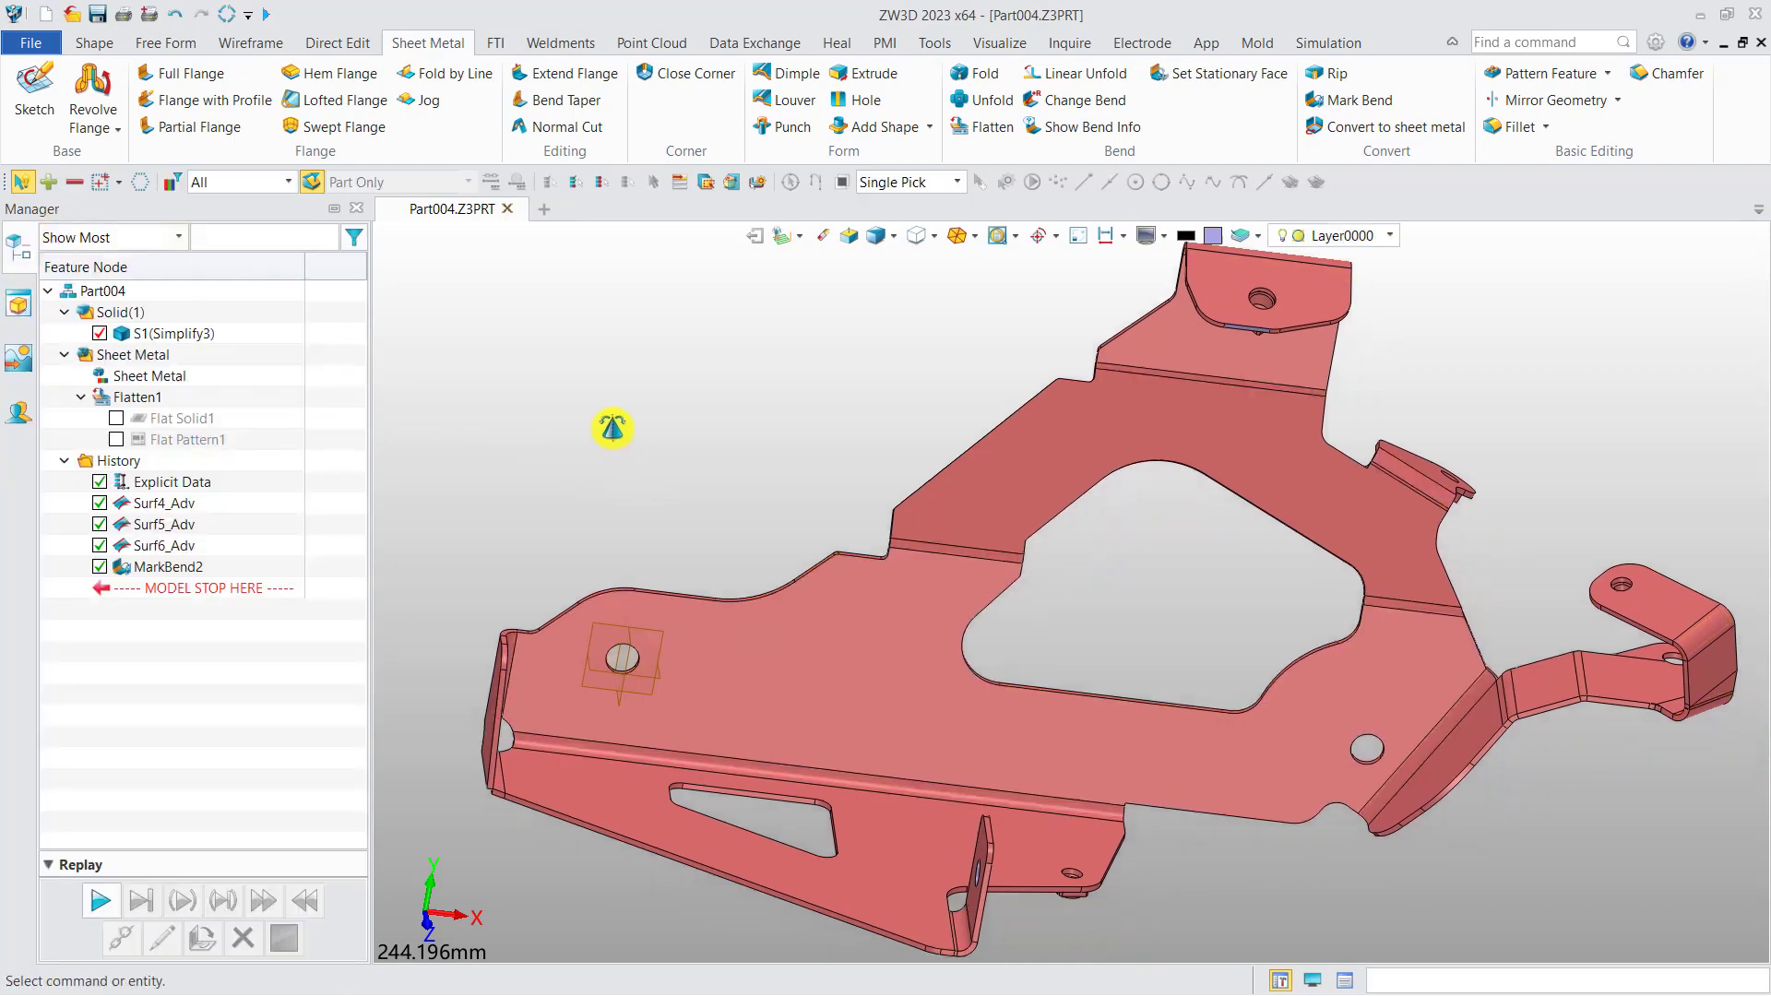
{"action": "scroll", "coordinate": [612, 427], "scroll_direction": "down", "scroll_amount": 1}
{"action": "mouse_move", "coordinate": [613, 428]}
{"action": "right_mouse_down"}
{"action": "mouse_move", "coordinate": [597, 424]}
{"action": "mouse_move", "coordinate": [609, 436]}
{"action": "right_mouse_up"}
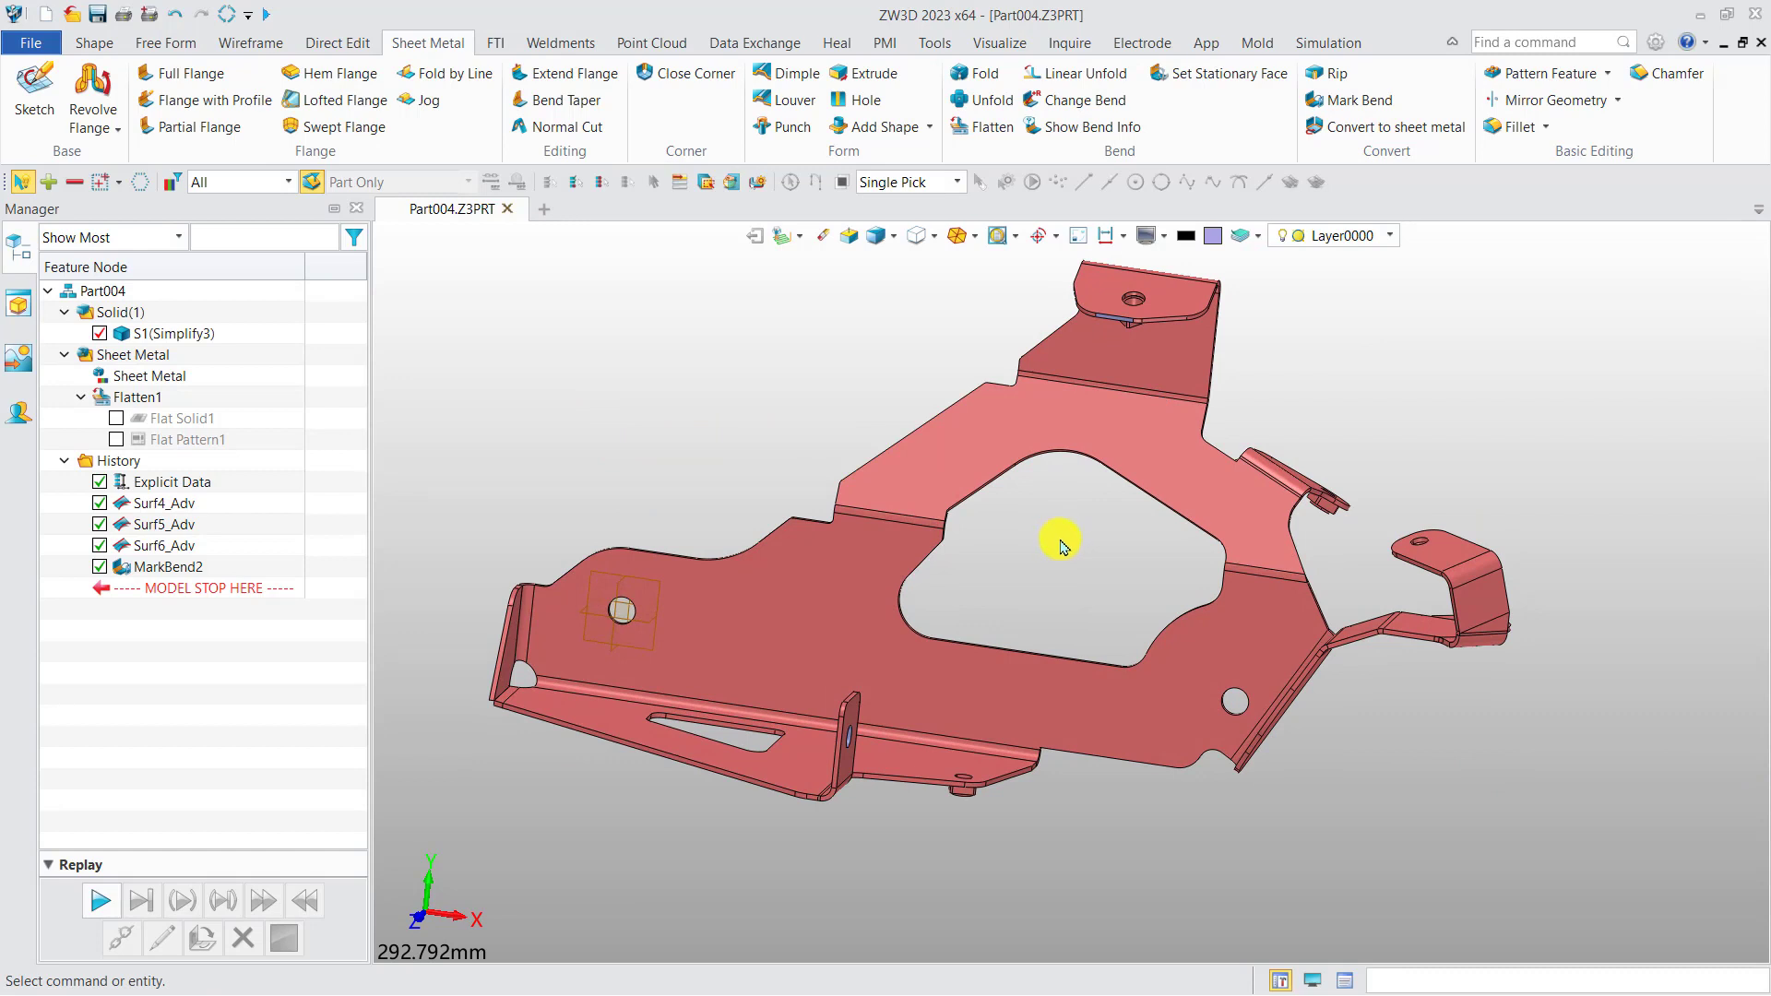
{"action": "left_click", "coordinate": [983, 100]}
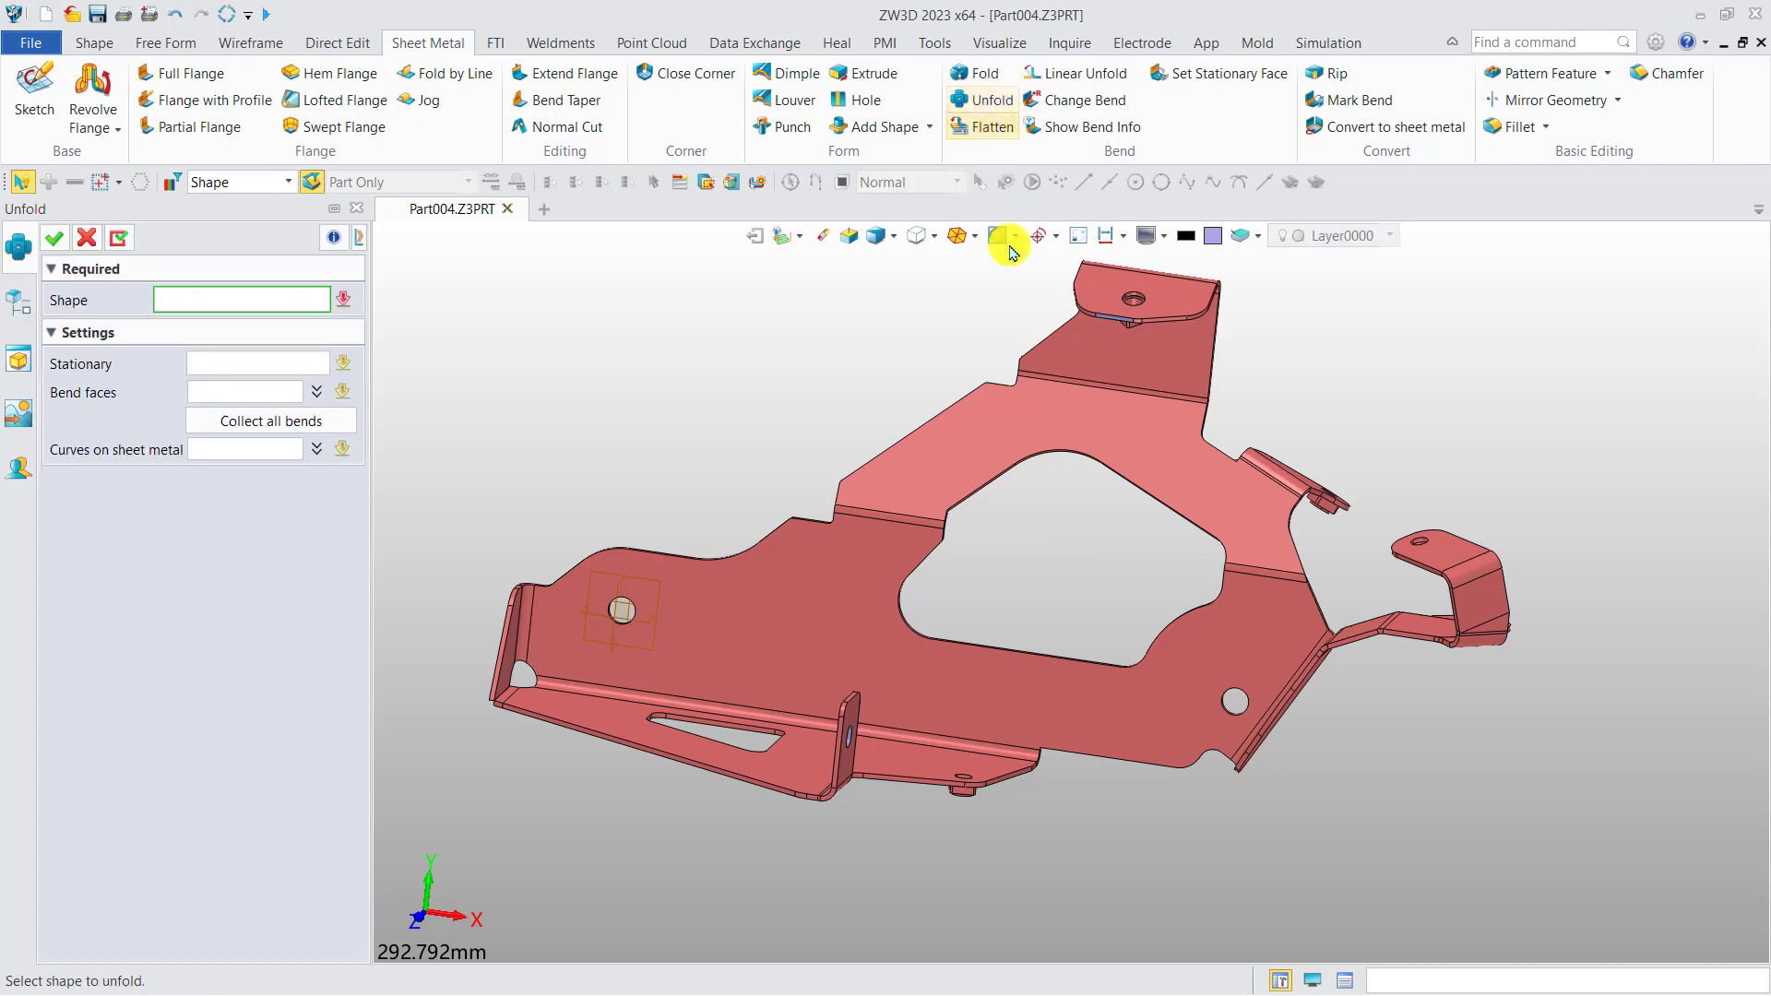
{"action": "left_click", "coordinate": [792, 576]}
{"action": "left_click", "coordinate": [791, 571]}
{"action": "left_click", "coordinate": [274, 367]}
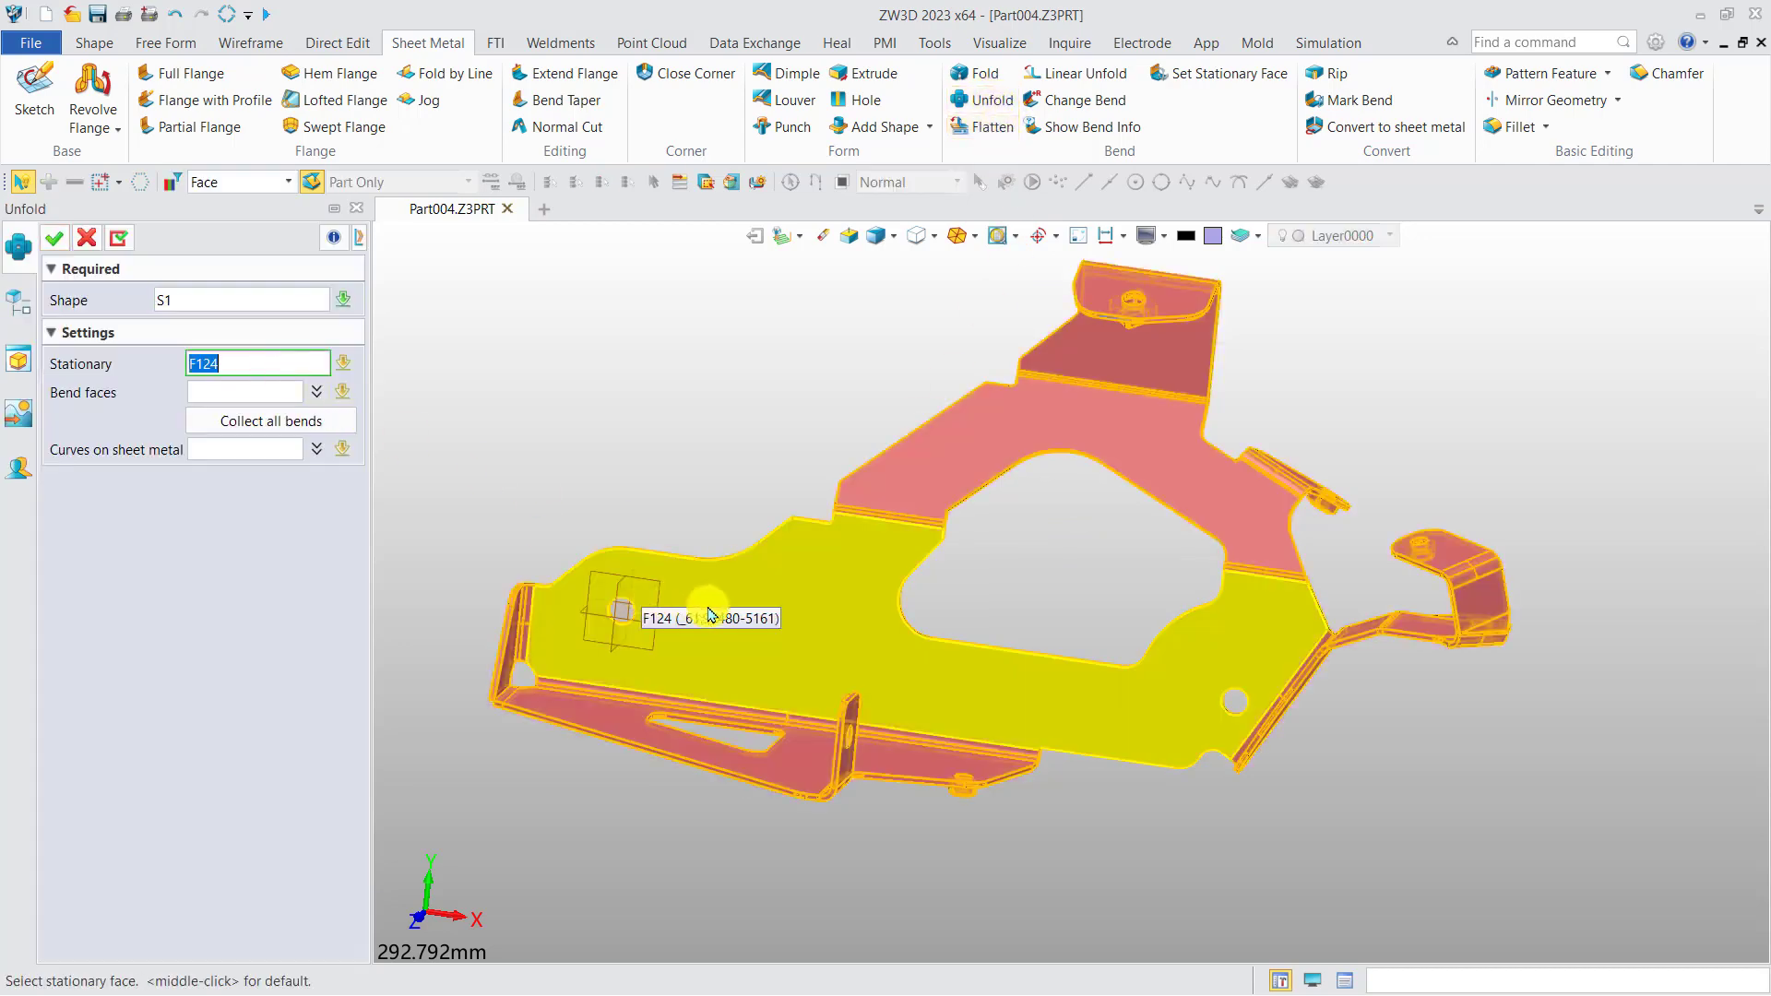
{"action": "left_click", "coordinate": [725, 593]}
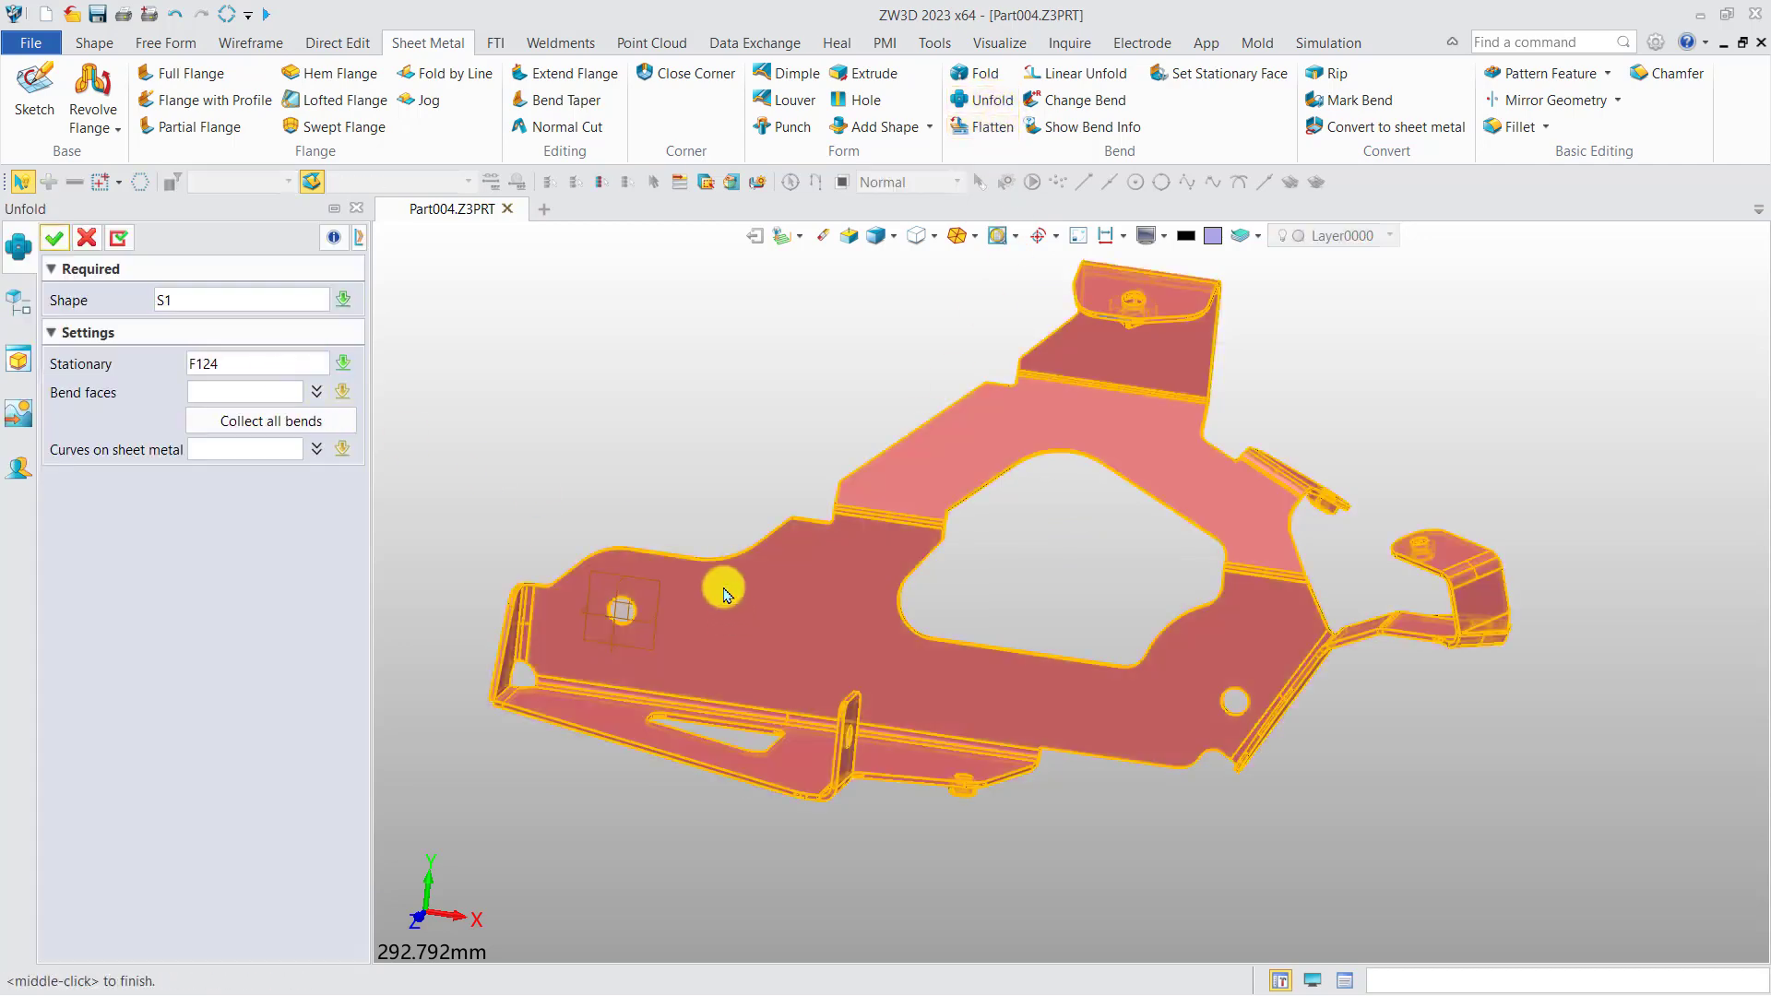
{"action": "left_click", "coordinate": [57, 237]}
{"action": "scroll", "coordinate": [783, 538], "scroll_direction": "down", "scroll_amount": 2}
{"action": "right_click_drag", "start_coordinate": [803, 527], "coordinate": [886, 553]}
{"action": "scroll", "coordinate": [823, 432], "scroll_direction": "down", "scroll_amount": 2}
{"action": "scroll", "coordinate": [873, 566], "scroll_direction": "down", "scroll_amount": 1}
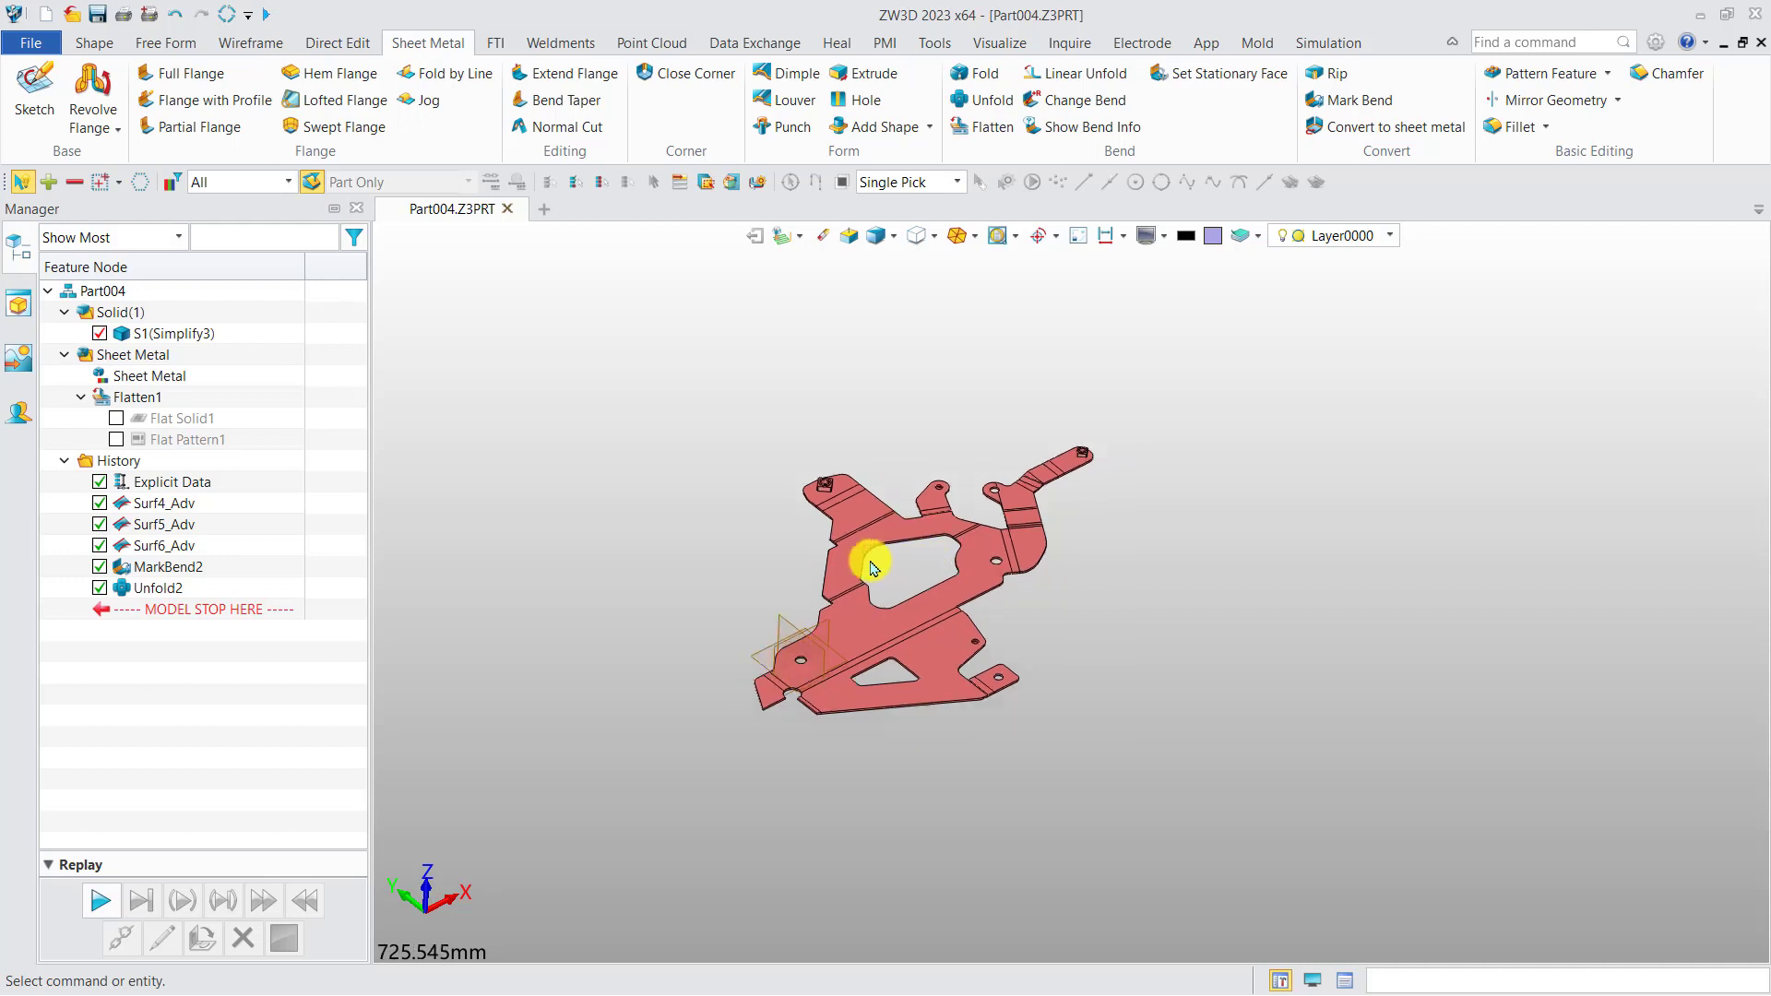
{"action": "scroll", "coordinate": [873, 566], "scroll_direction": "up", "scroll_amount": 3}
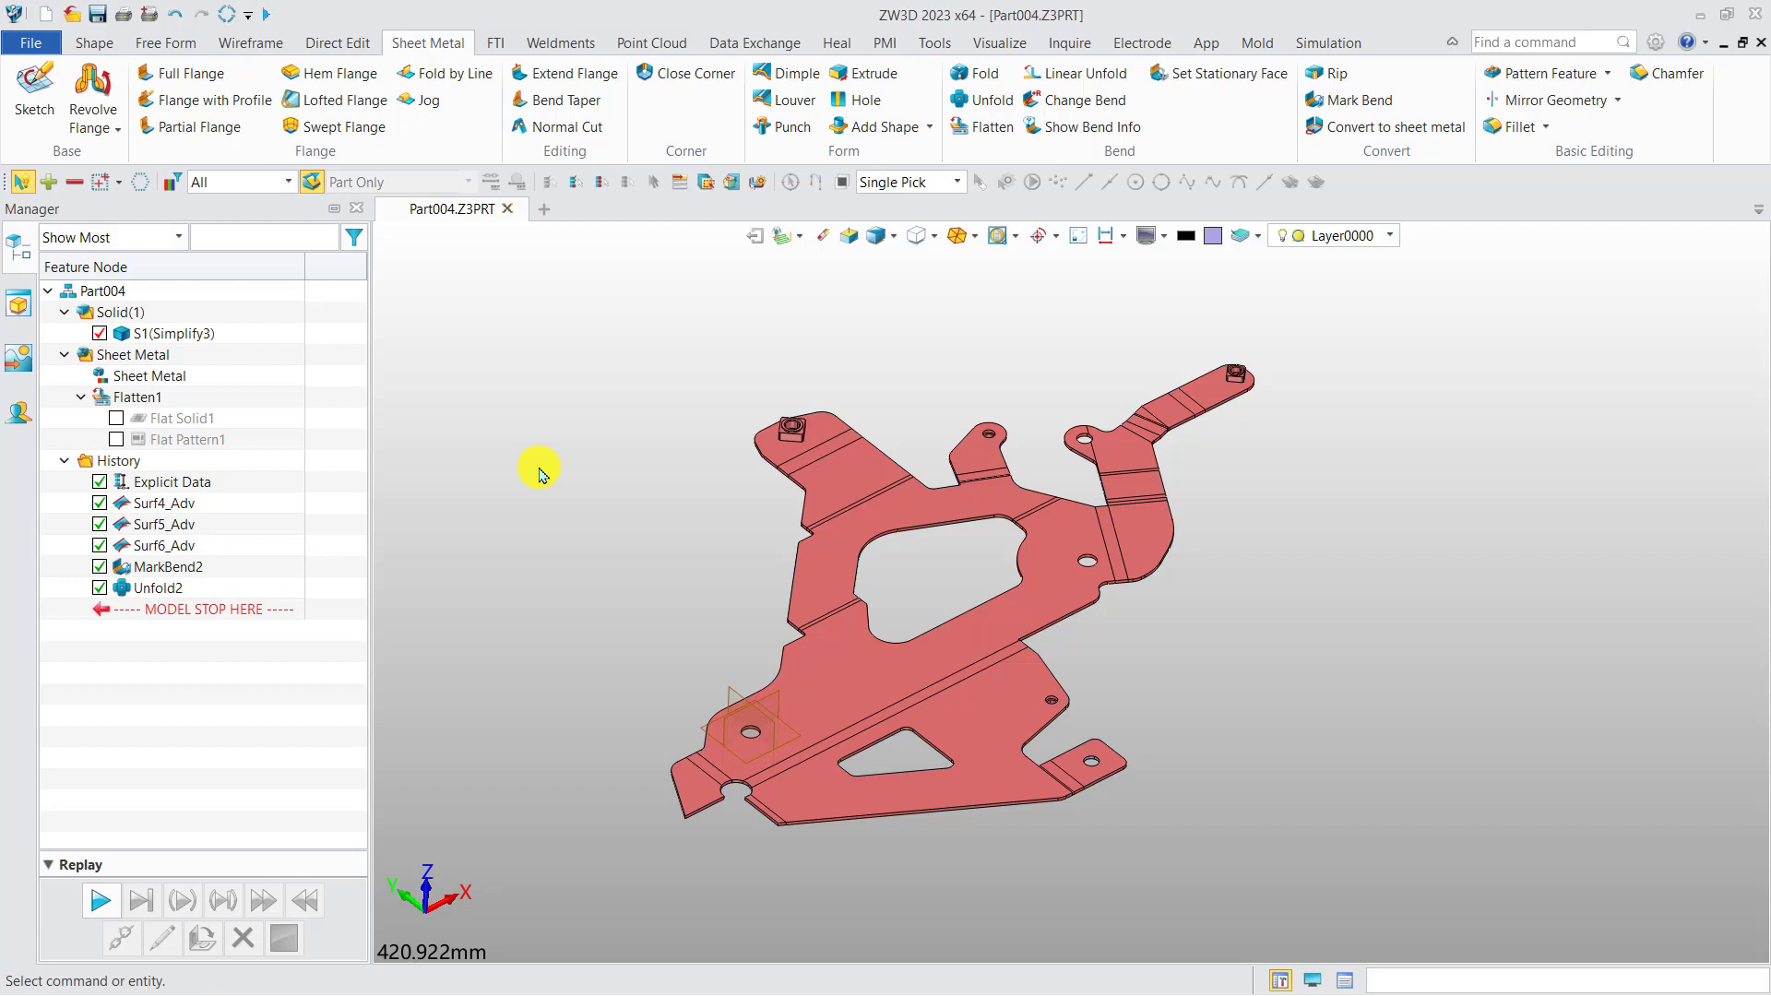
Create a new standard part file Part001 and model a block about 103 × 106 × 76 mm centred on the origin.
{"action": "left_click", "coordinate": [545, 210]}
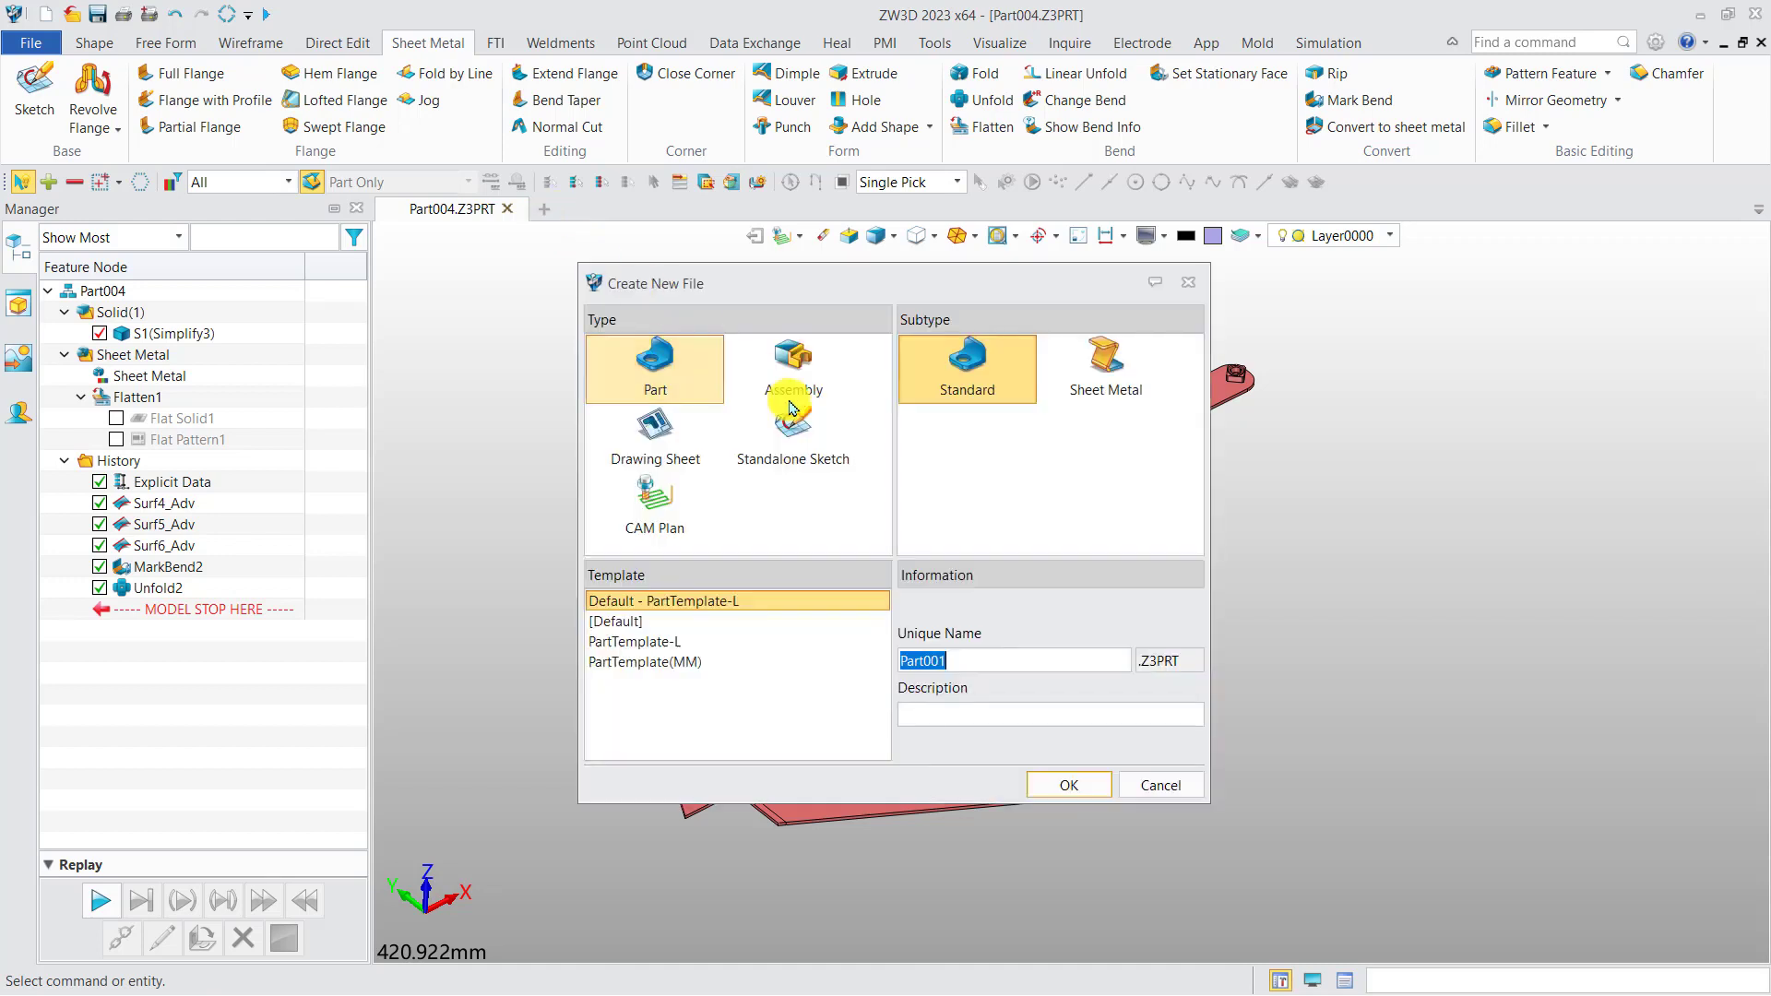
{"action": "left_click", "coordinate": [1077, 792]}
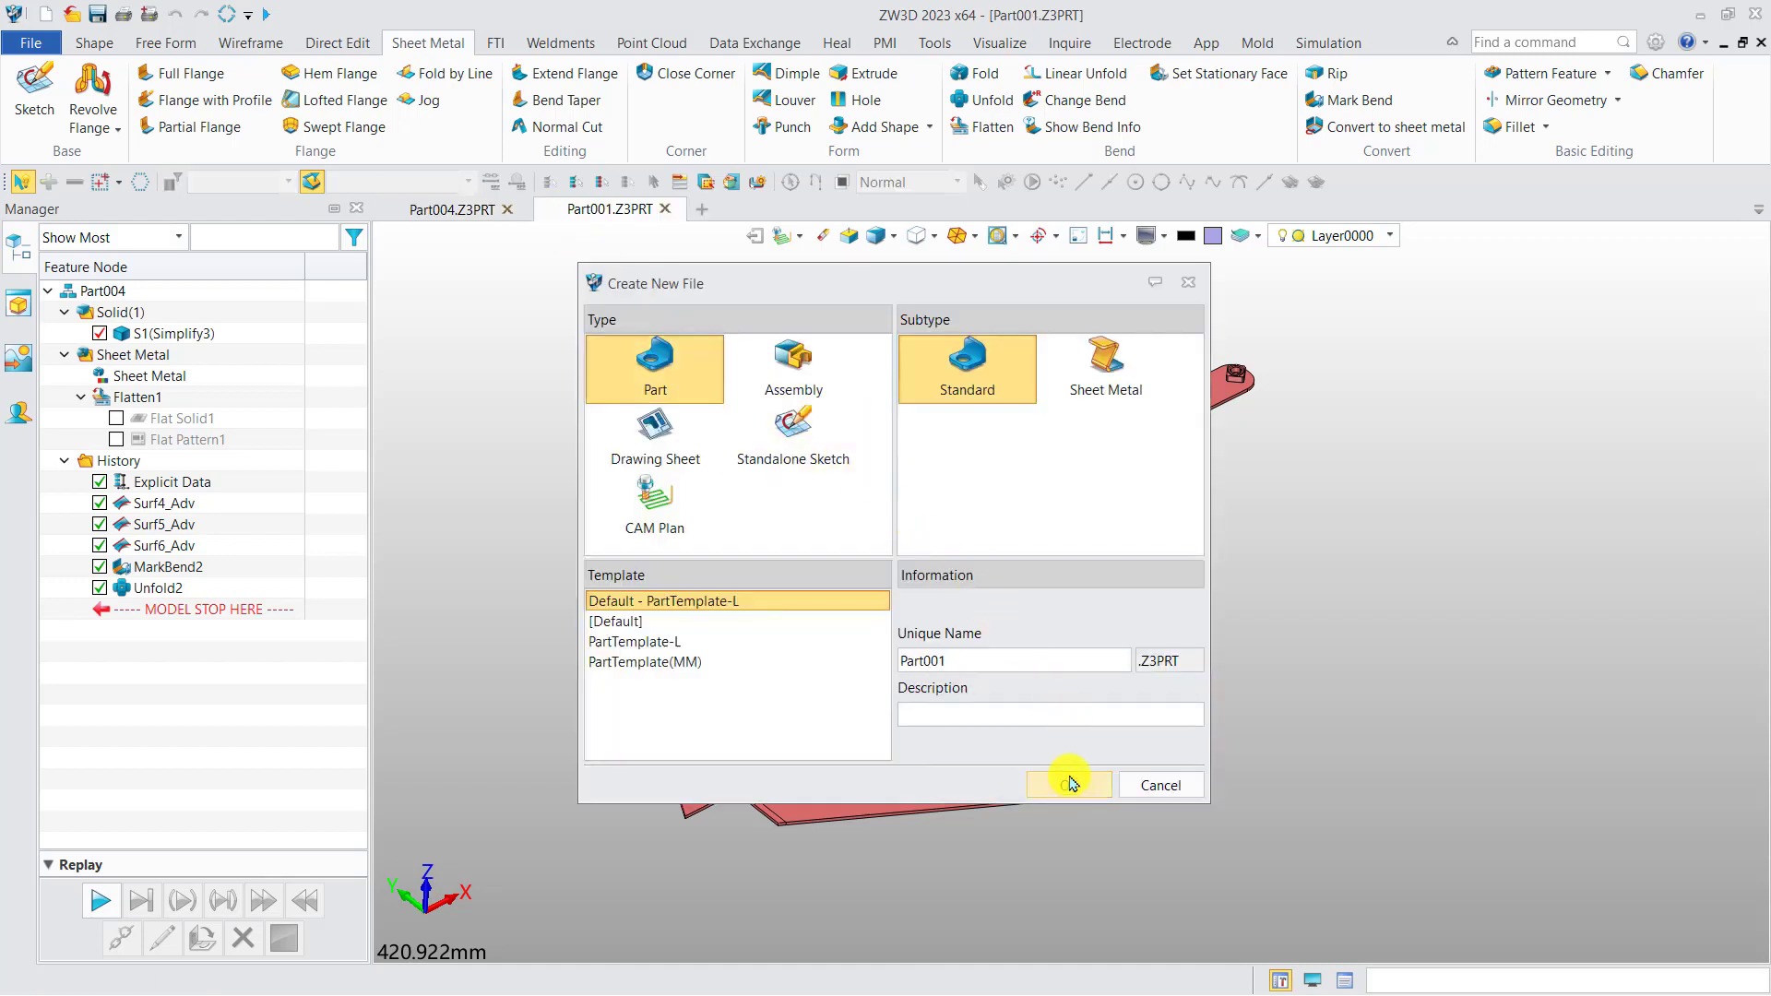
{"action": "left_click", "coordinate": [93, 43]}
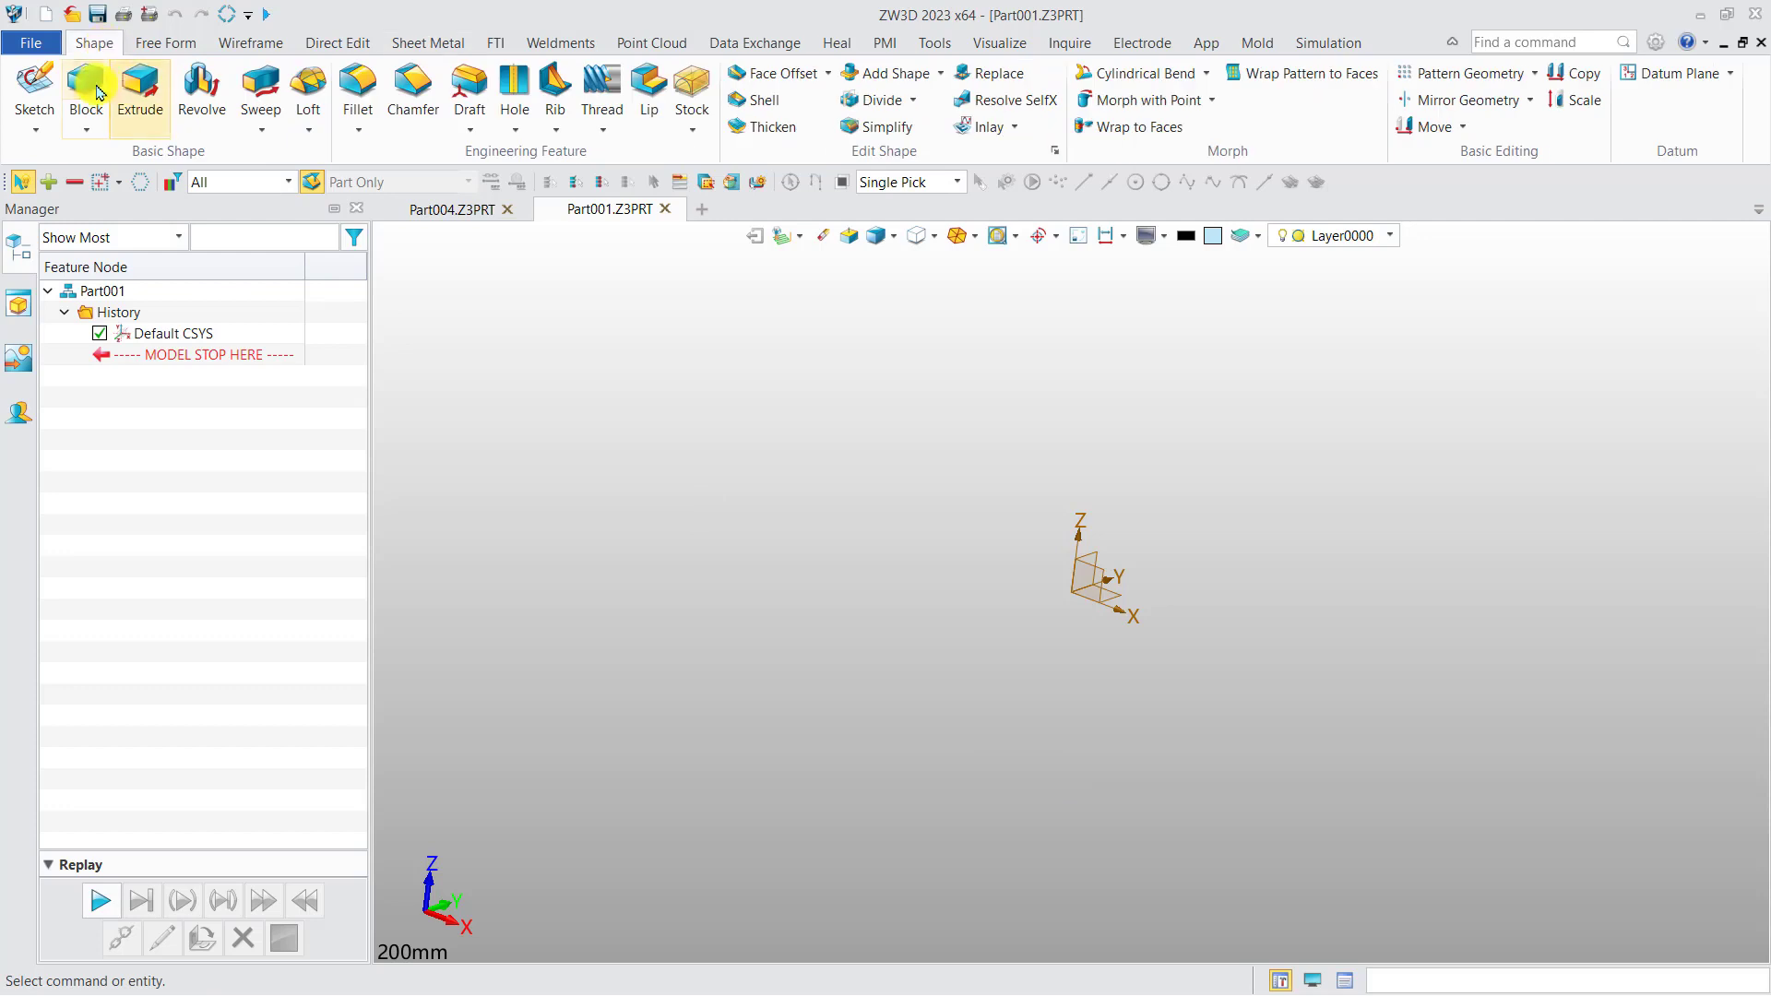
{"action": "left_click", "coordinate": [86, 89]}
{"action": "left_click", "coordinate": [1095, 601]}
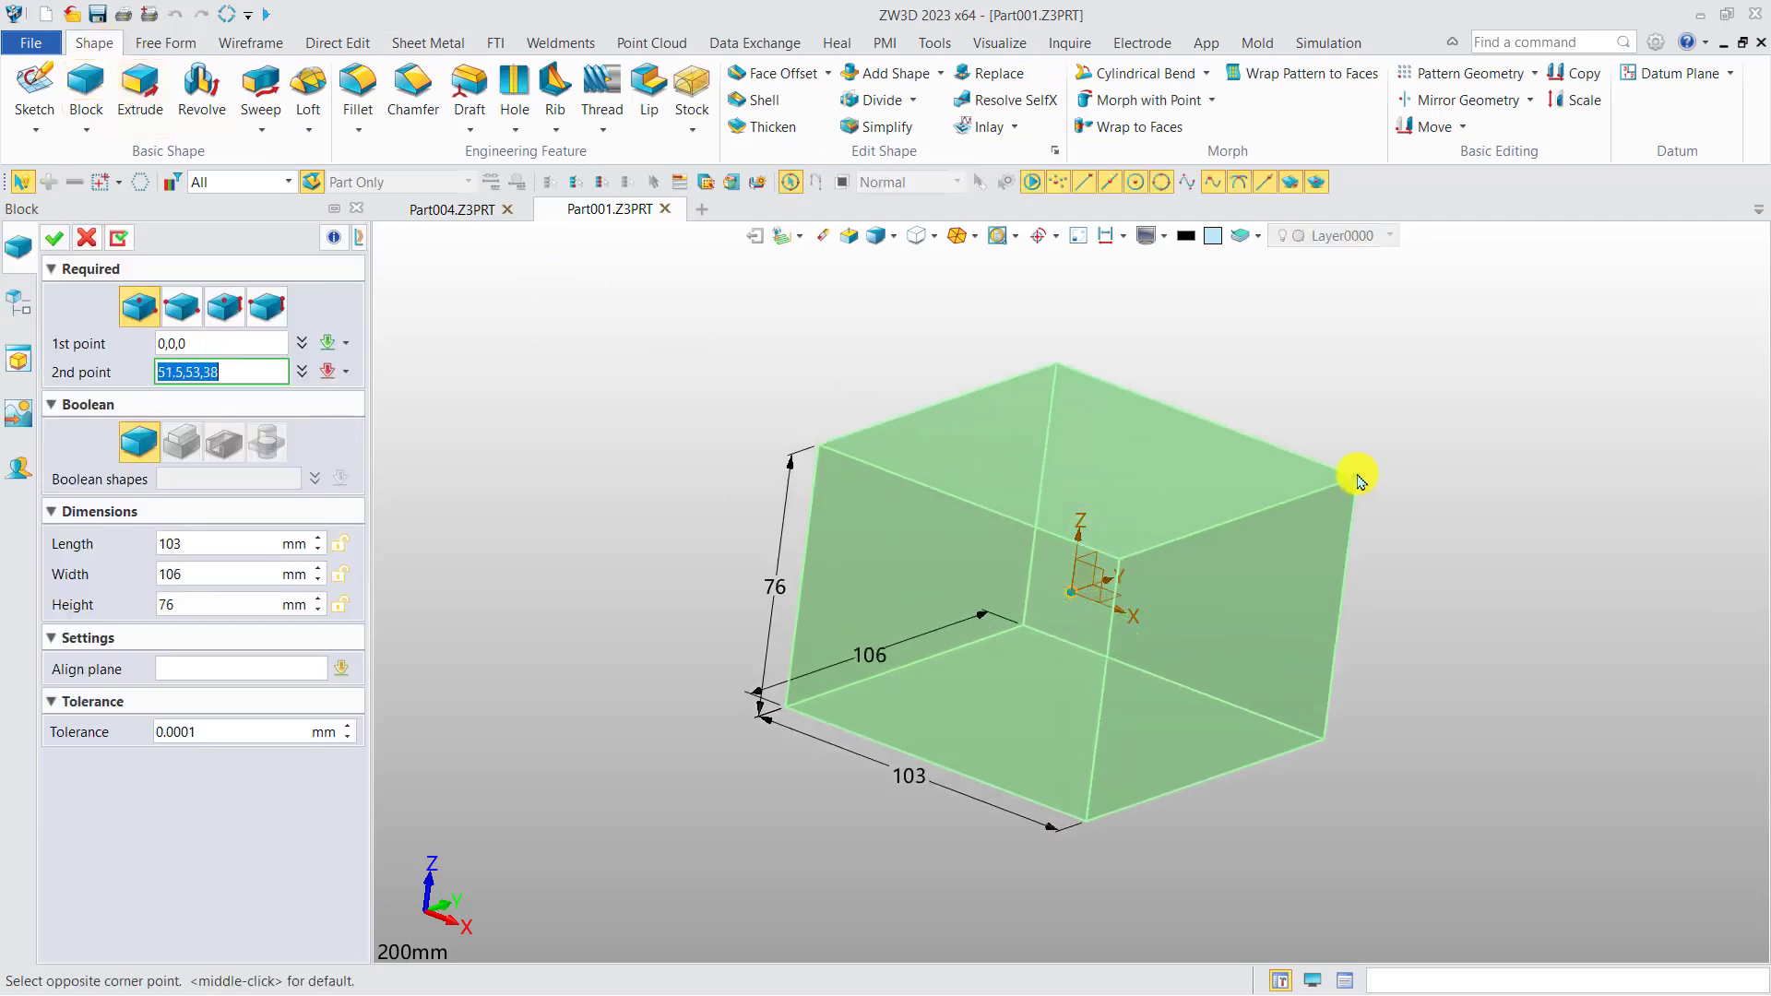
{"action": "left_click", "coordinate": [1369, 471]}
{"action": "middle_click", "coordinate": [1287, 383]}
{"action": "middle_click_drag", "start_coordinate": [1287, 384], "coordinate": [1202, 392]}
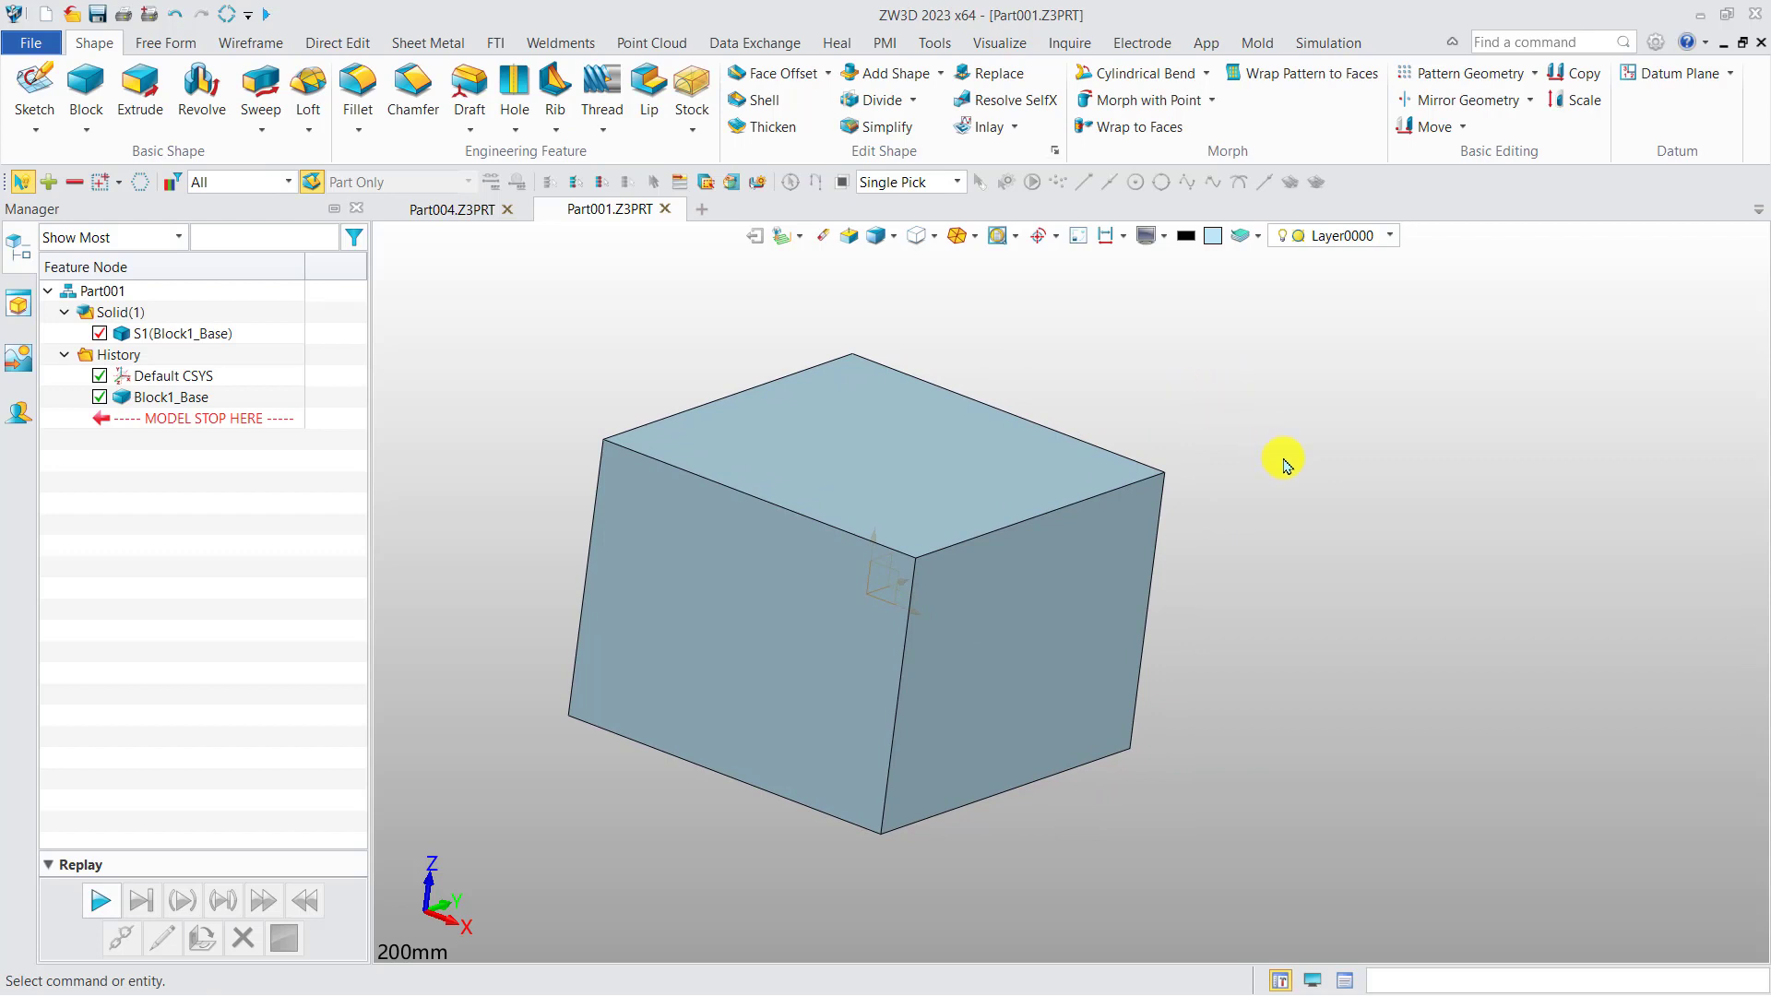
Fillet the four bottom edges of the block with a 5 mm radius.
{"action": "middle_click_drag", "start_coordinate": [1264, 425], "coordinate": [1216, 373]}
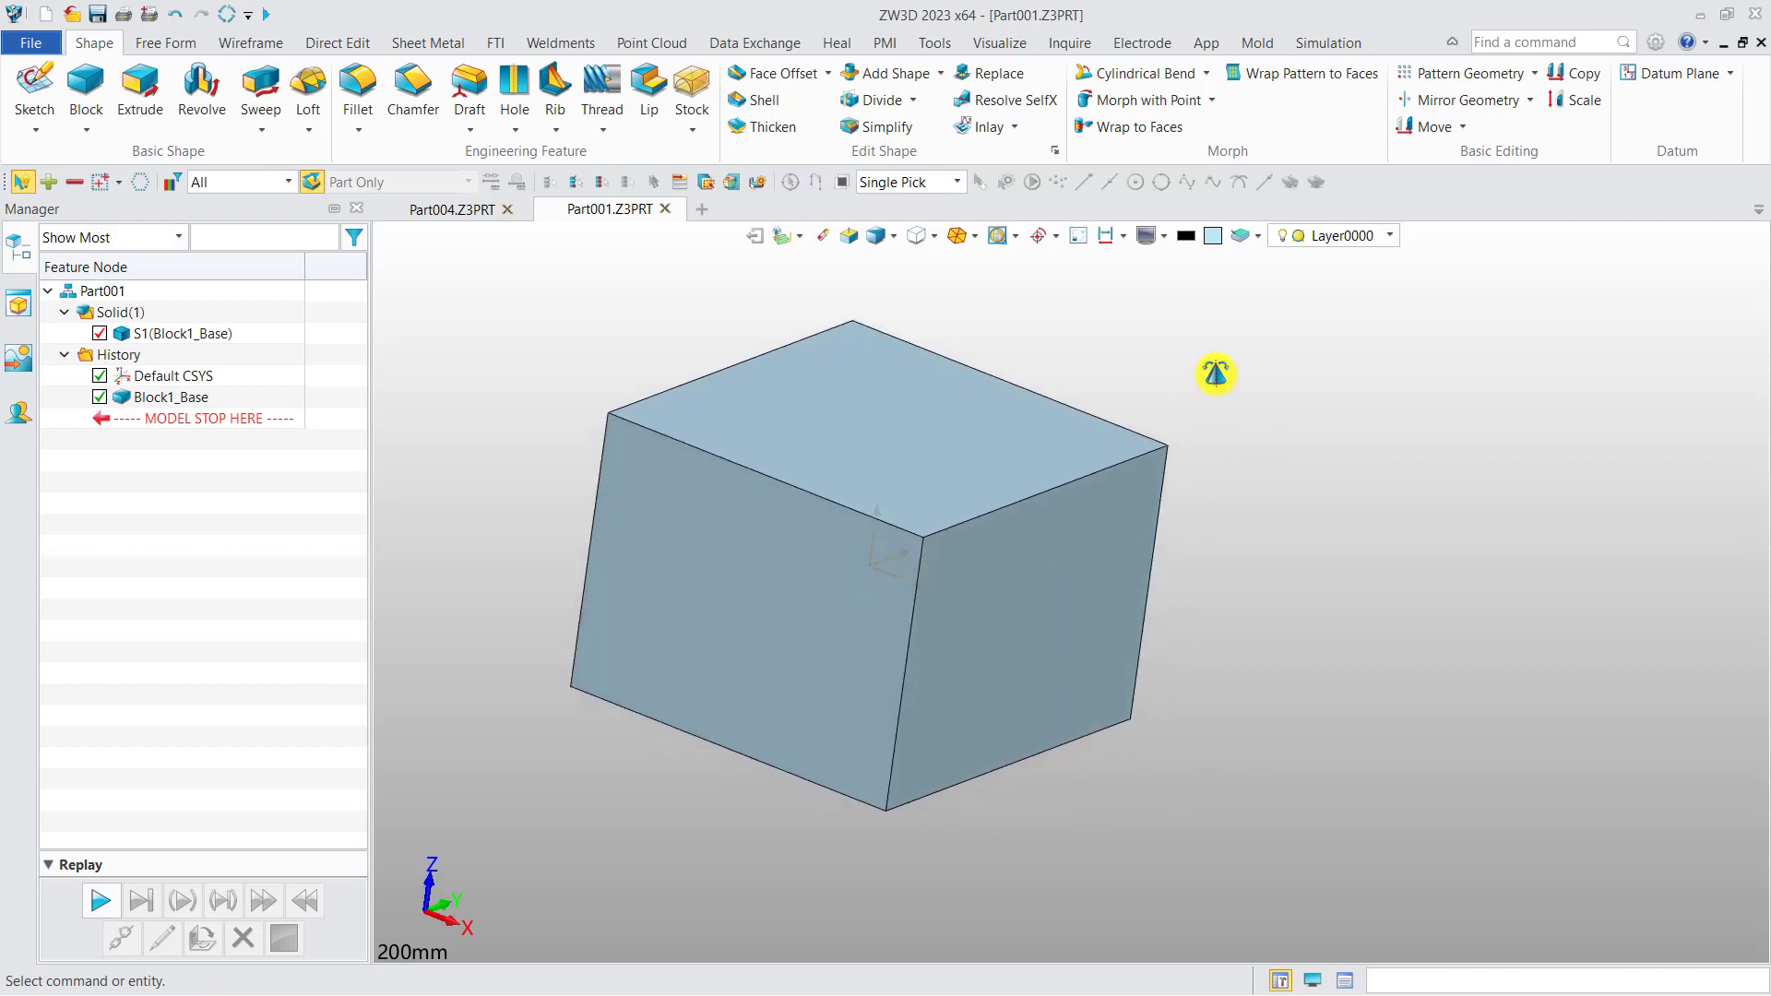
{"action": "left_click", "coordinate": [360, 131]}
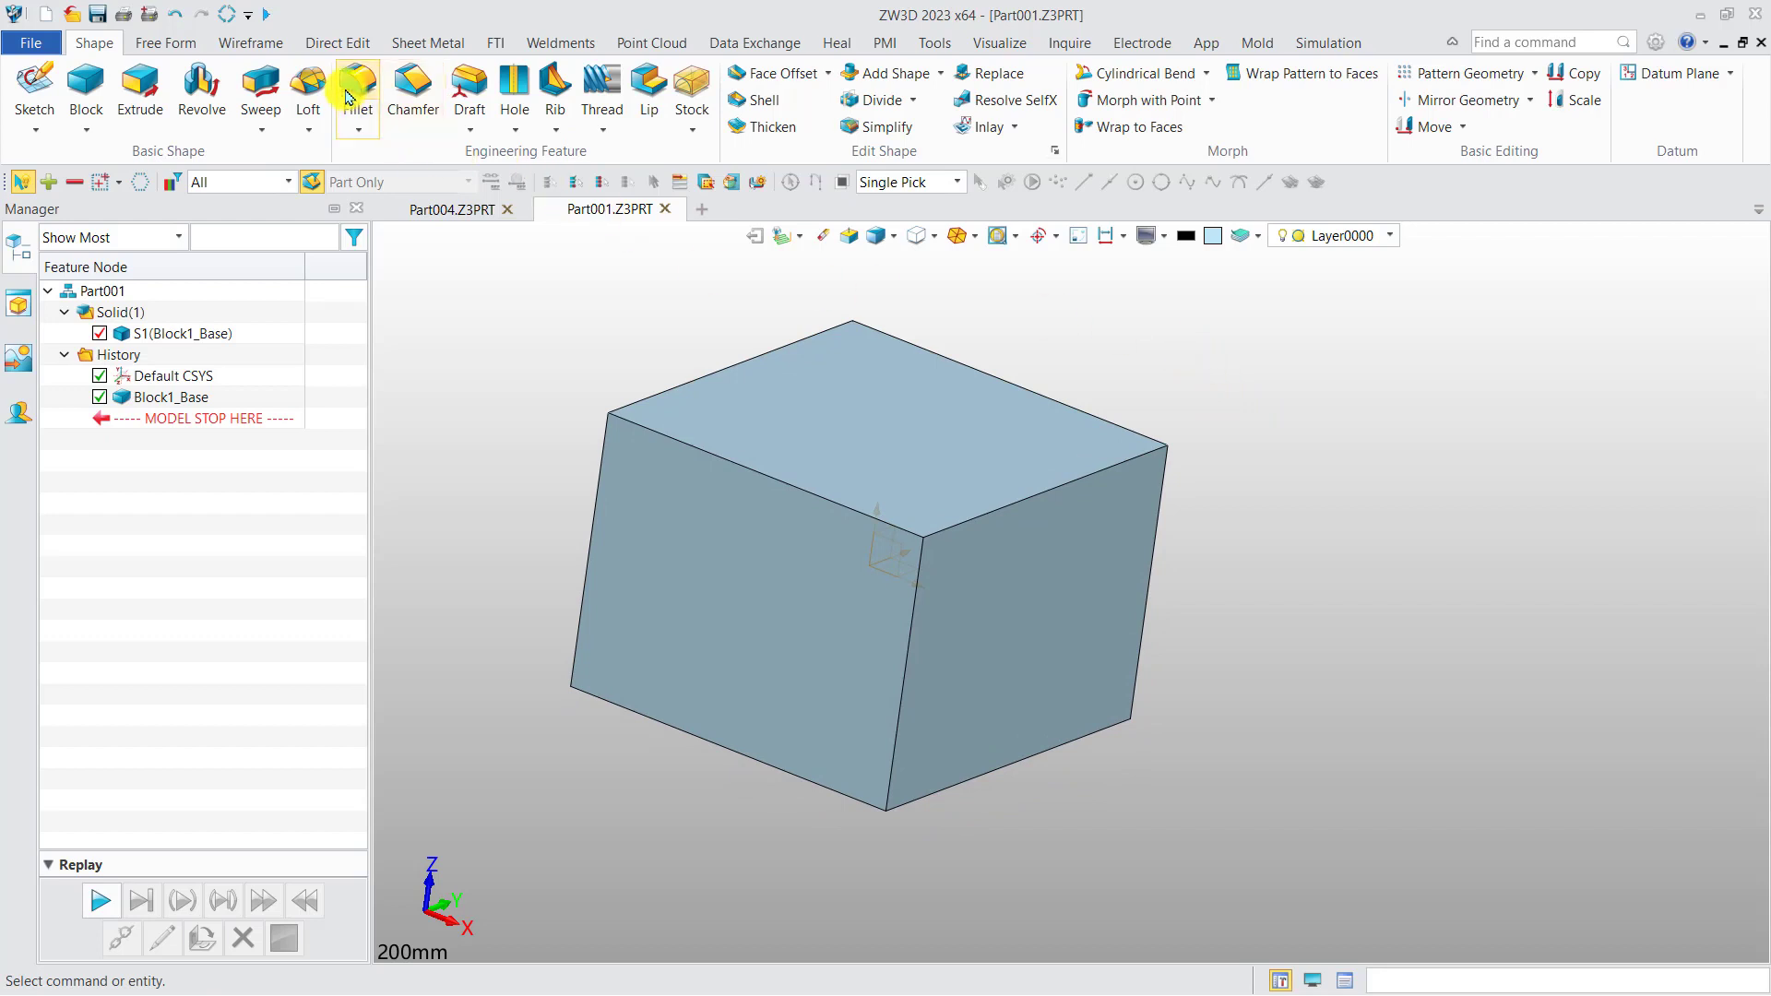
{"action": "left_click", "coordinate": [728, 746]}
{"action": "left_click", "coordinate": [984, 778]}
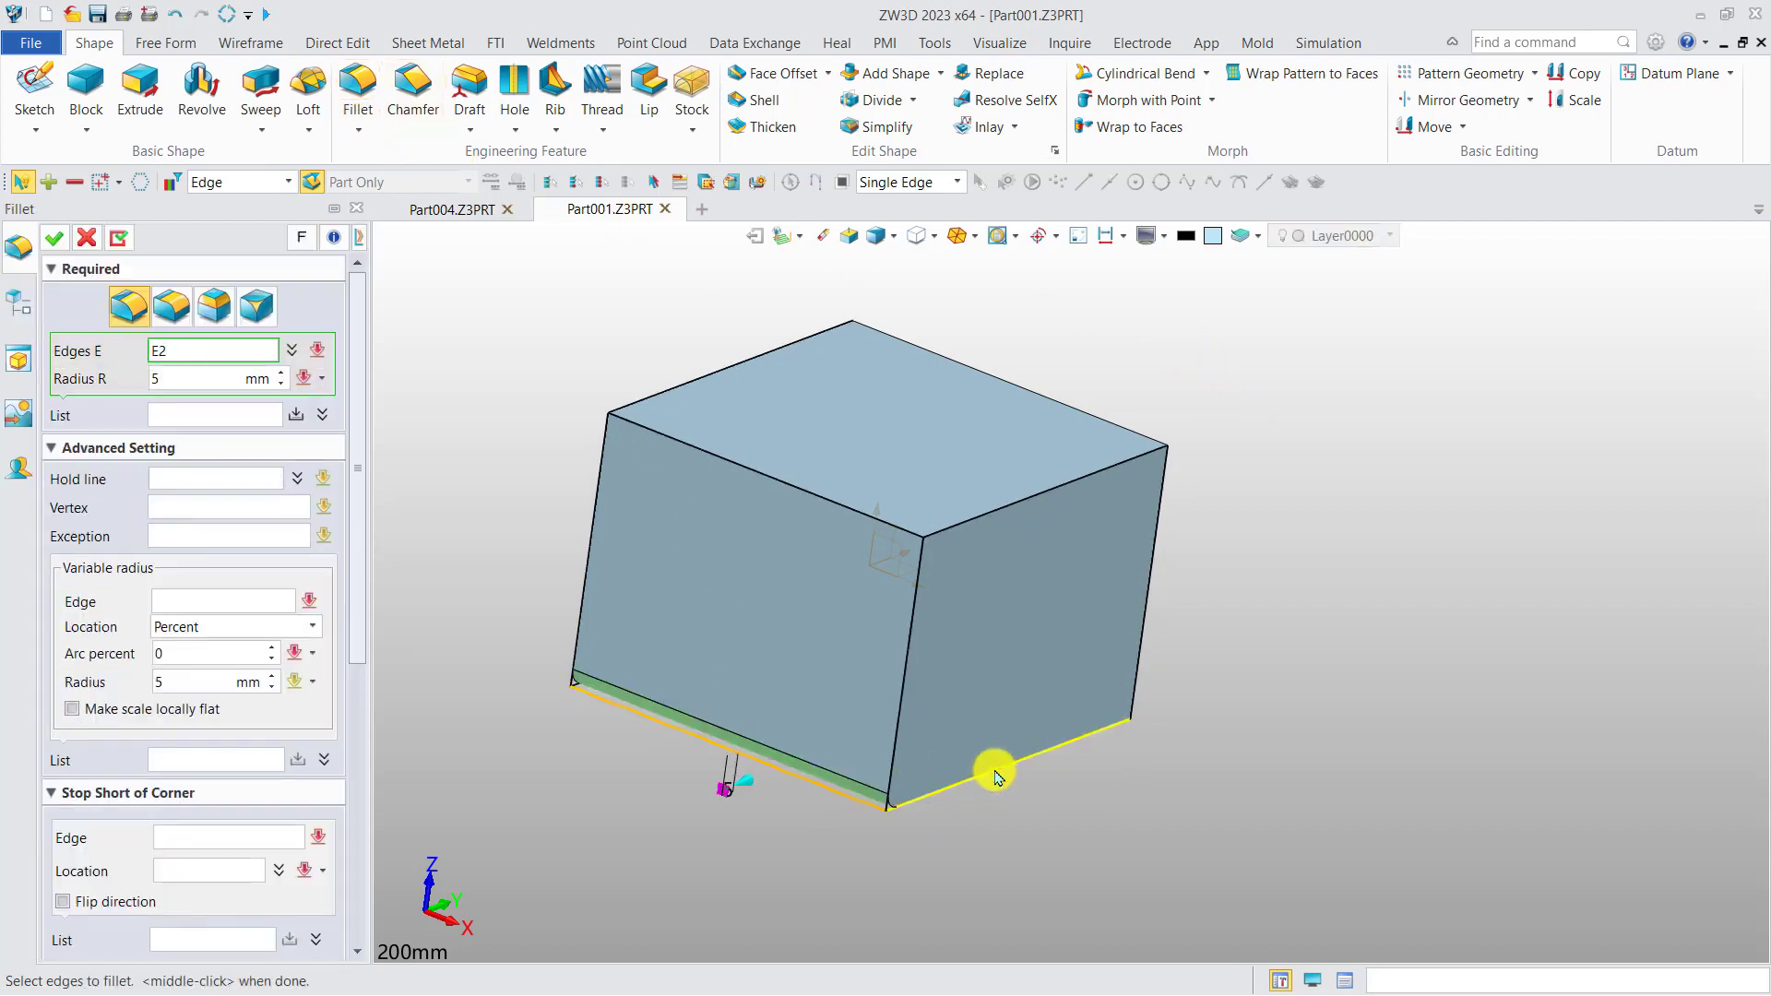
{"action": "middle_click_drag", "start_coordinate": [988, 772], "coordinate": [893, 581]}
{"action": "left_click", "coordinate": [1264, 732]}
{"action": "left_click", "coordinate": [1436, 637]}
{"action": "right_click_drag", "start_coordinate": [893, 576], "coordinate": [821, 518]}
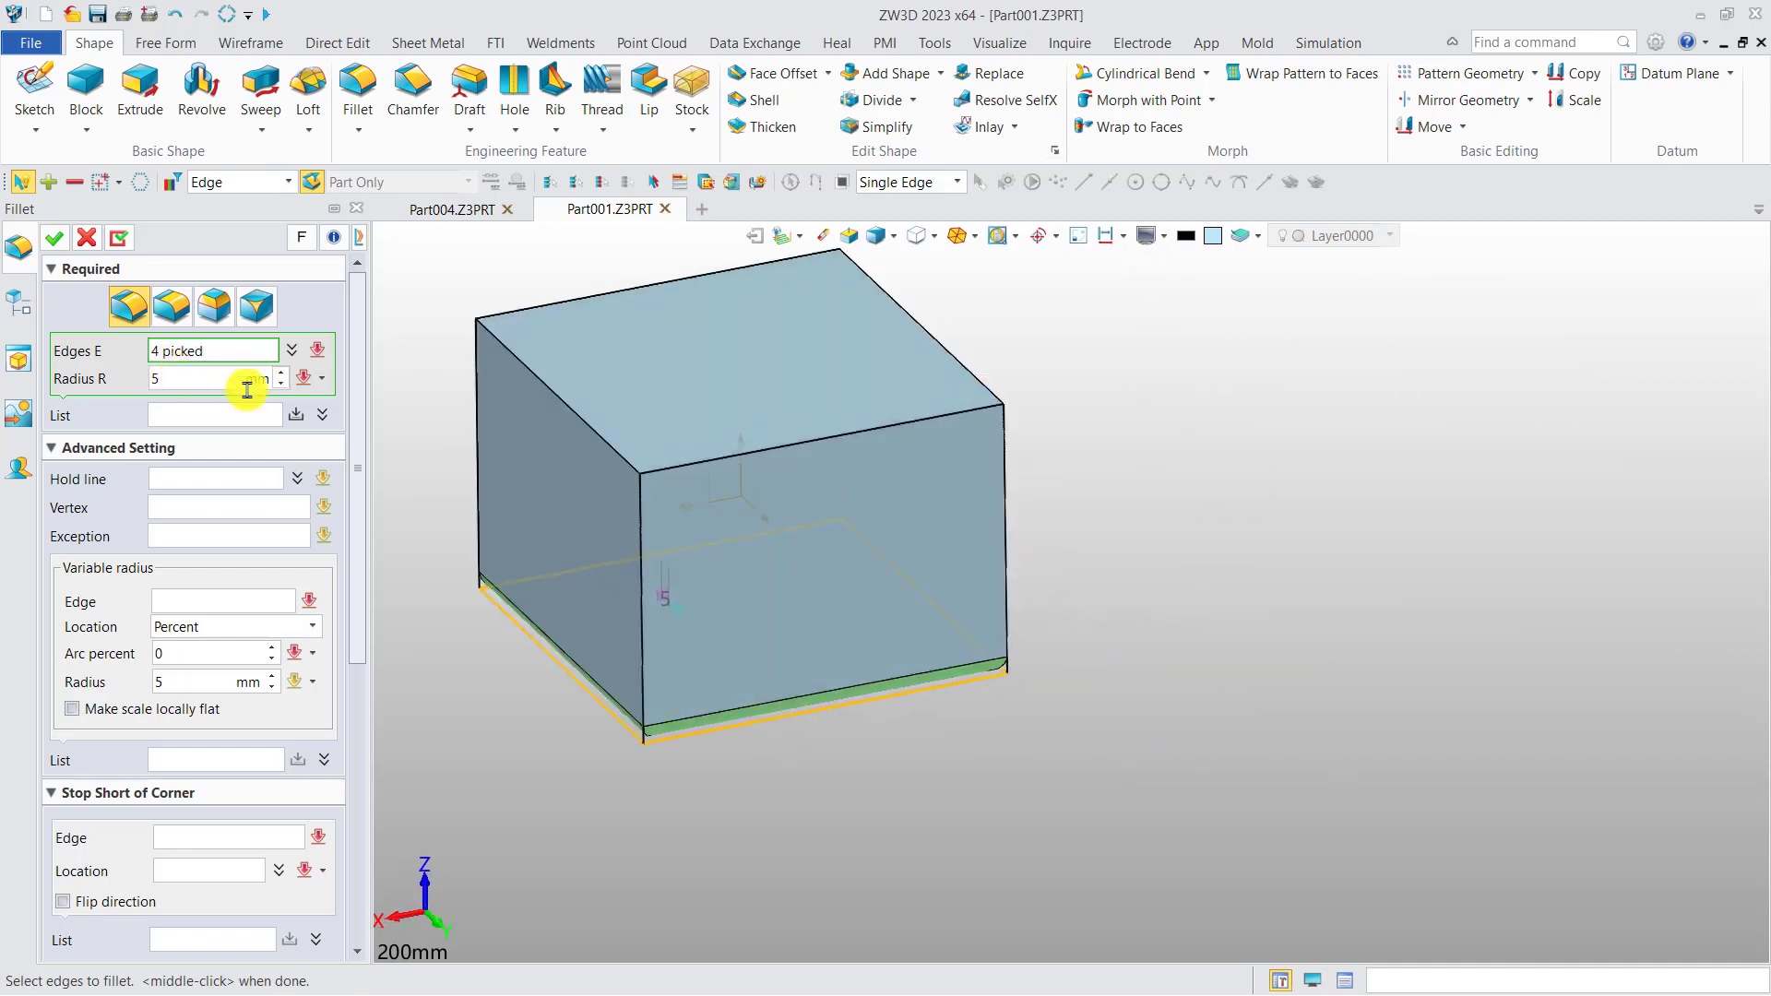
{"action": "middle_click_drag", "start_coordinate": [435, 407], "coordinate": [649, 501]}
{"action": "left_click", "coordinate": [78, 244]}
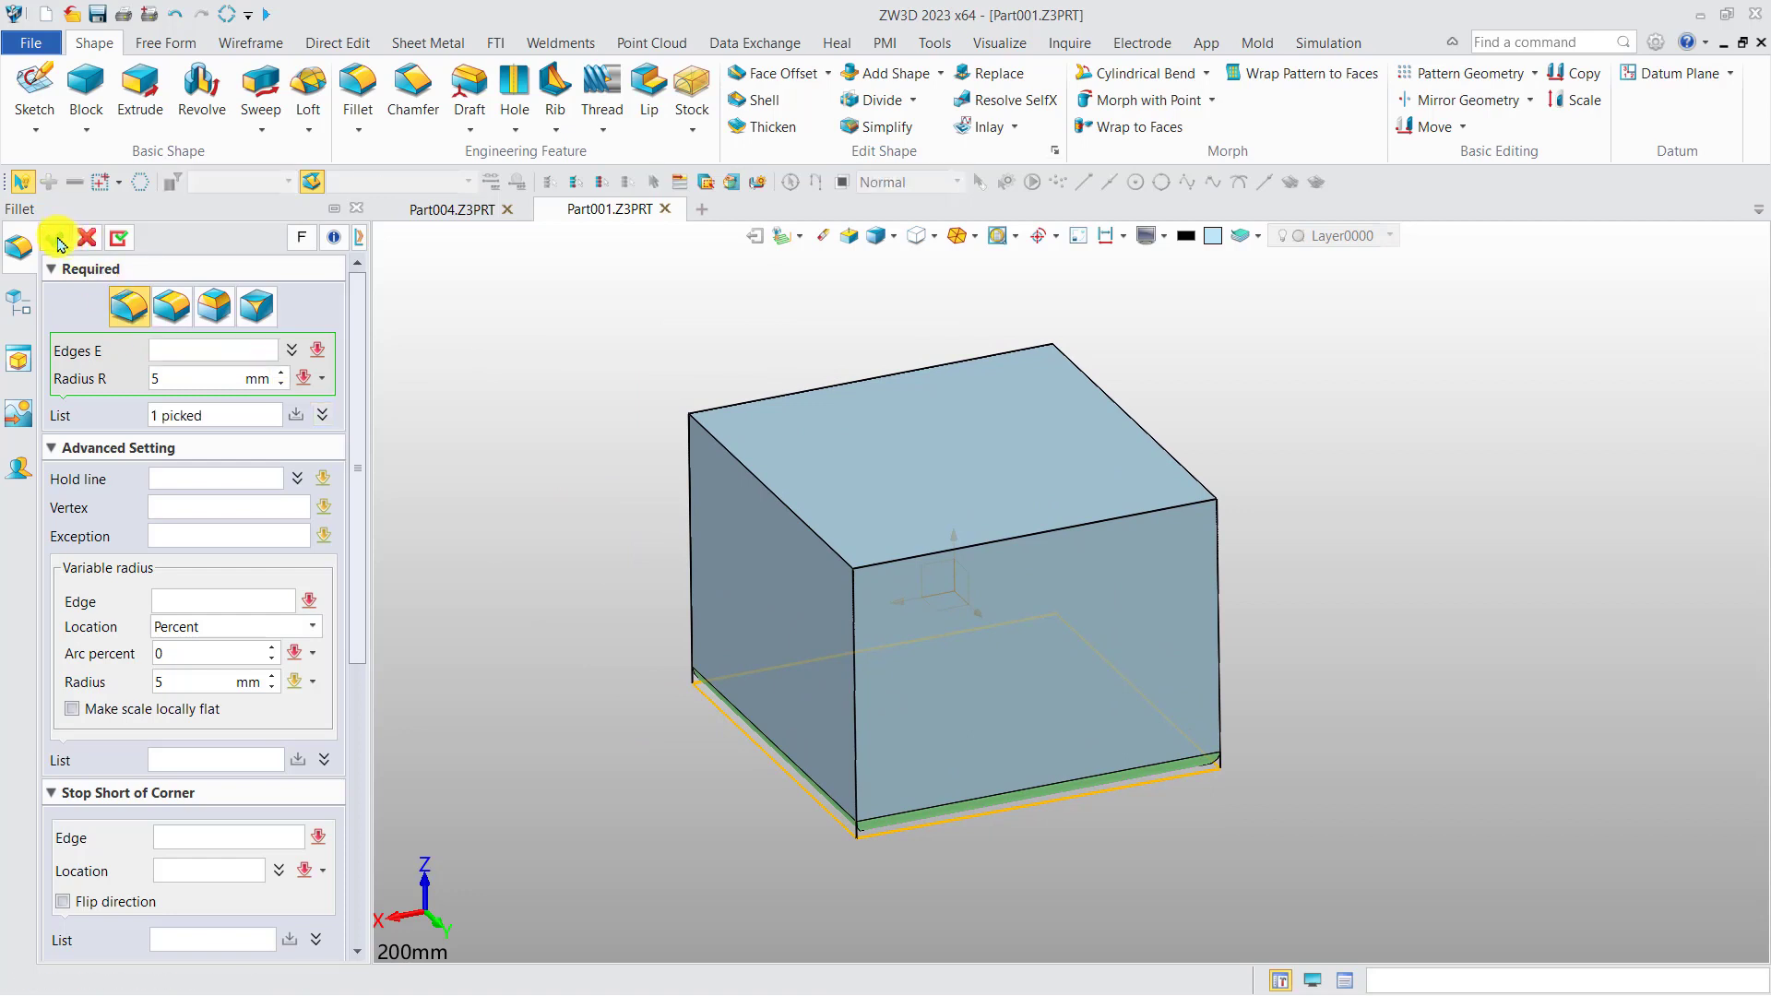
{"action": "middle_click_drag", "start_coordinate": [533, 387], "coordinate": [556, 413]}
{"action": "right_click_drag", "start_coordinate": [556, 412], "coordinate": [552, 424]}
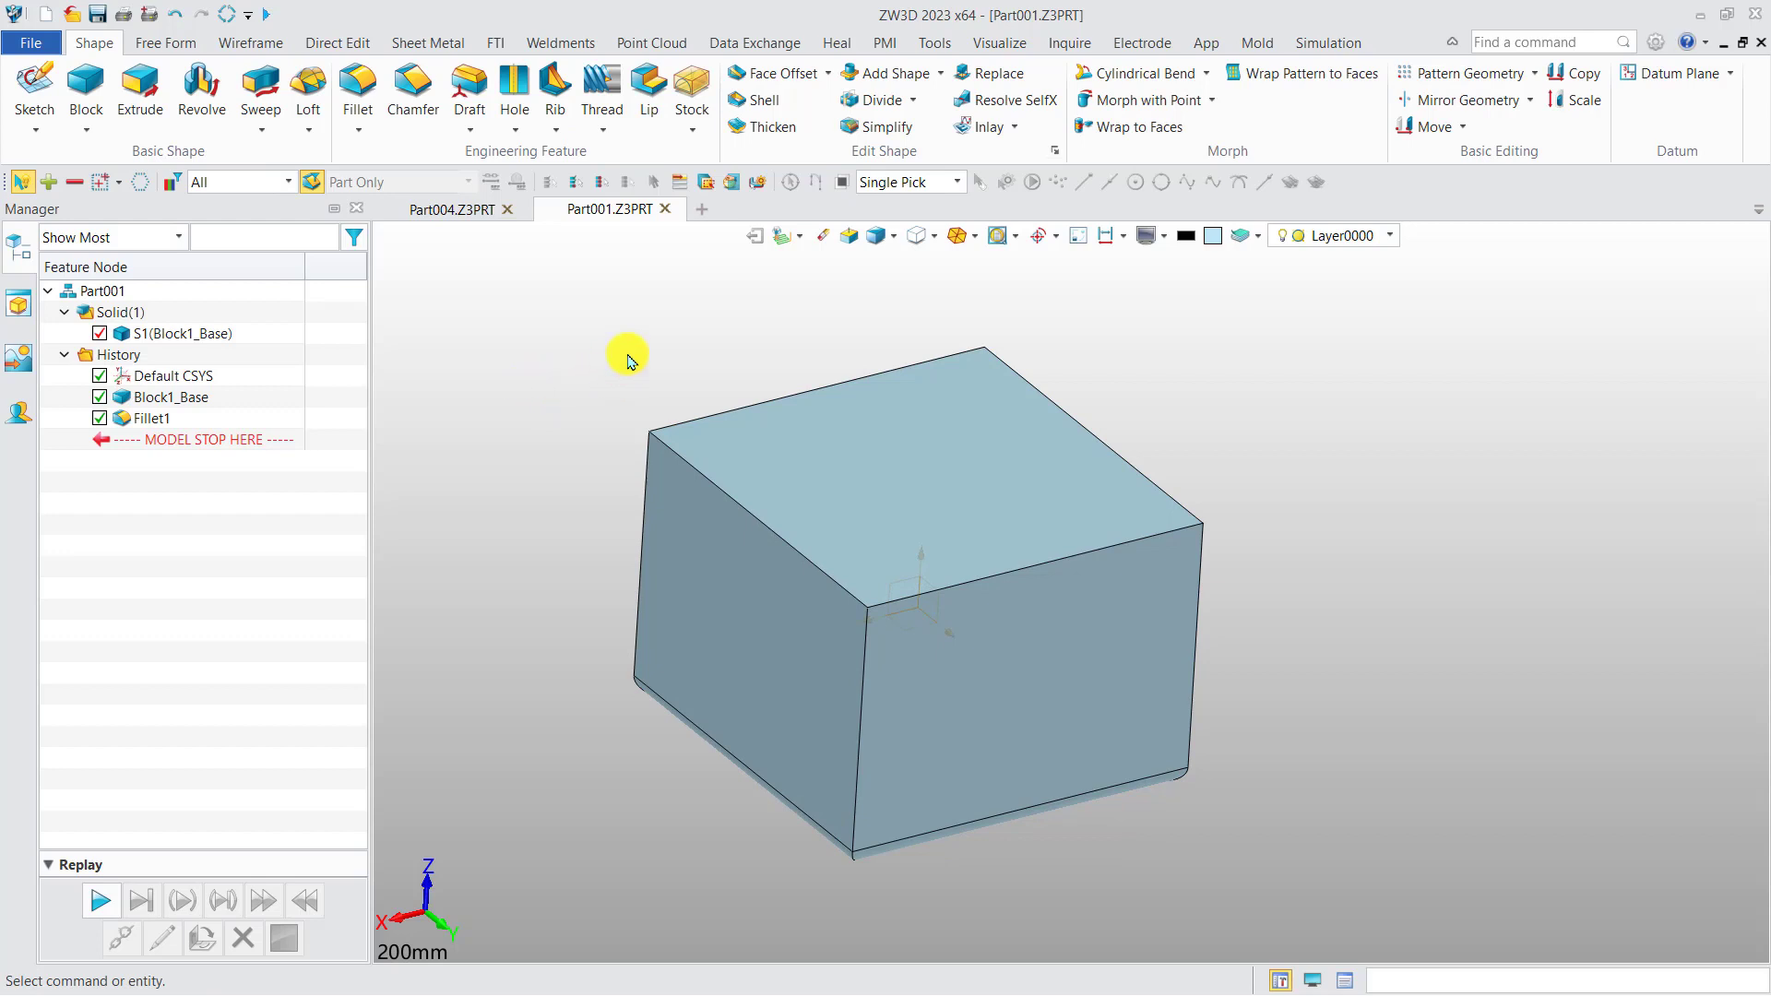
Shell the filleted block with a thickness of -1 mm, leaving its top face open.
{"action": "left_click", "coordinate": [752, 99]}
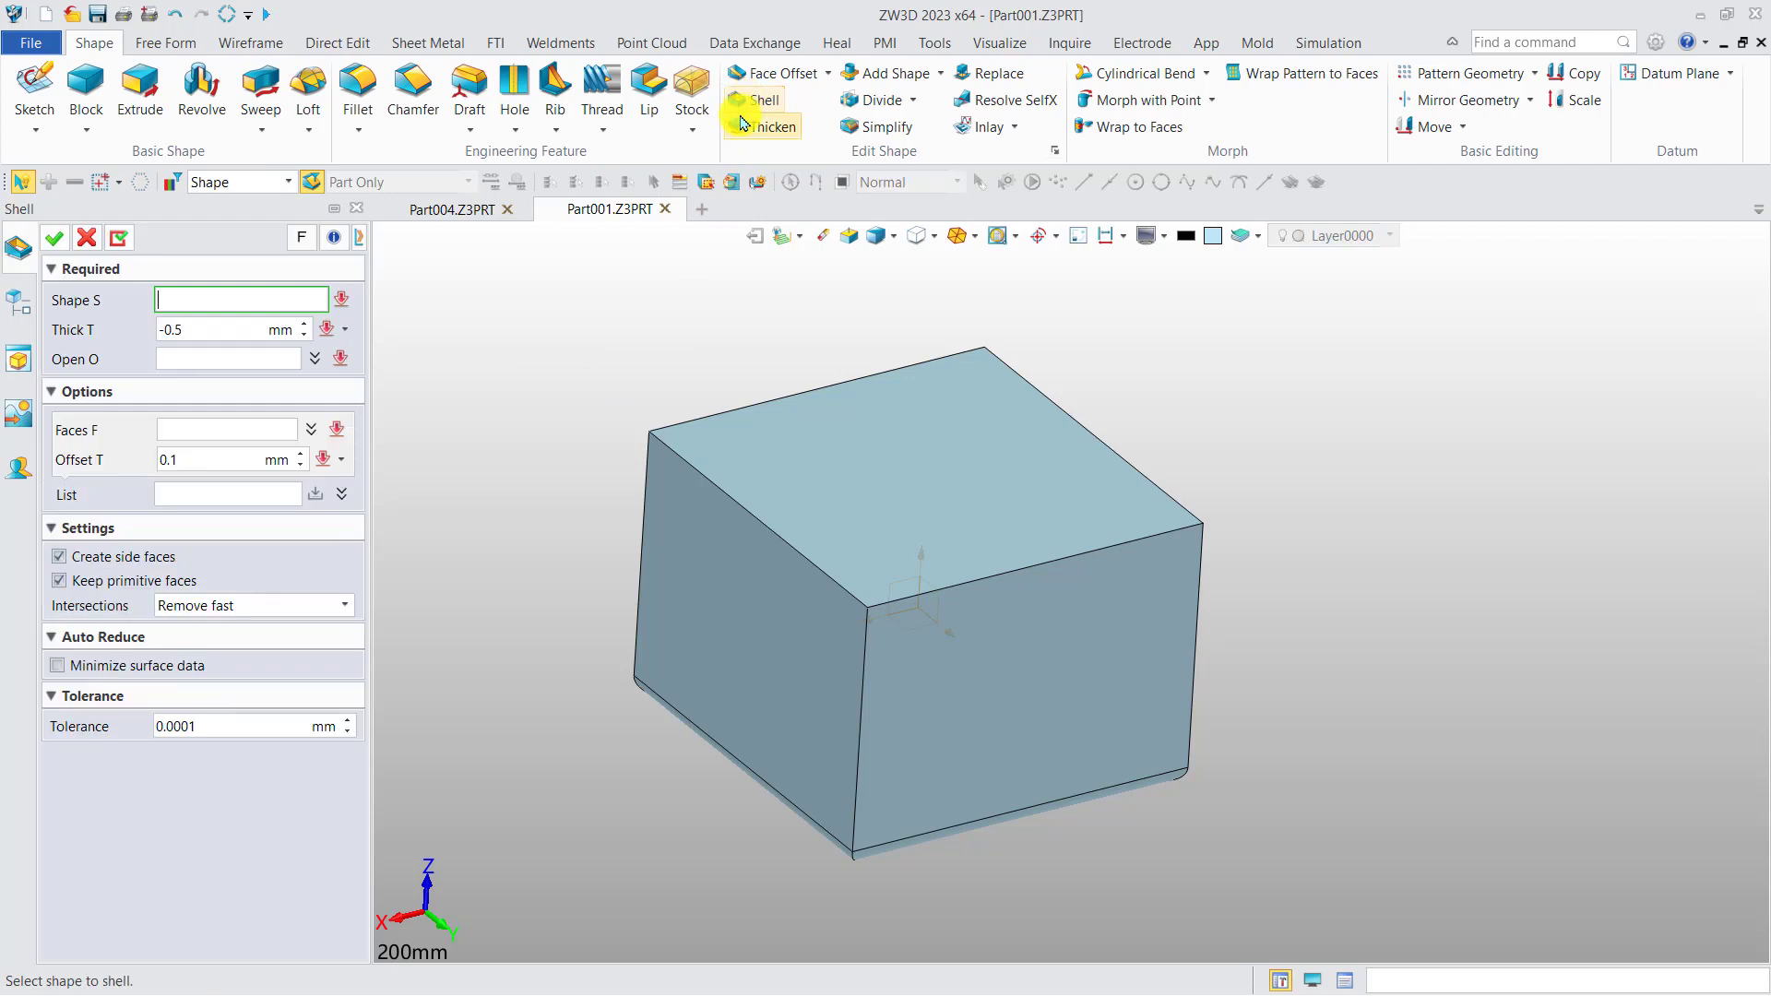
{"action": "left_click", "coordinate": [857, 455]}
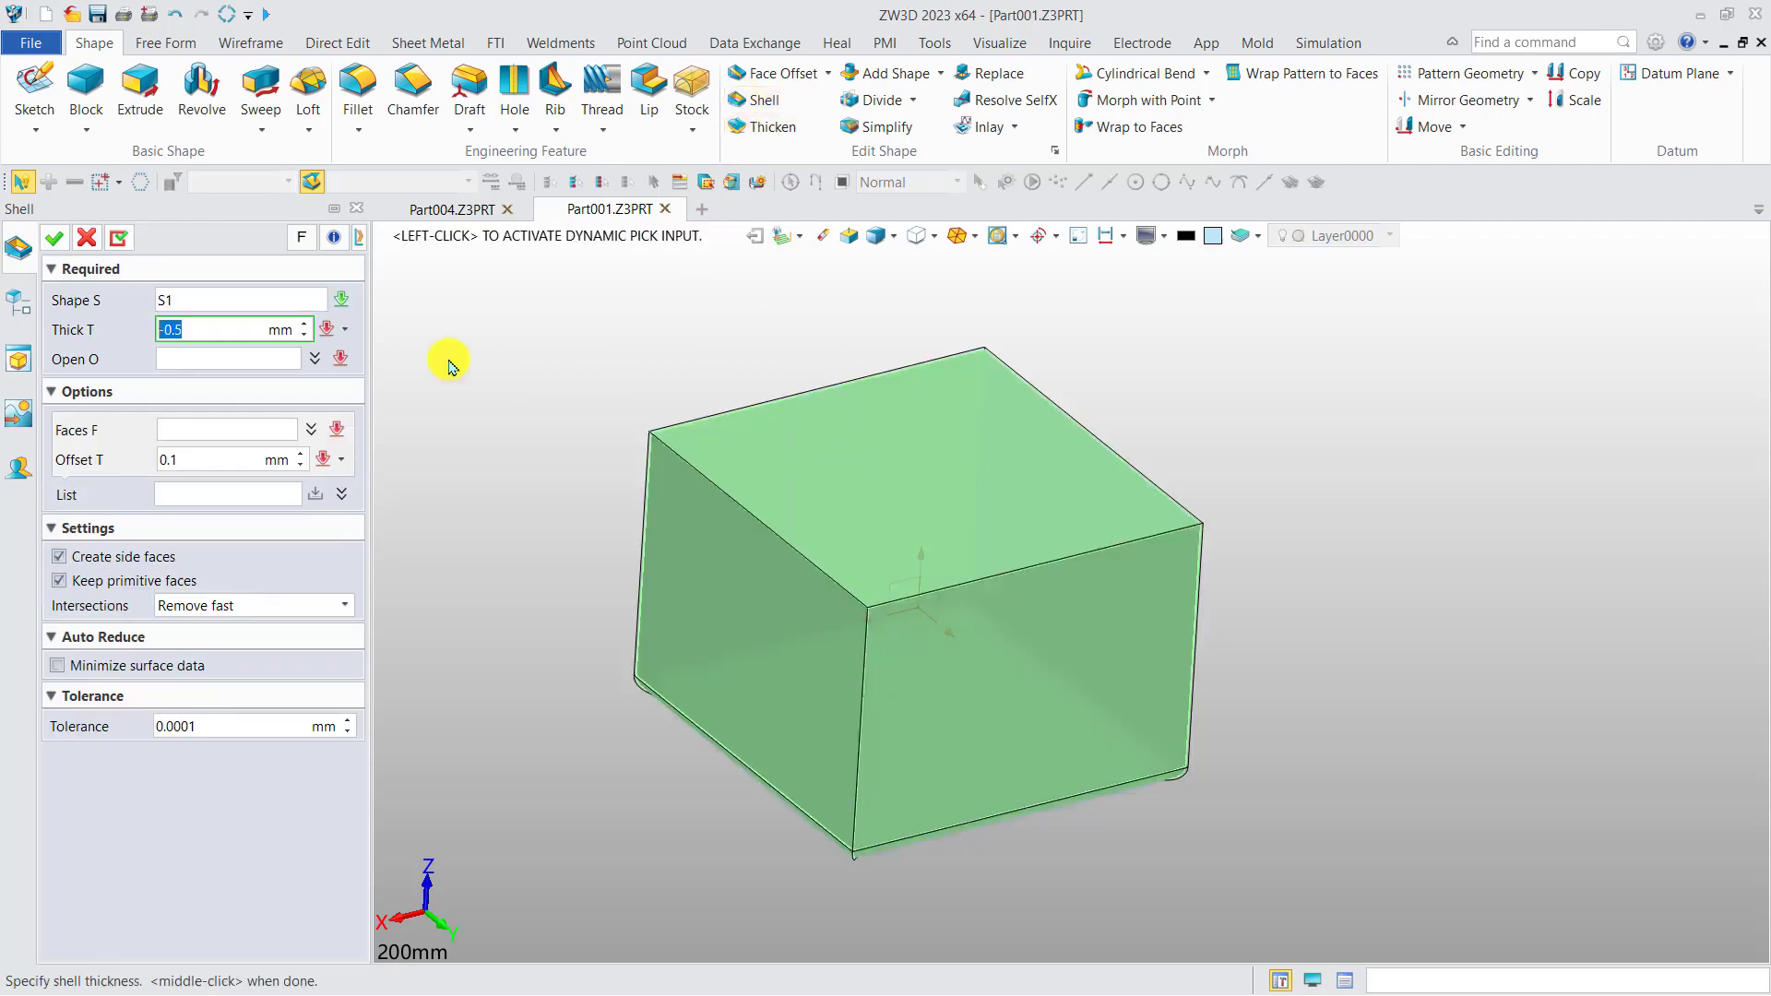
{"action": "type", "text": "1"}
{"action": "left_click", "coordinate": [232, 356]}
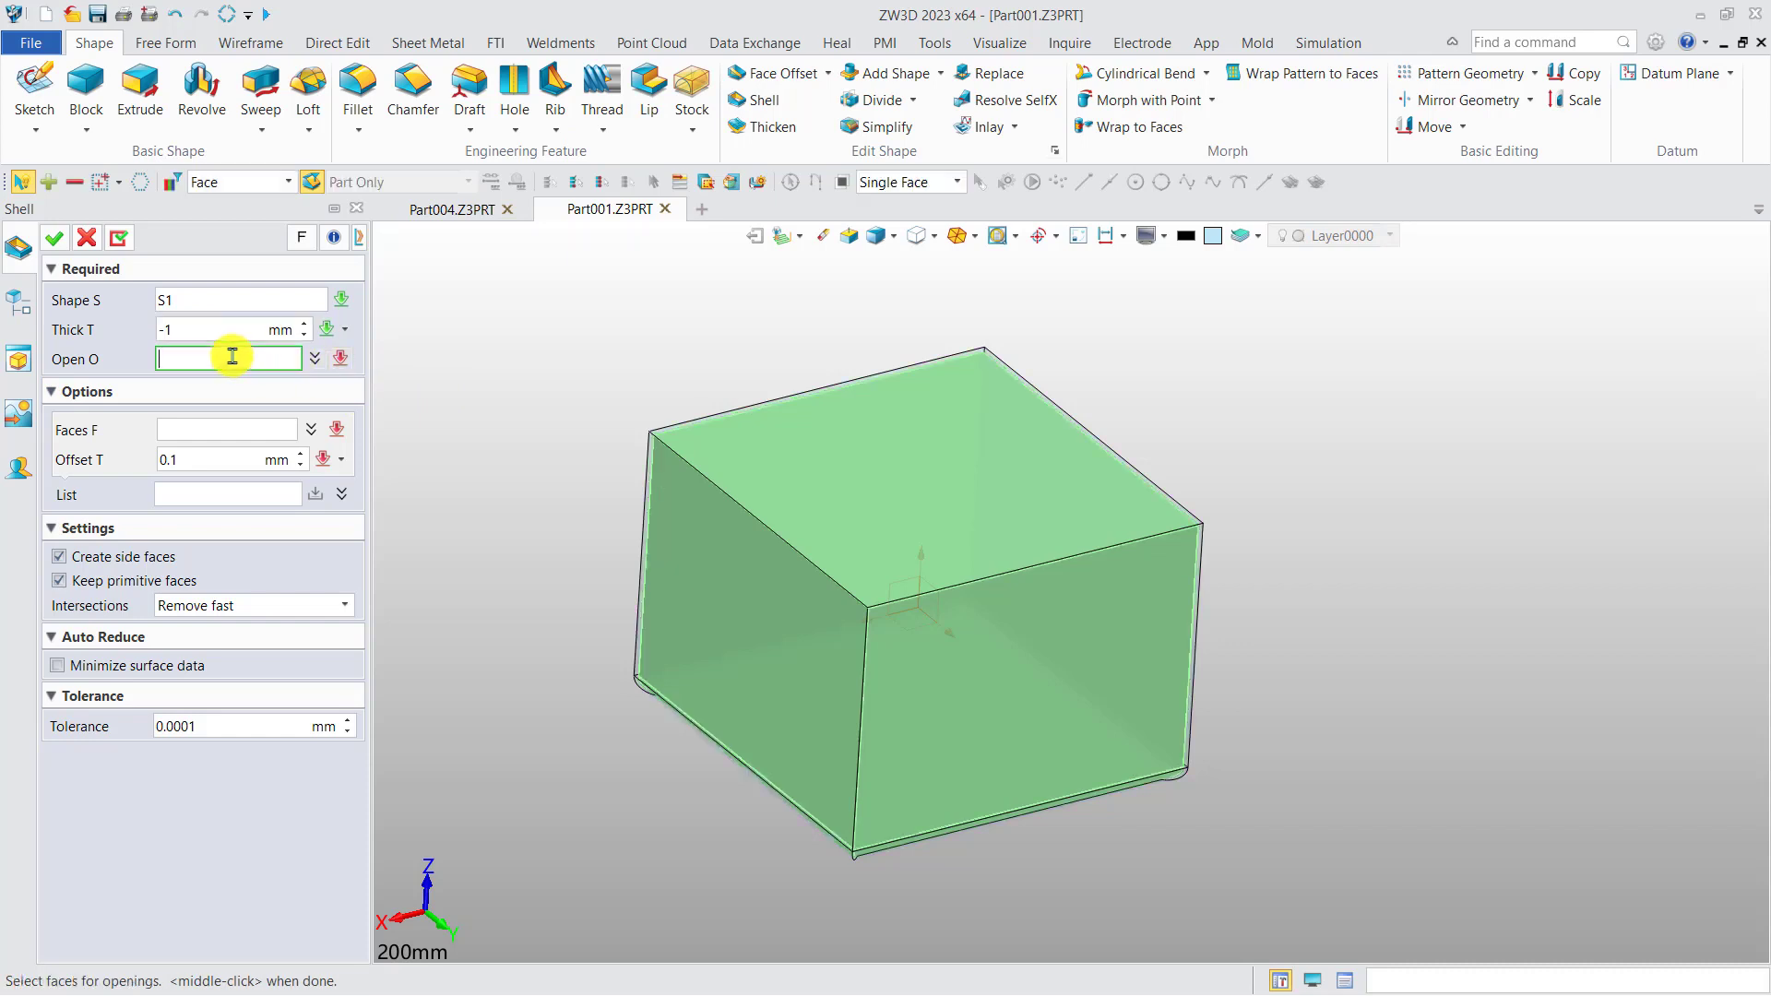
{"action": "left_click", "coordinate": [897, 505]}
{"action": "mouse_move", "coordinate": [801, 439]}
{"action": "right_mouse_down"}
{"action": "mouse_move", "coordinate": [712, 472]}
{"action": "mouse_move", "coordinate": [720, 498]}
{"action": "mouse_move", "coordinate": [800, 435]}
{"action": "right_mouse_up"}
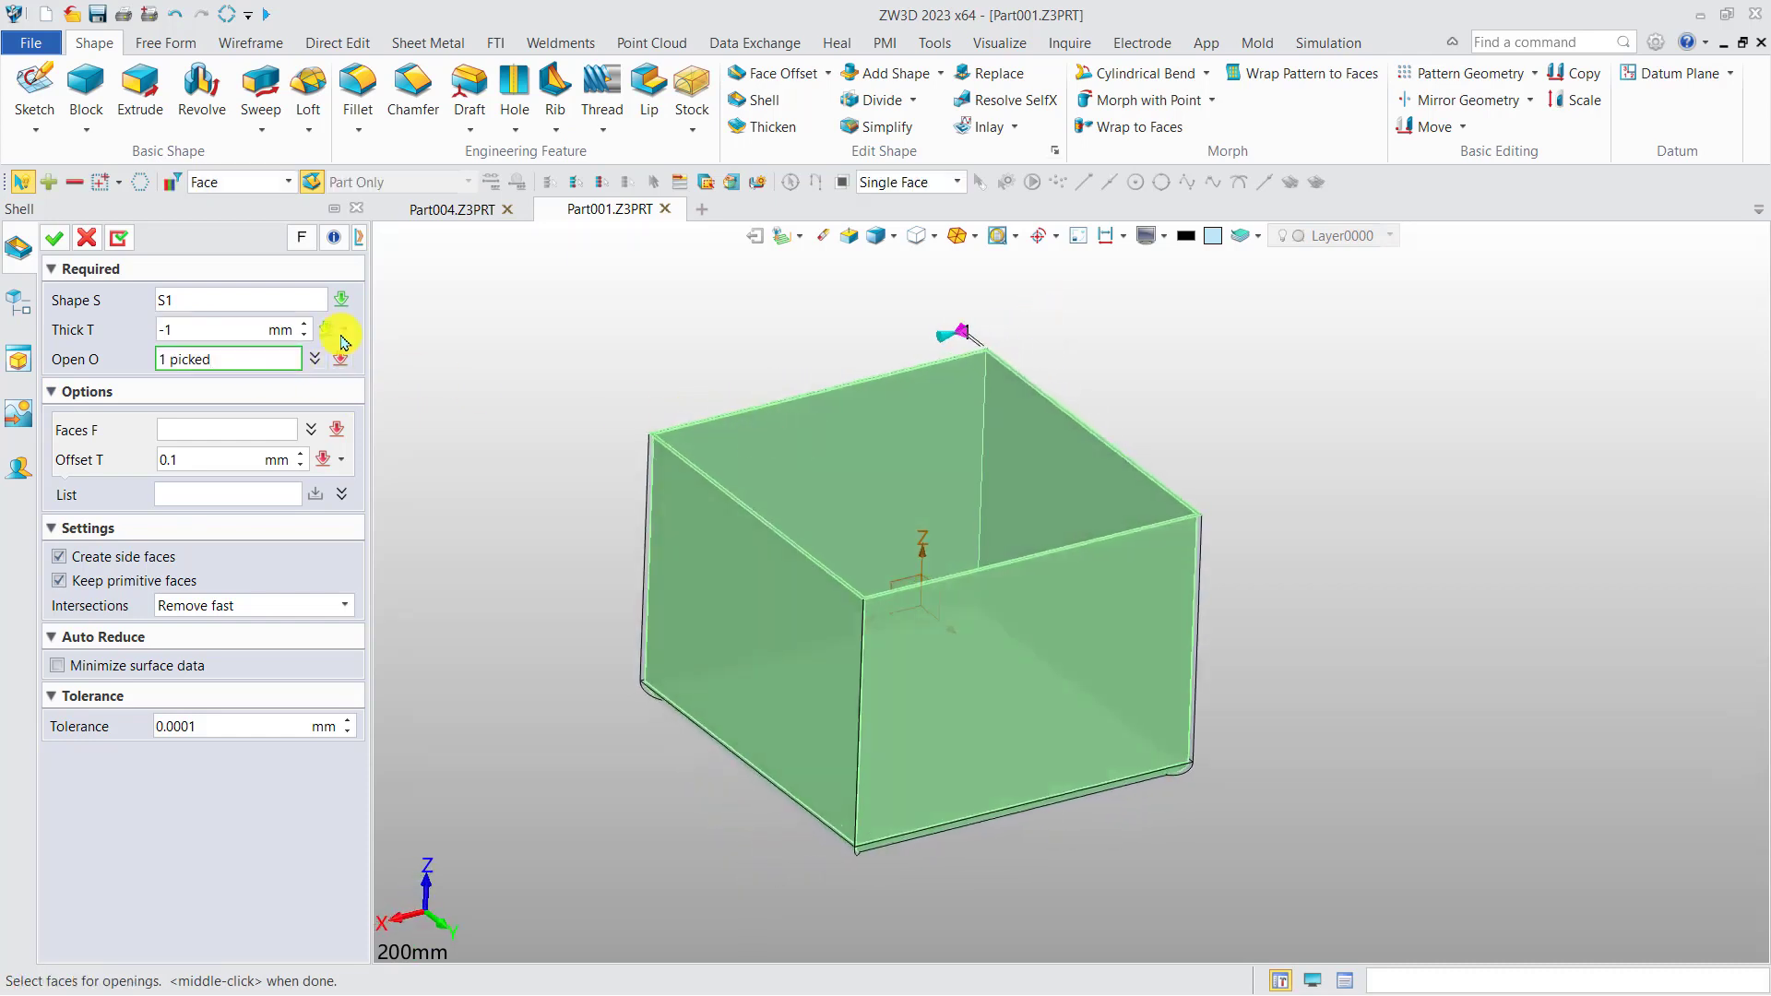
{"action": "left_click", "coordinate": [54, 238]}
Start a sheet metal Rip and select the four vertical corner edges of the open box.
{"action": "mouse_move", "coordinate": [830, 641]}
{"action": "right_mouse_down"}
{"action": "mouse_move", "coordinate": [842, 653]}
{"action": "mouse_move", "coordinate": [858, 621]}
{"action": "right_mouse_up"}
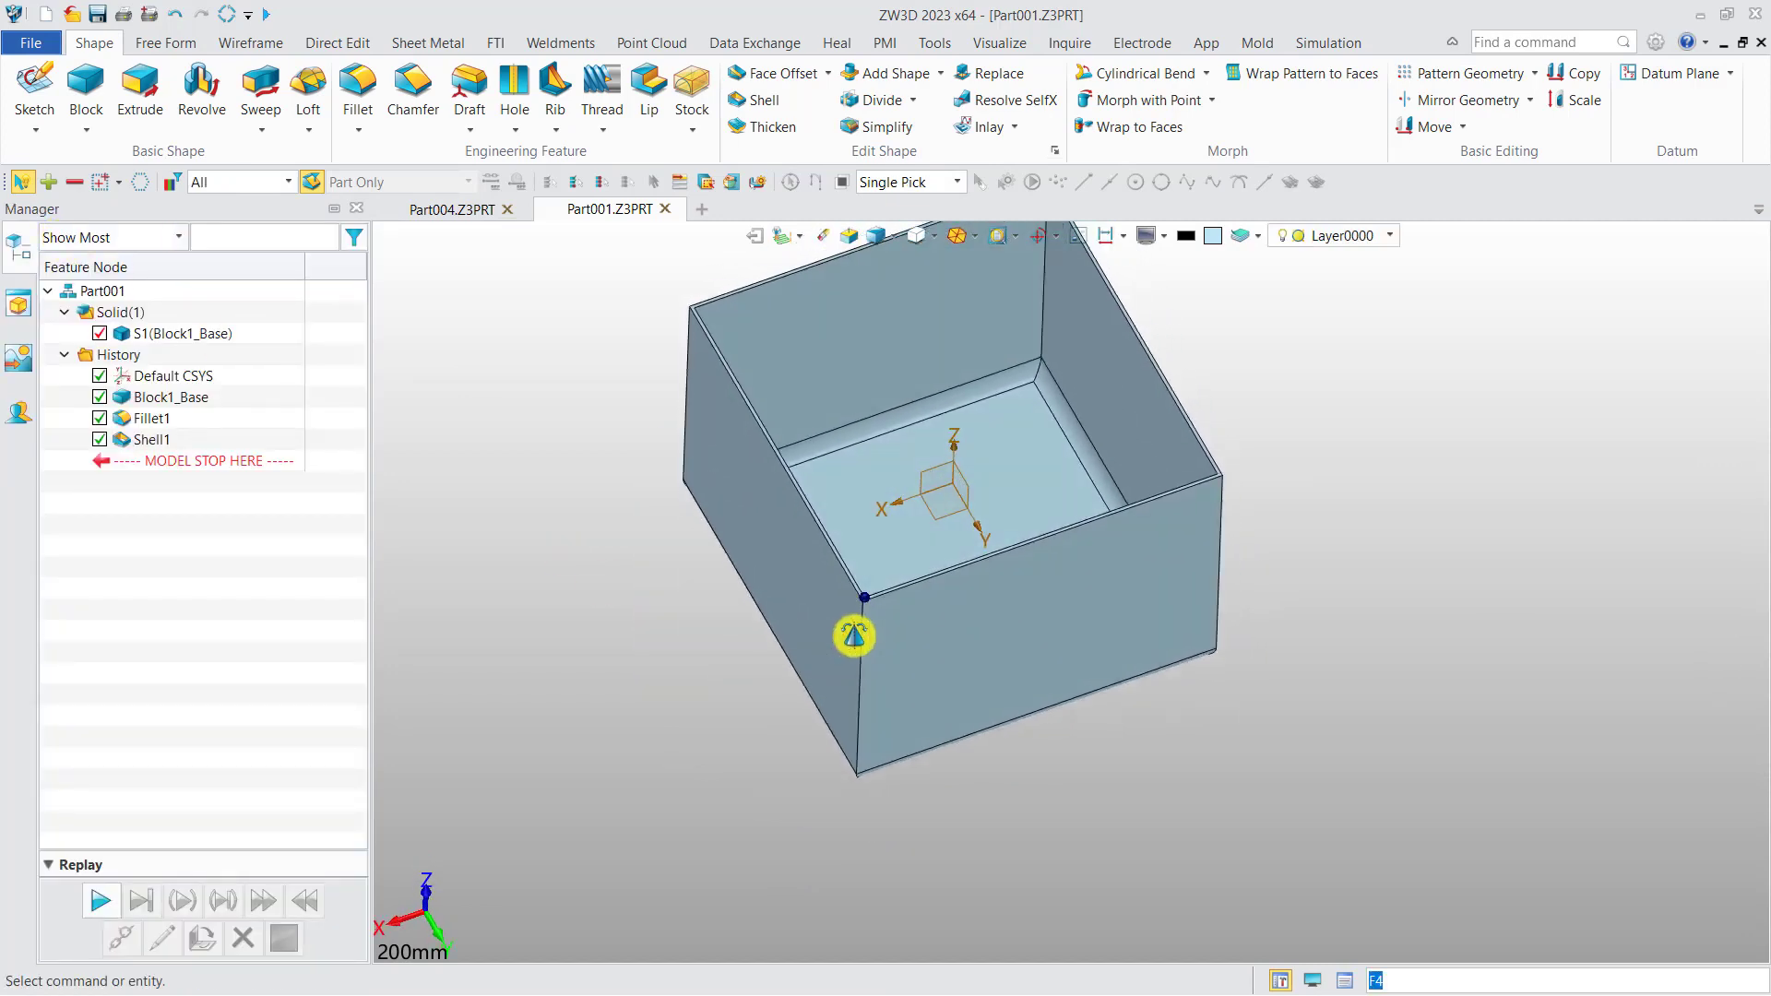
{"action": "scroll", "coordinate": [960, 443], "scroll_direction": "up", "scroll_amount": 2}
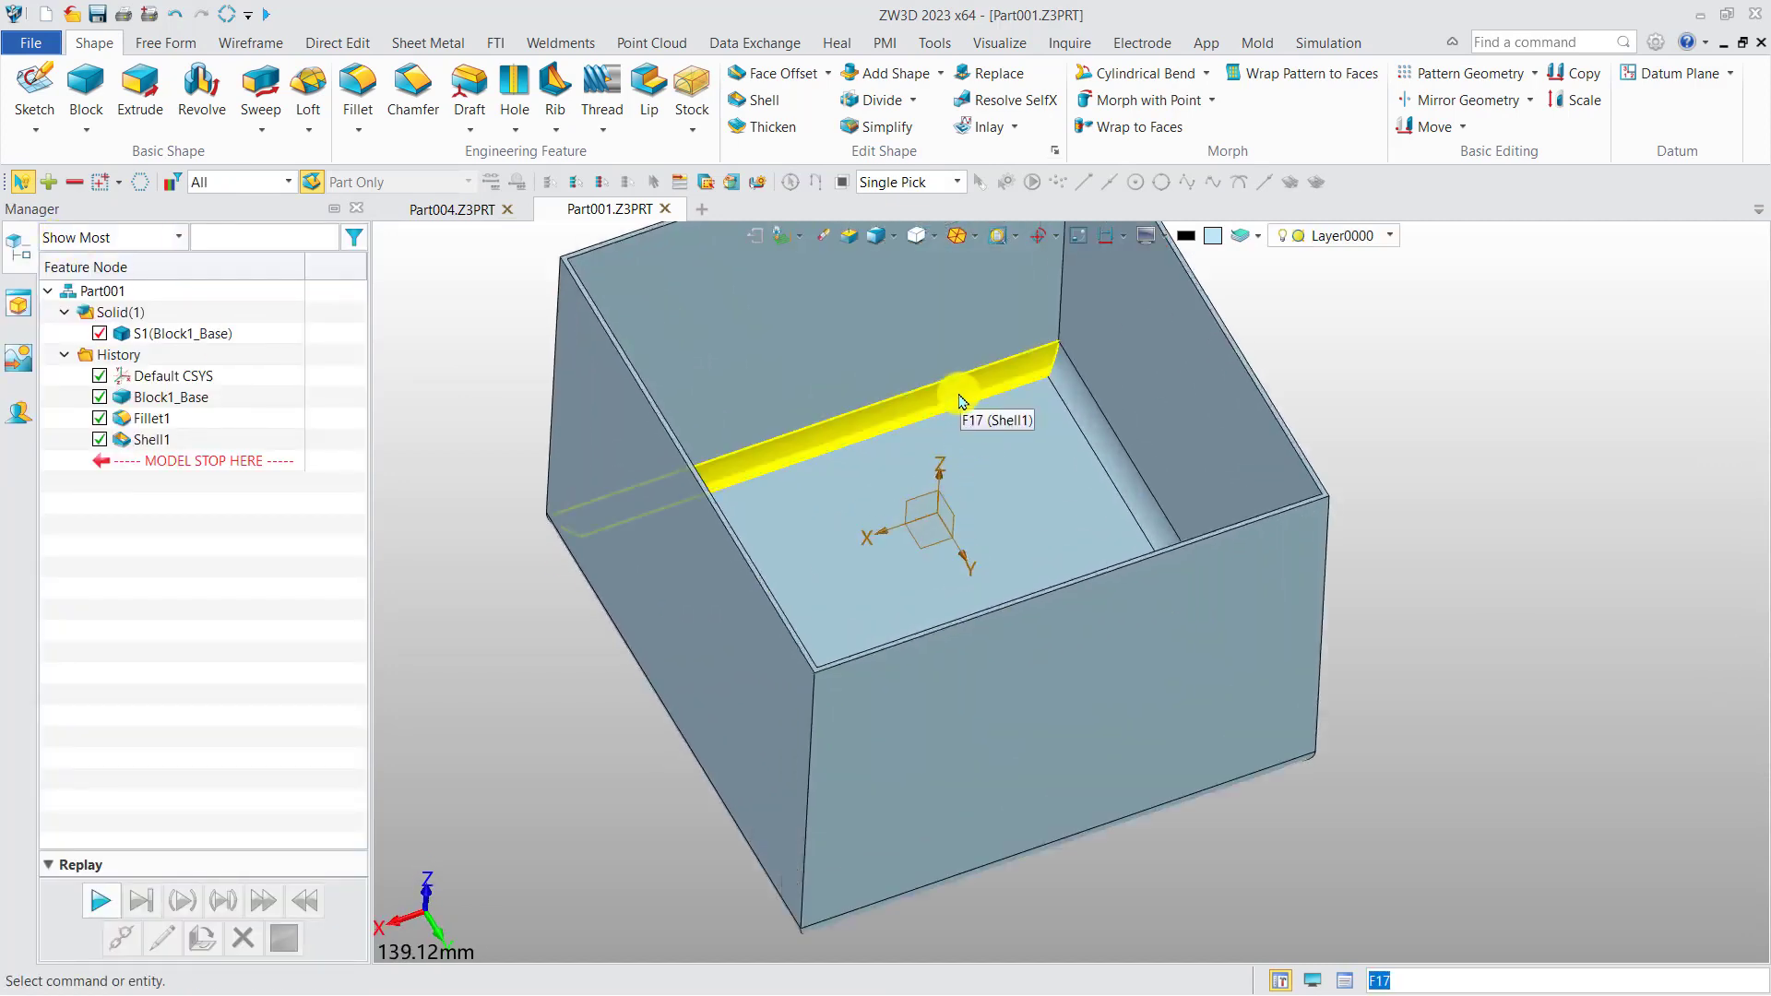
{"action": "right_click_drag", "start_coordinate": [961, 401], "coordinate": [853, 523]}
{"action": "scroll", "coordinate": [862, 483], "scroll_direction": "up", "scroll_amount": 2}
{"action": "scroll", "coordinate": [784, 395], "scroll_direction": "up", "scroll_amount": 2}
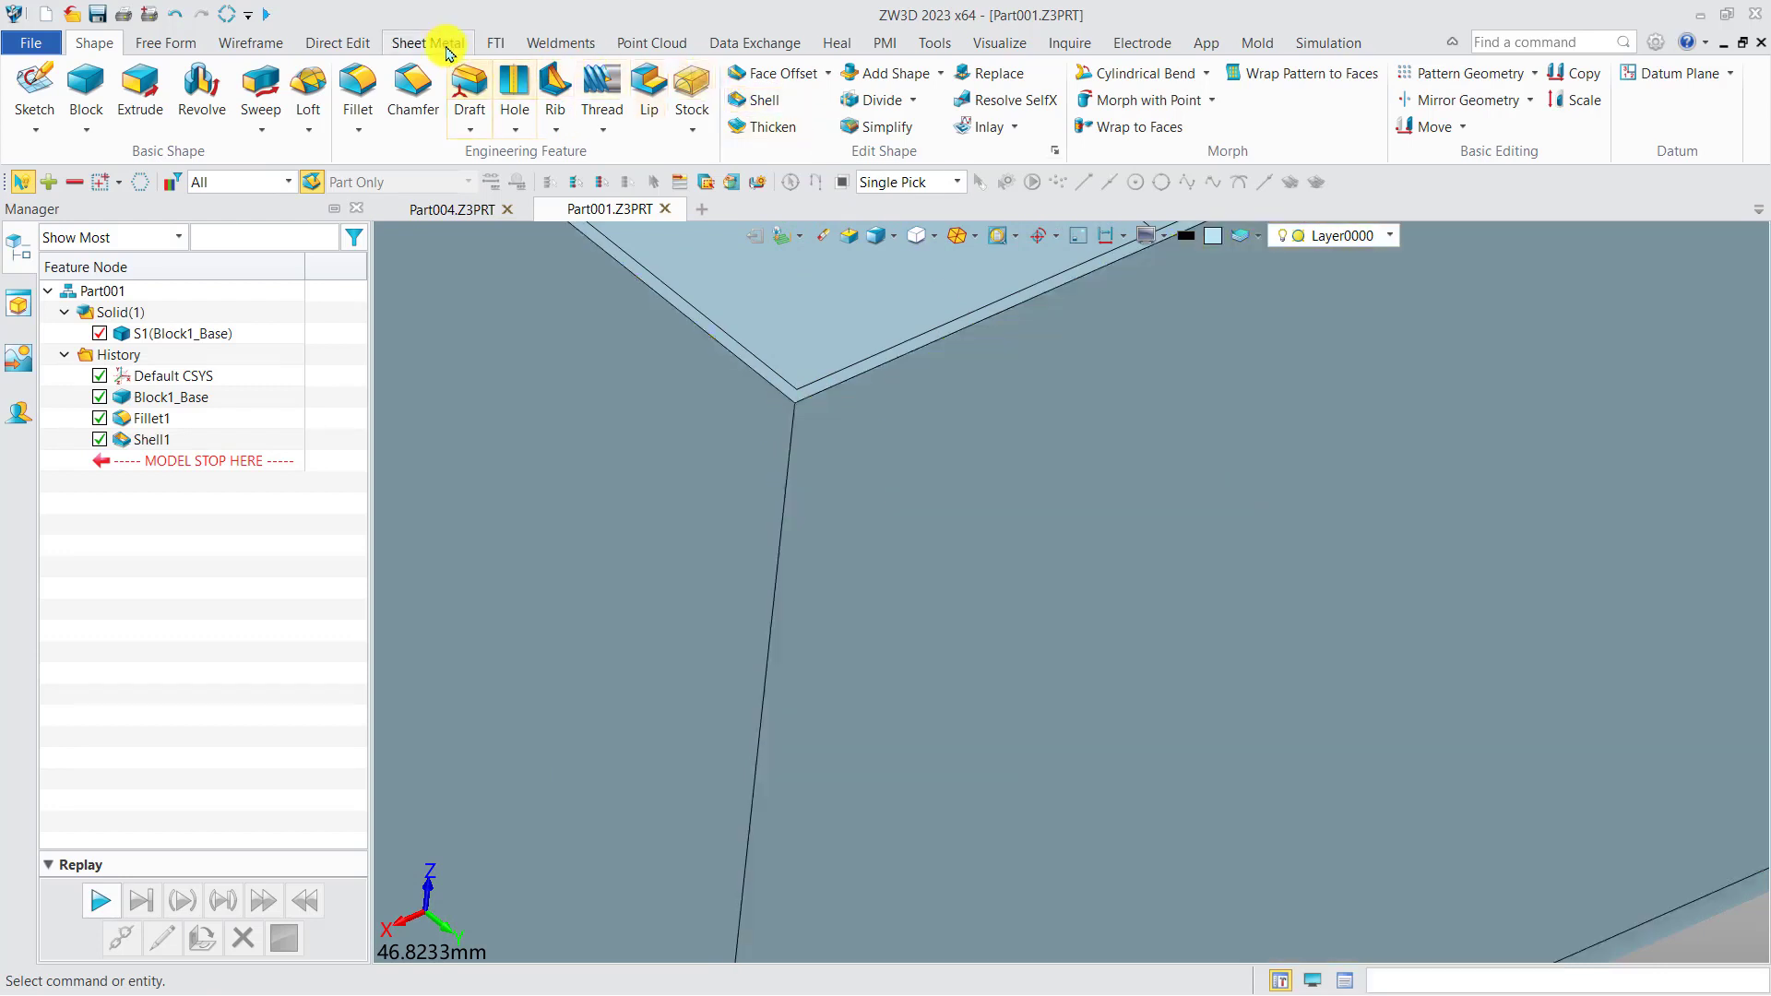
{"action": "left_click", "coordinate": [434, 42]}
{"action": "left_click", "coordinate": [1329, 74]}
{"action": "scroll", "coordinate": [1245, 360], "scroll_direction": "down", "scroll_amount": 3}
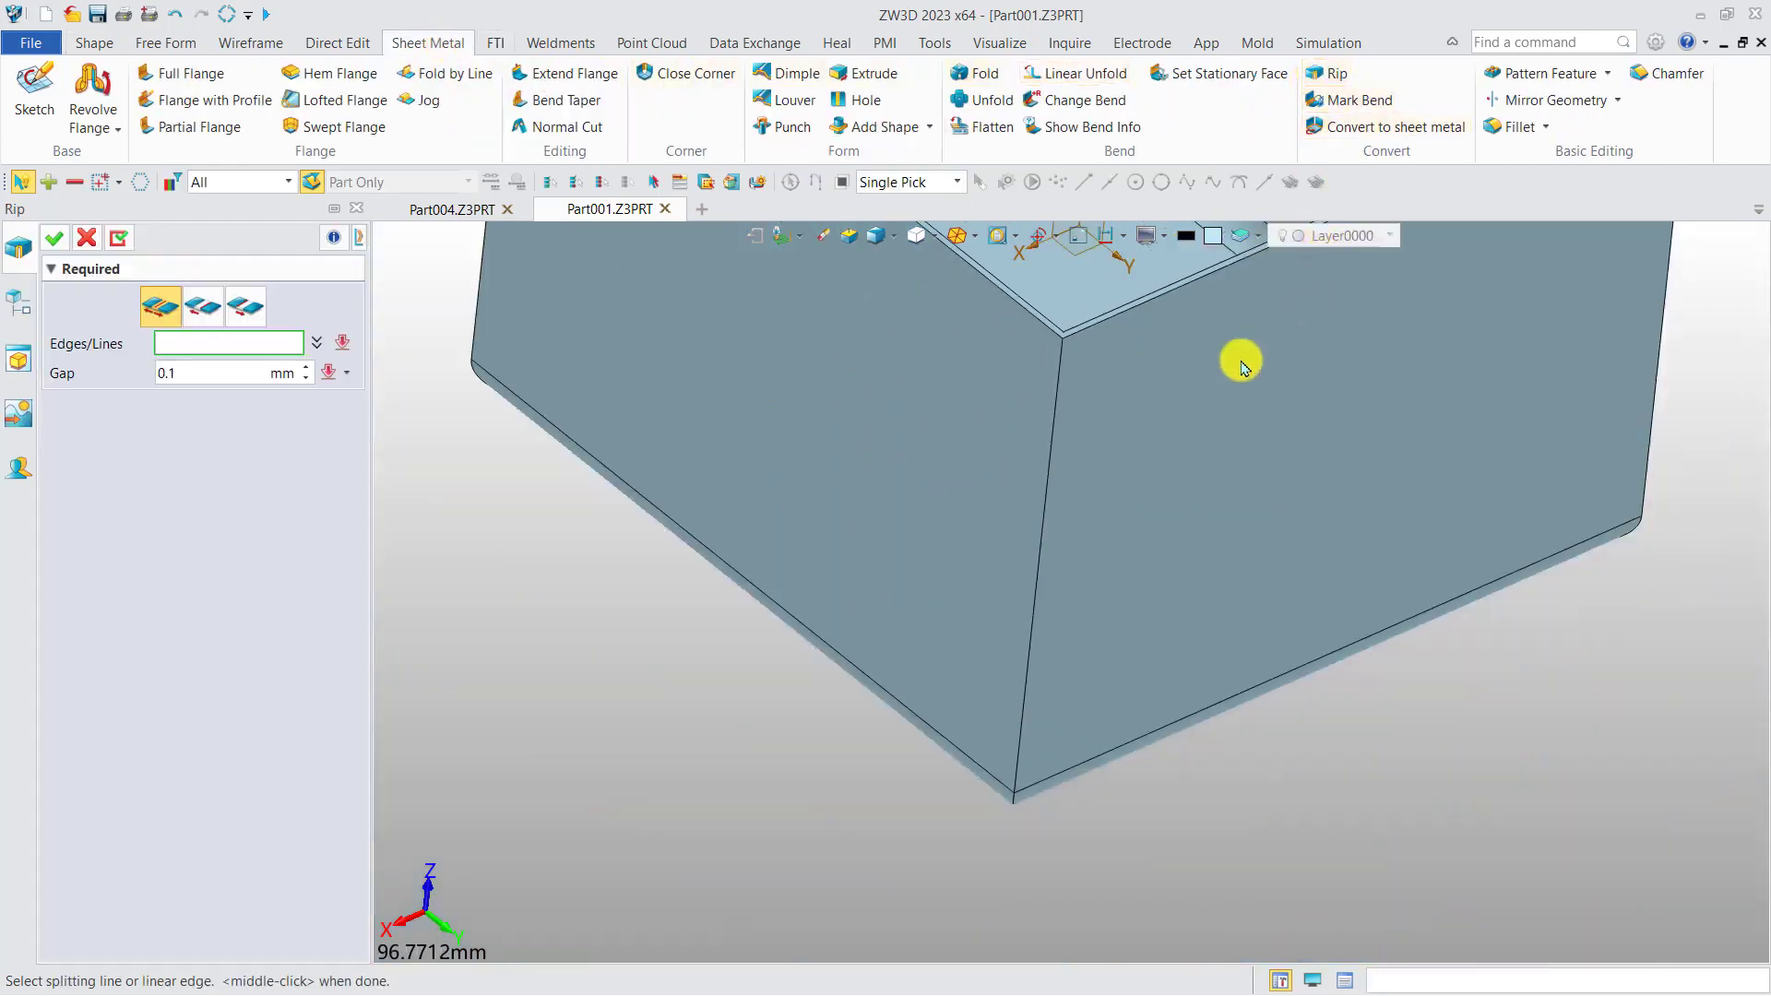
{"action": "left_click", "coordinate": [1048, 482]}
{"action": "left_click", "coordinate": [1048, 482]}
{"action": "scroll", "coordinate": [938, 673], "scroll_direction": "up", "scroll_amount": 3}
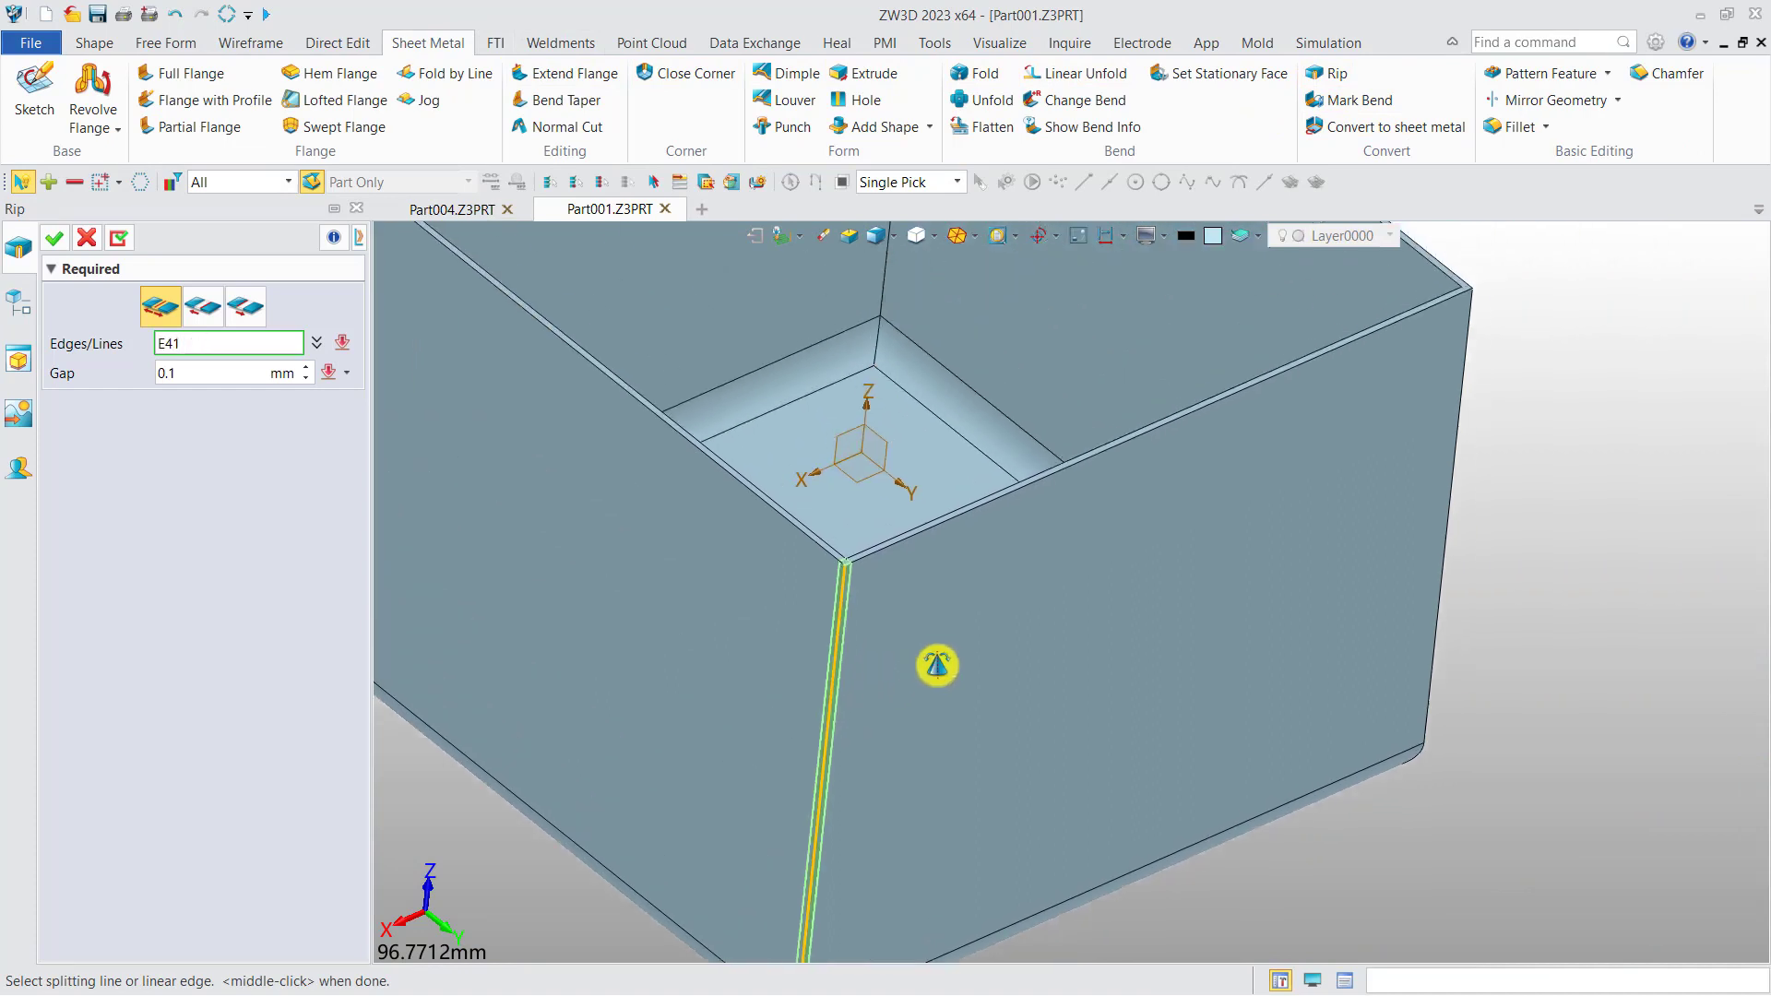
{"action": "left_click", "coordinate": [1452, 375]}
{"action": "middle_click_drag", "start_coordinate": [971, 530], "coordinate": [1308, 780]}
{"action": "left_click", "coordinate": [610, 449]}
{"action": "middle_click_drag", "start_coordinate": [1144, 352], "coordinate": [1087, 618]}
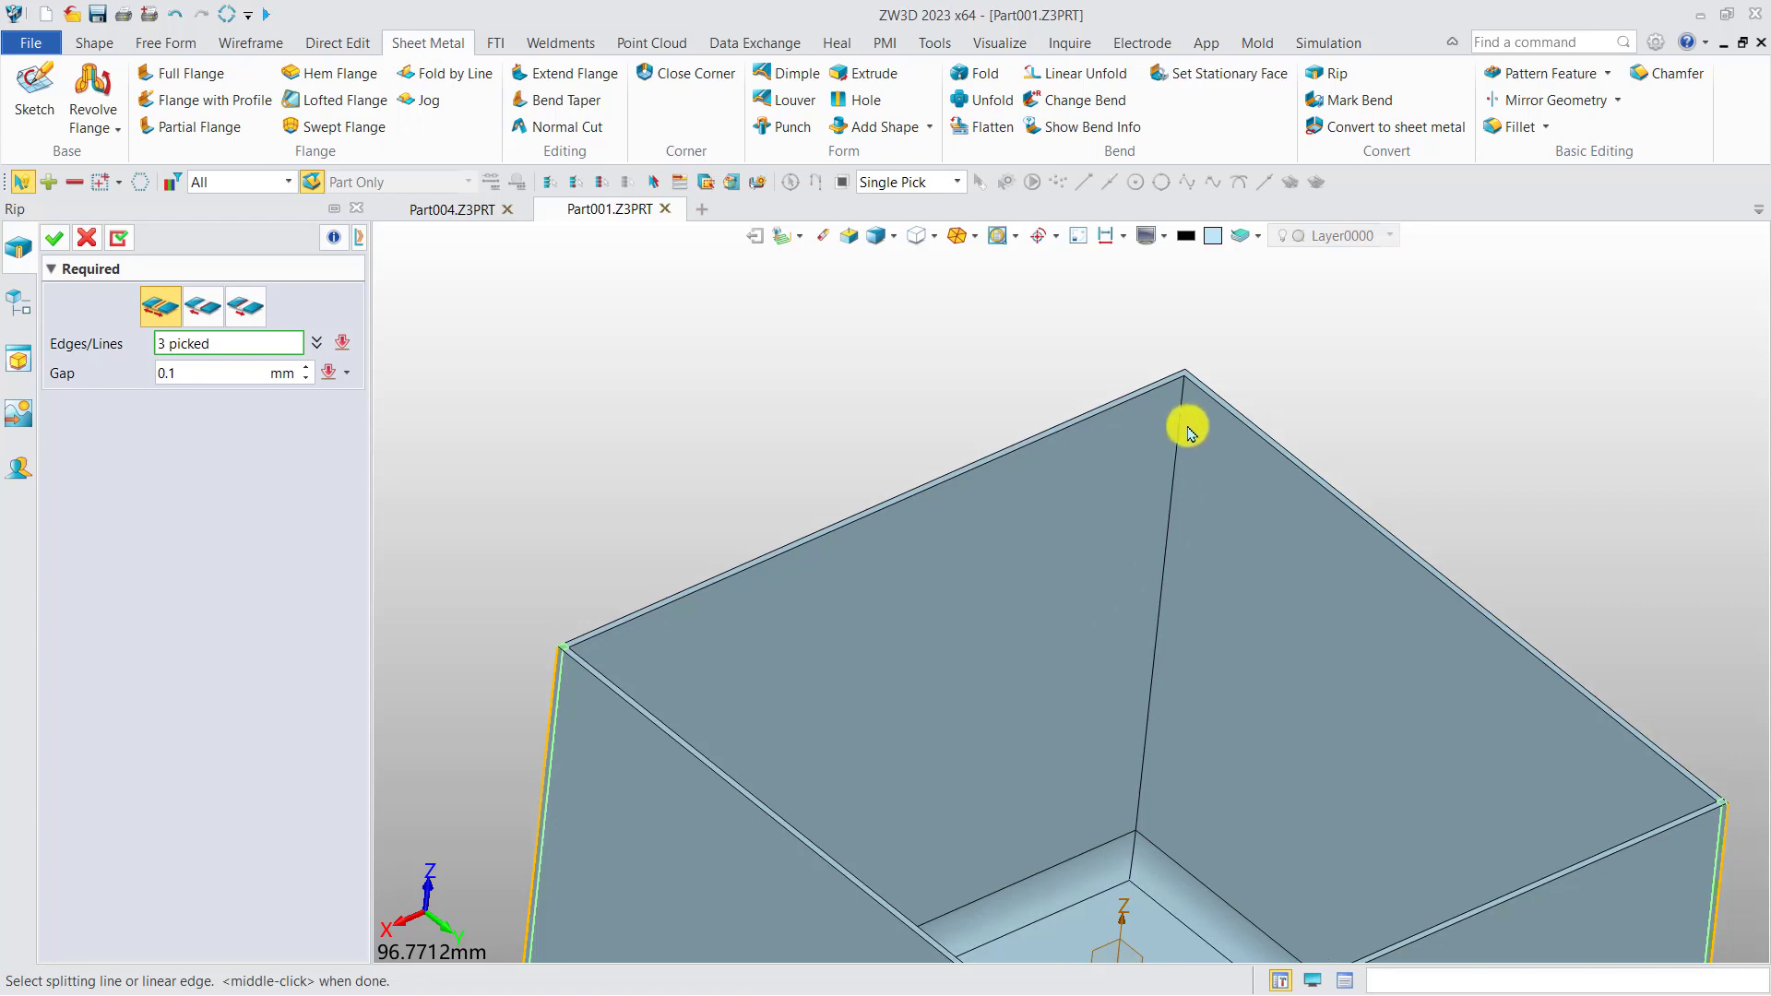
{"action": "left_click", "coordinate": [1178, 424]}
Set the rip gap to 0.2 mm and apply the rip to the box corners.
{"action": "scroll", "coordinate": [1177, 377], "scroll_direction": "up", "scroll_amount": 4}
{"action": "scroll", "coordinate": [1188, 360], "scroll_direction": "up", "scroll_amount": 4}
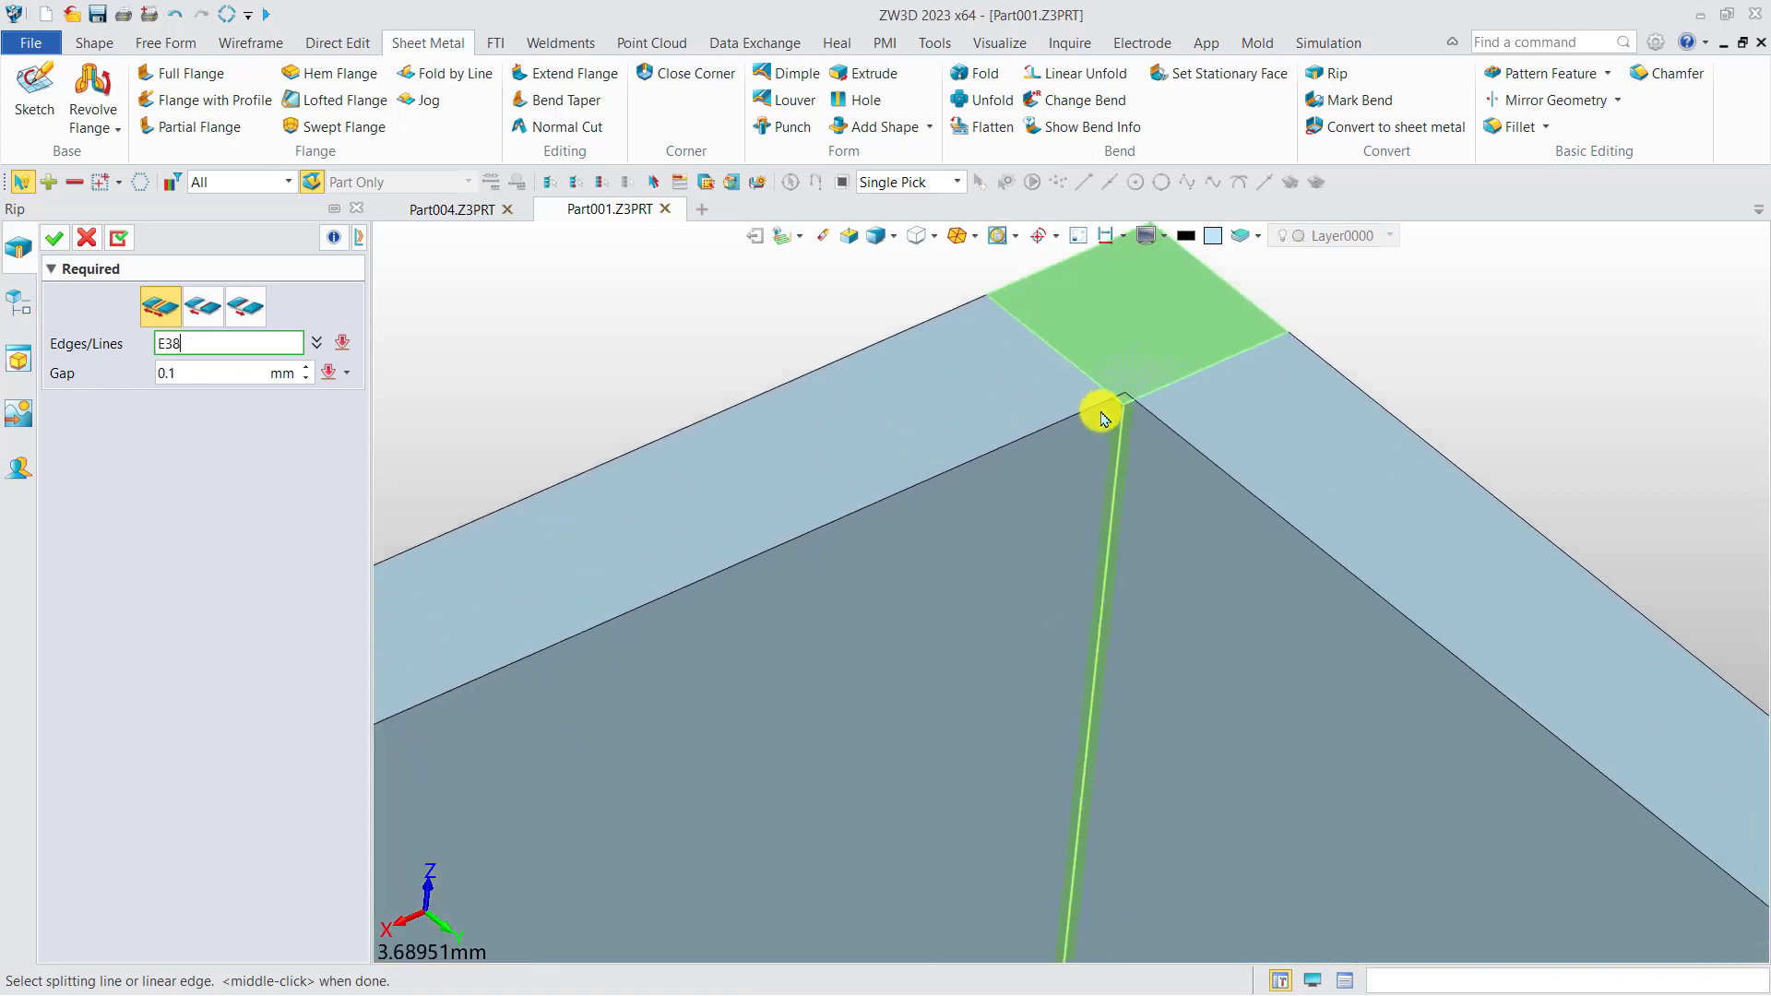
{"action": "left_click", "coordinate": [214, 373]}
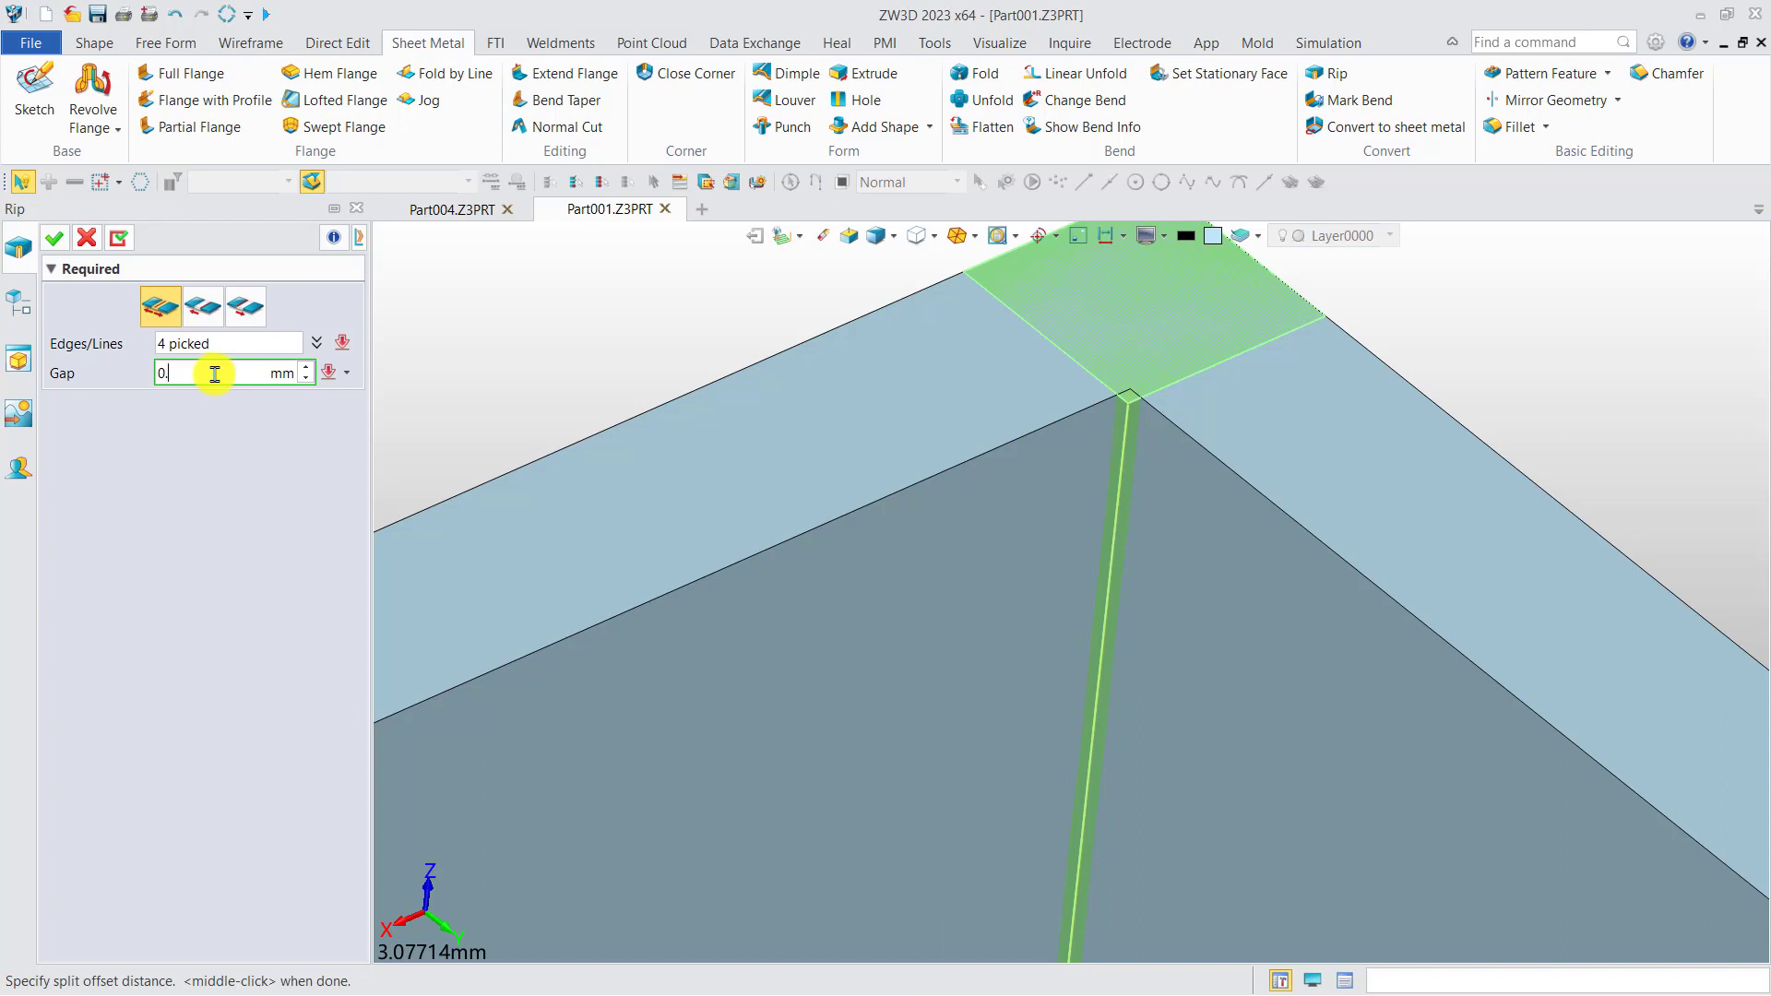
{"action": "scroll", "coordinate": [637, 350], "scroll_direction": "down", "scroll_amount": 3}
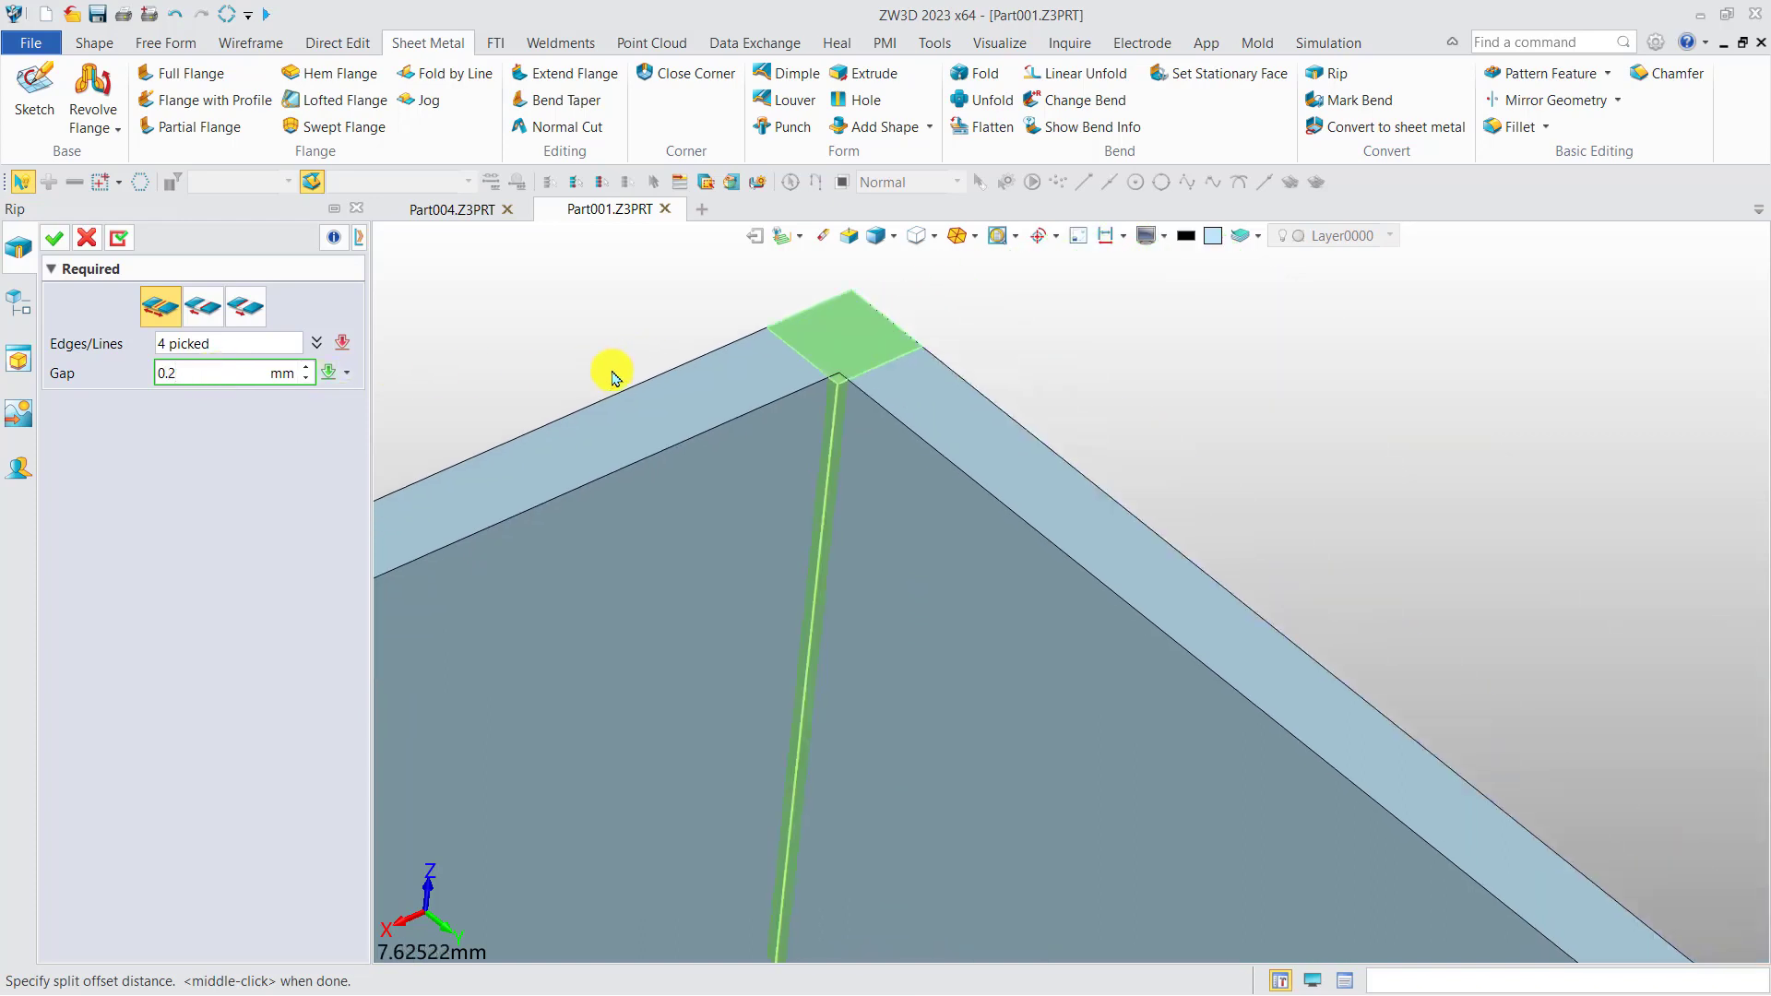
{"action": "scroll", "coordinate": [892, 665], "scroll_direction": "down", "scroll_amount": 10}
{"action": "middle_click_drag", "start_coordinate": [928, 636], "coordinate": [938, 478]}
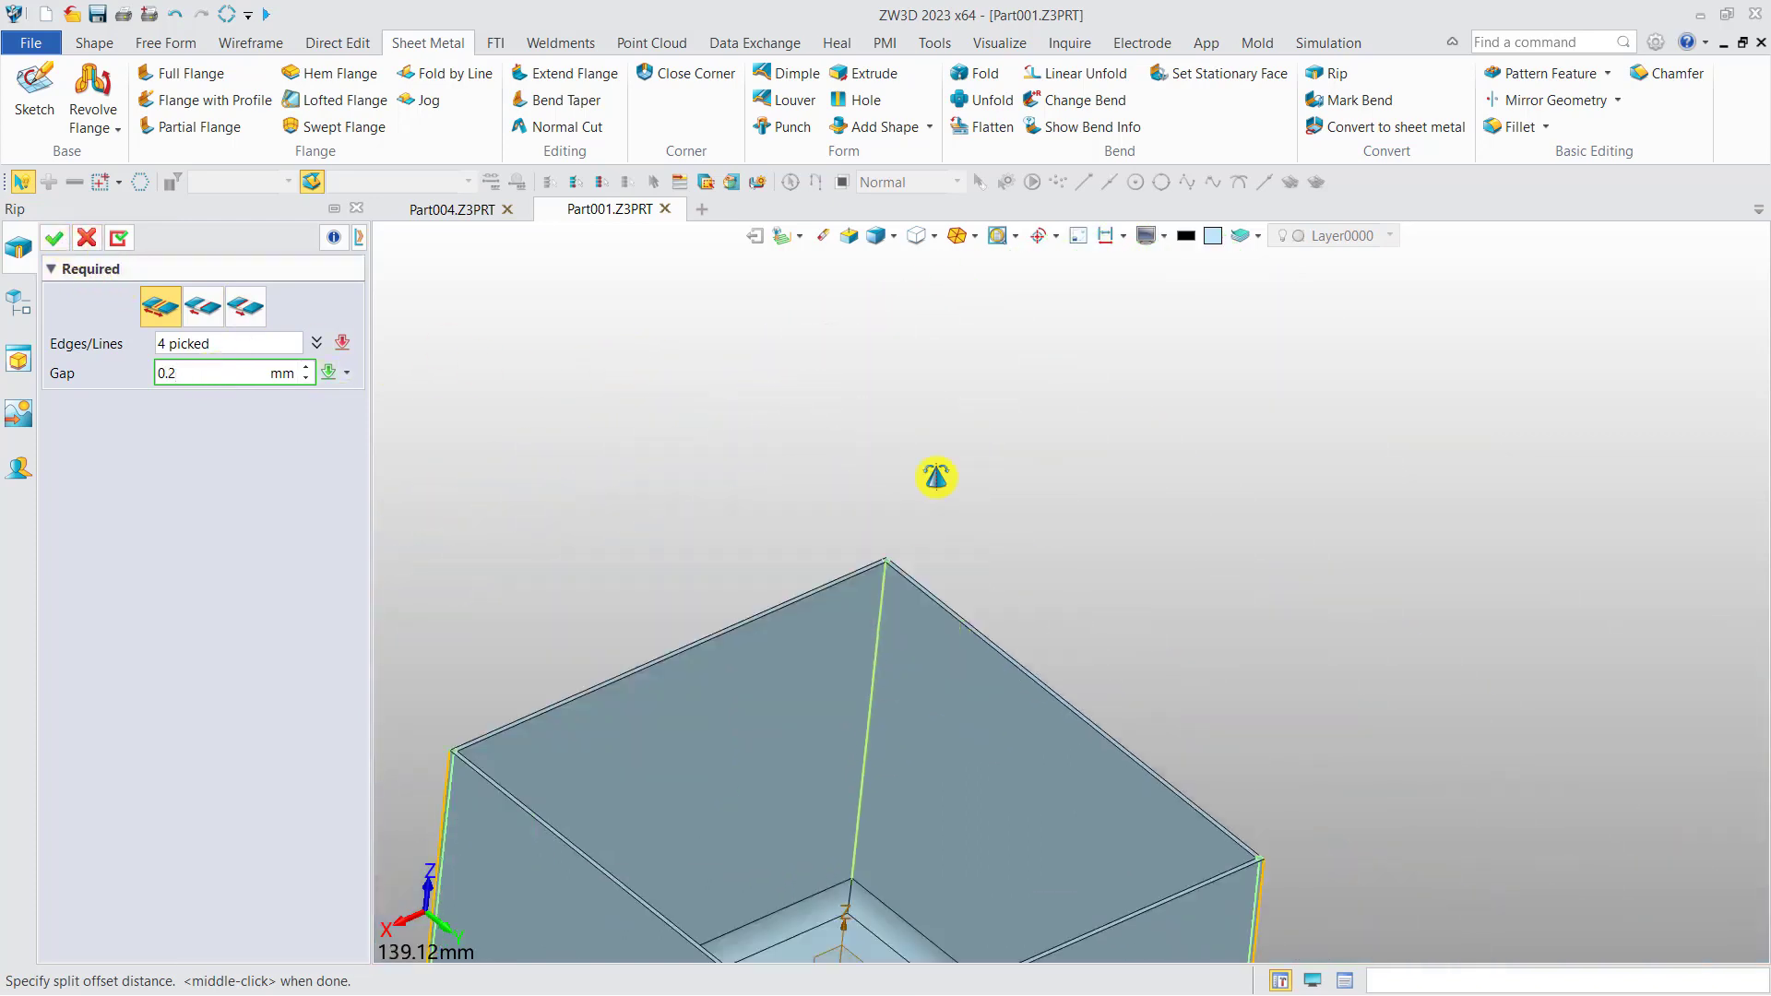
{"action": "middle_click_drag", "start_coordinate": [908, 803], "coordinate": [961, 521]}
{"action": "middle_click_drag", "start_coordinate": [977, 709], "coordinate": [984, 493]}
{"action": "scroll", "coordinate": [838, 899], "scroll_direction": "up", "scroll_amount": 5}
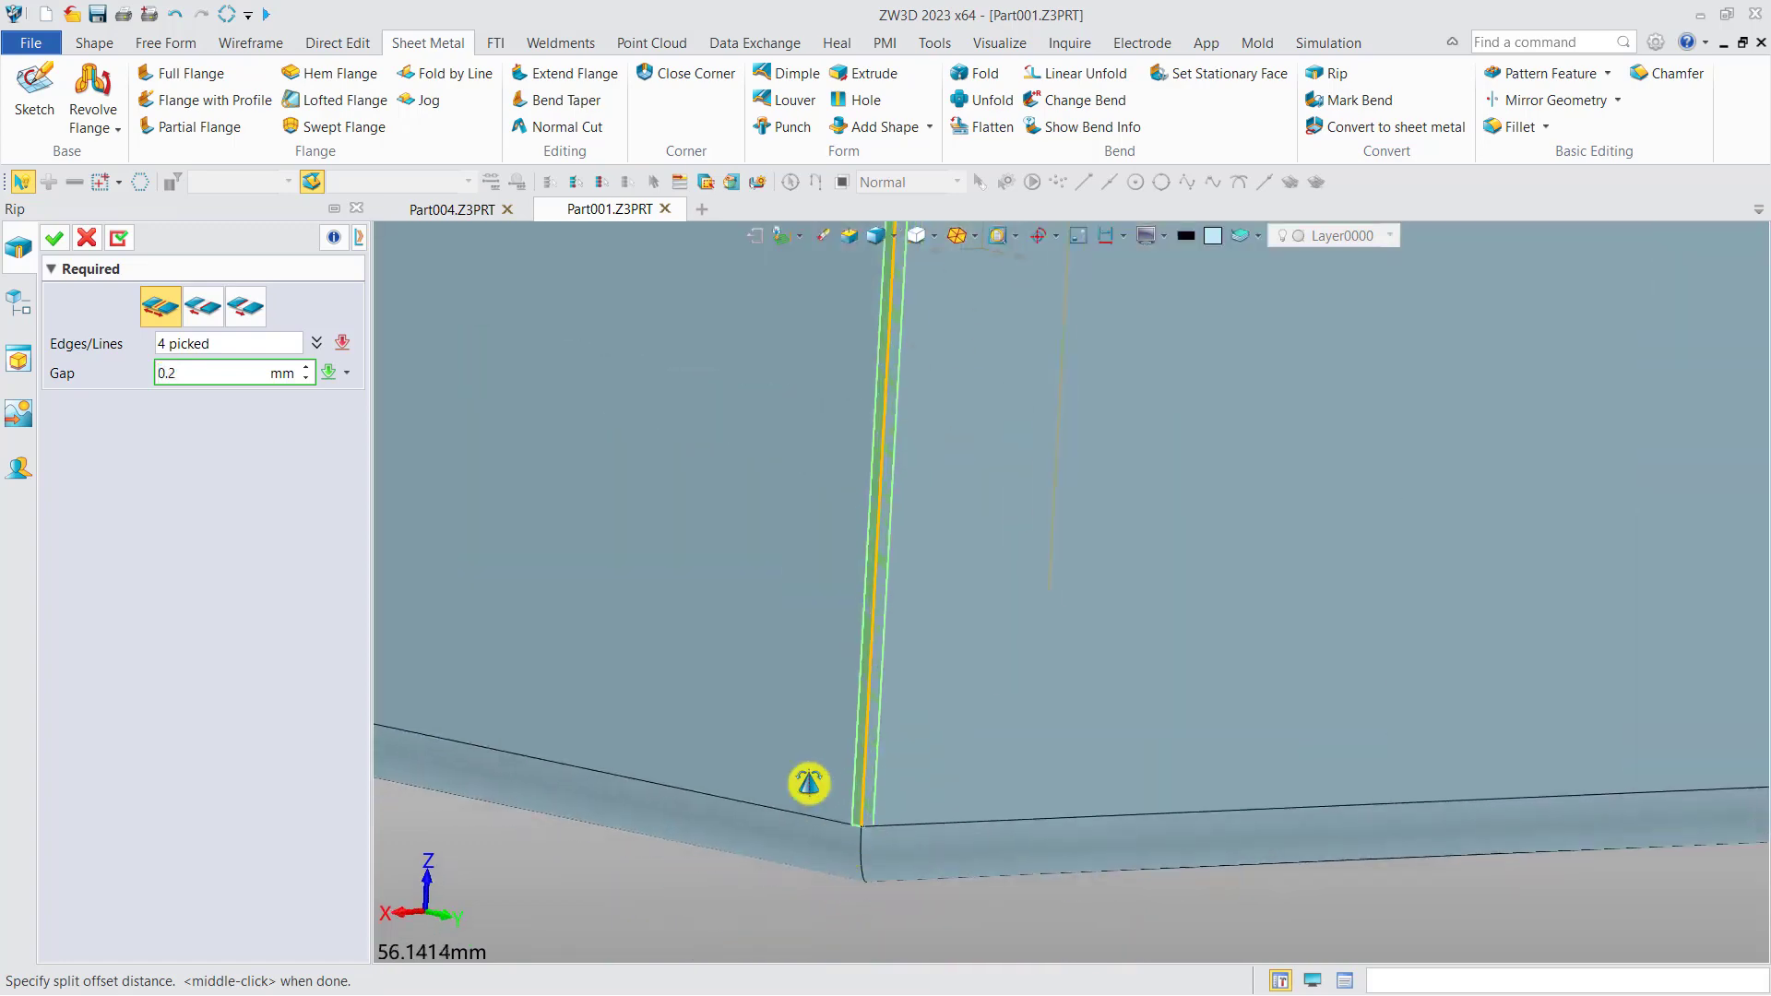
{"action": "left_click", "coordinate": [64, 235]}
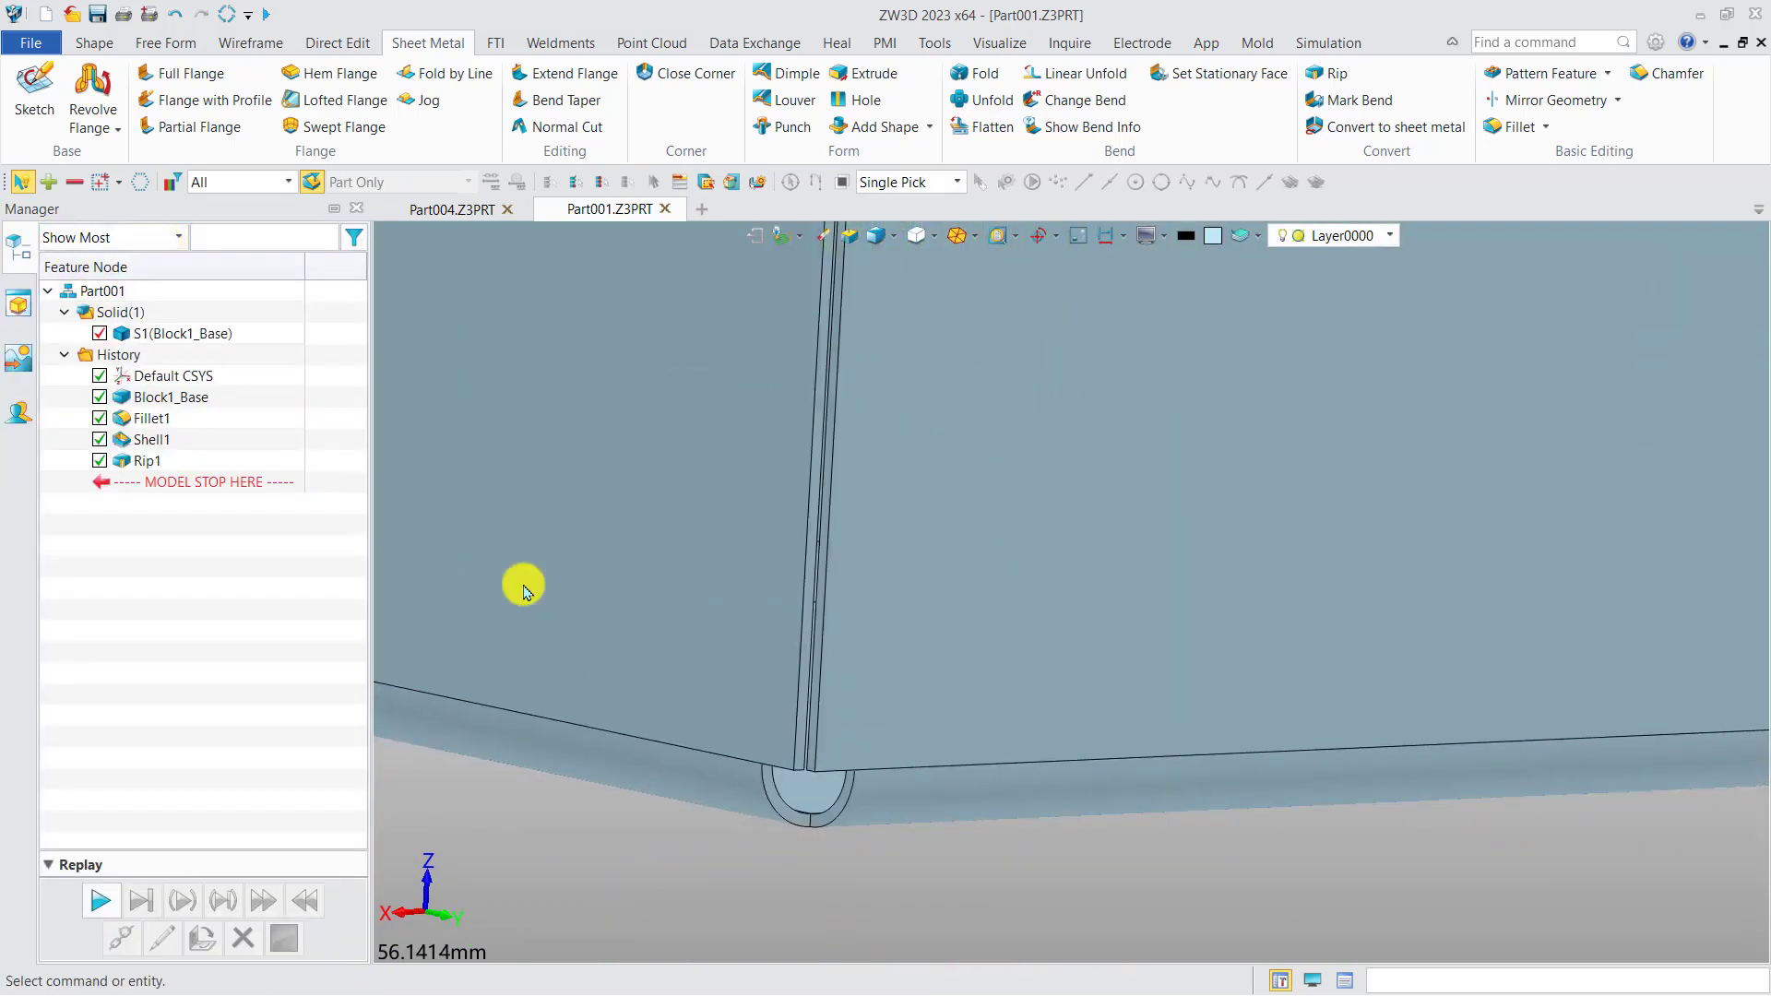
Mark all bends of the ripped box, using the inner bottom face as stationary and collecting the bend faces automatically.
{"action": "scroll", "coordinate": [784, 732], "scroll_direction": "up", "scroll_amount": 3}
{"action": "right_click_drag", "start_coordinate": [811, 672], "coordinate": [850, 822]}
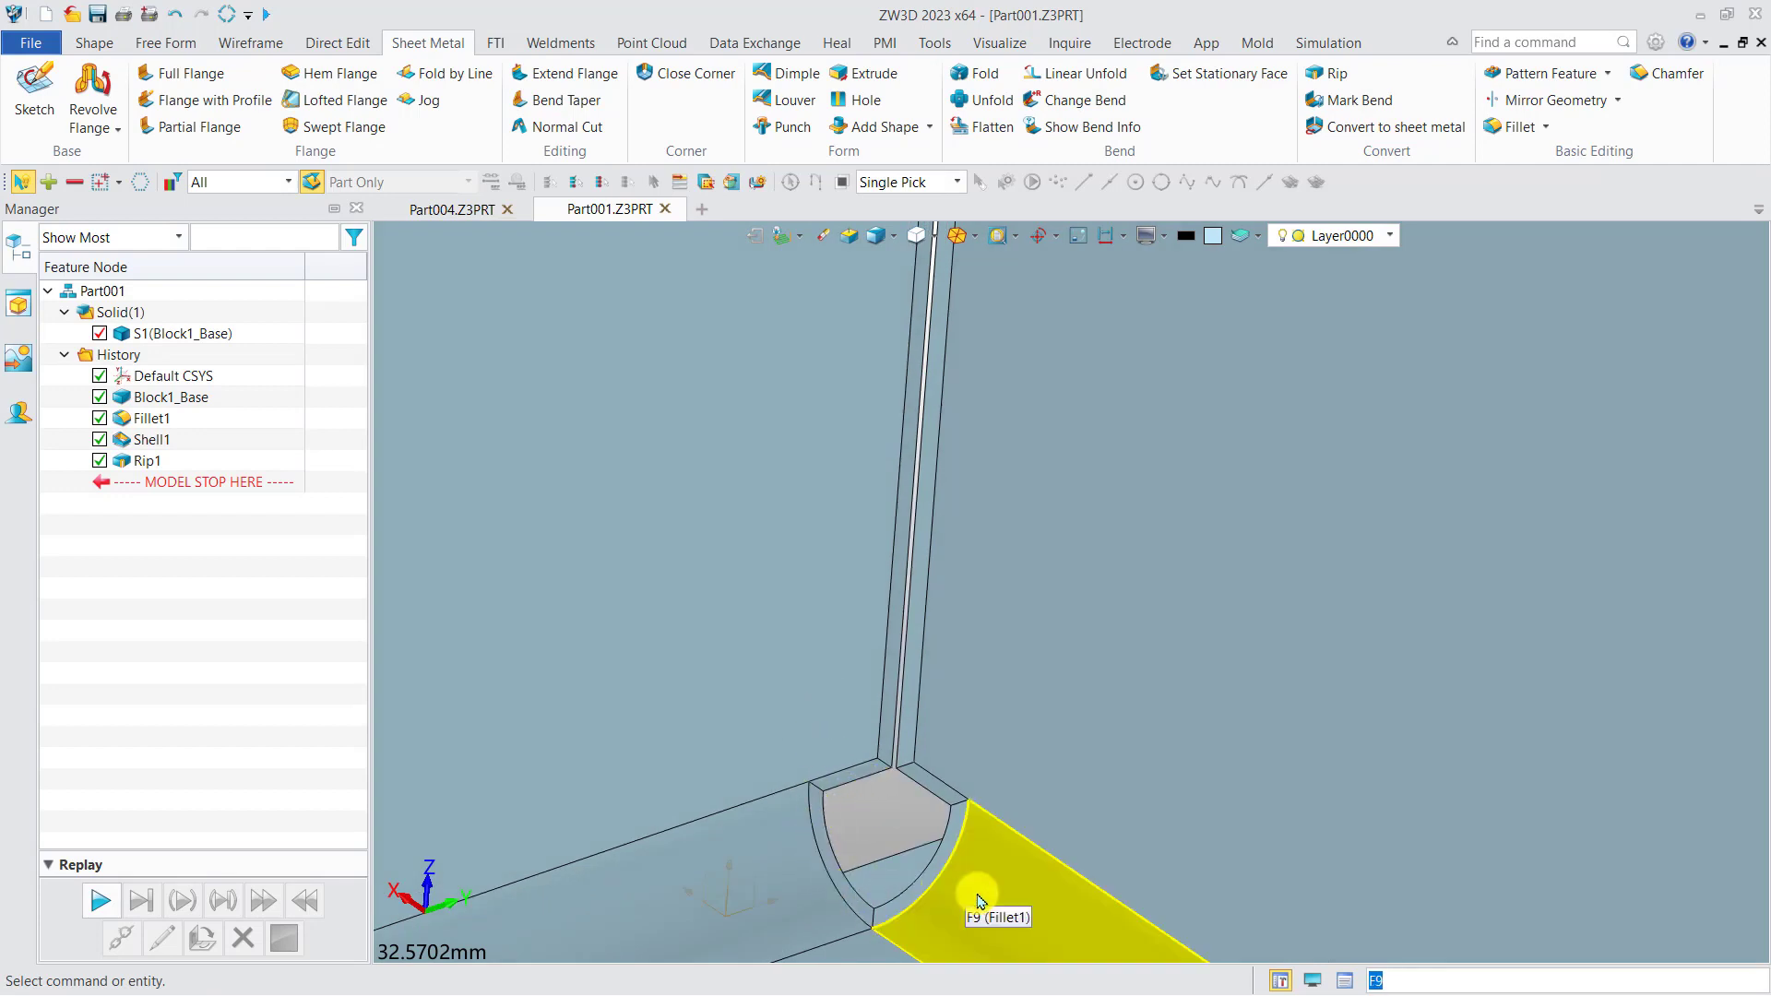
{"action": "scroll", "coordinate": [1005, 713], "scroll_direction": "down", "scroll_amount": 6}
{"action": "right_click_drag", "start_coordinate": [1020, 621], "coordinate": [941, 679]}
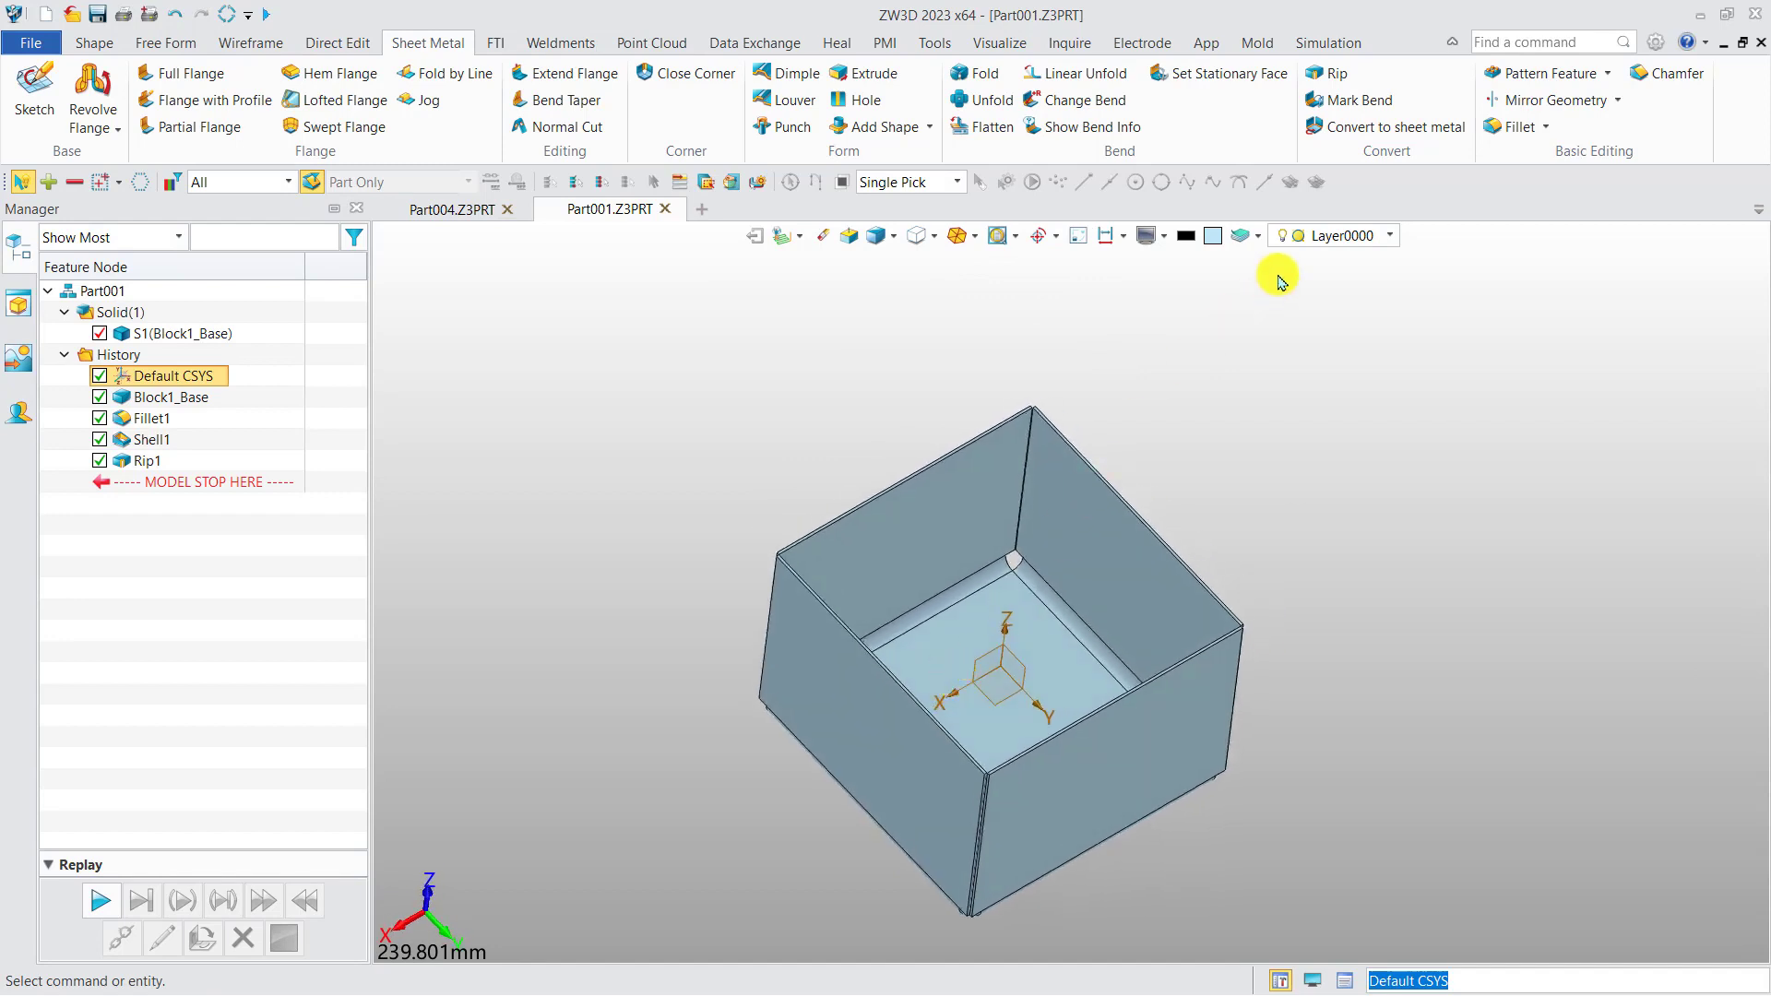
{"action": "left_click", "coordinate": [1352, 100]}
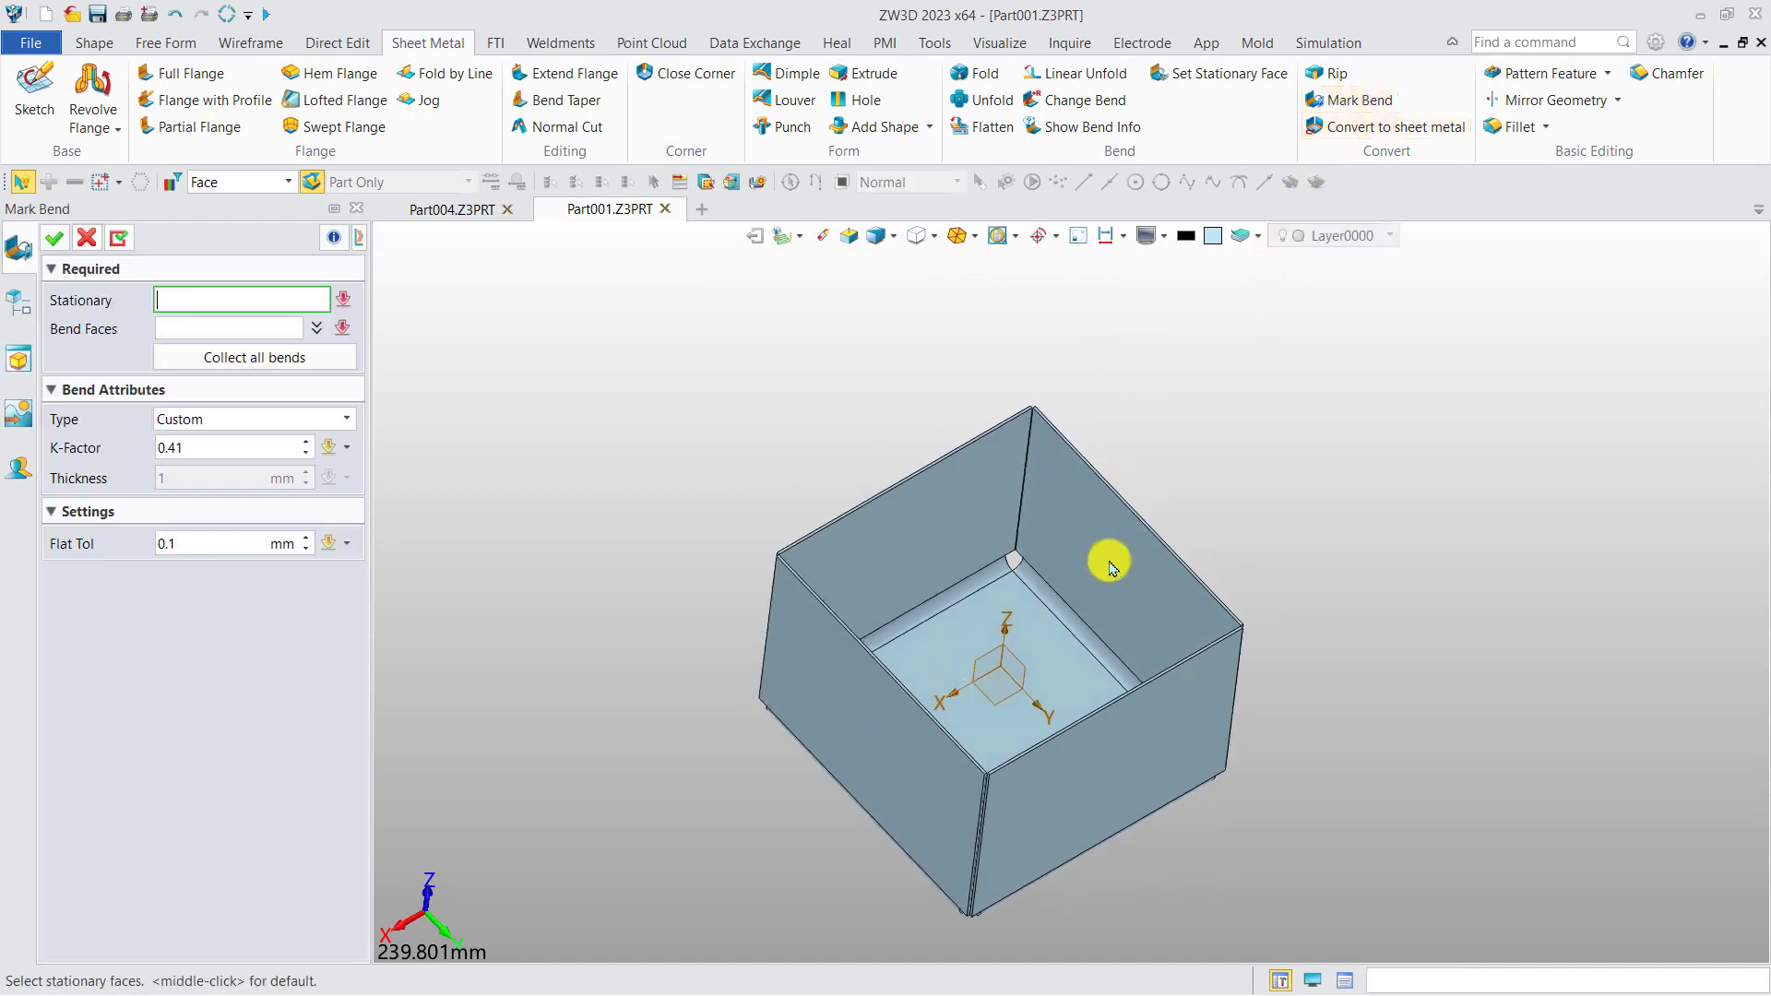
{"action": "scroll", "coordinate": [1003, 600], "scroll_direction": "up", "scroll_amount": 2}
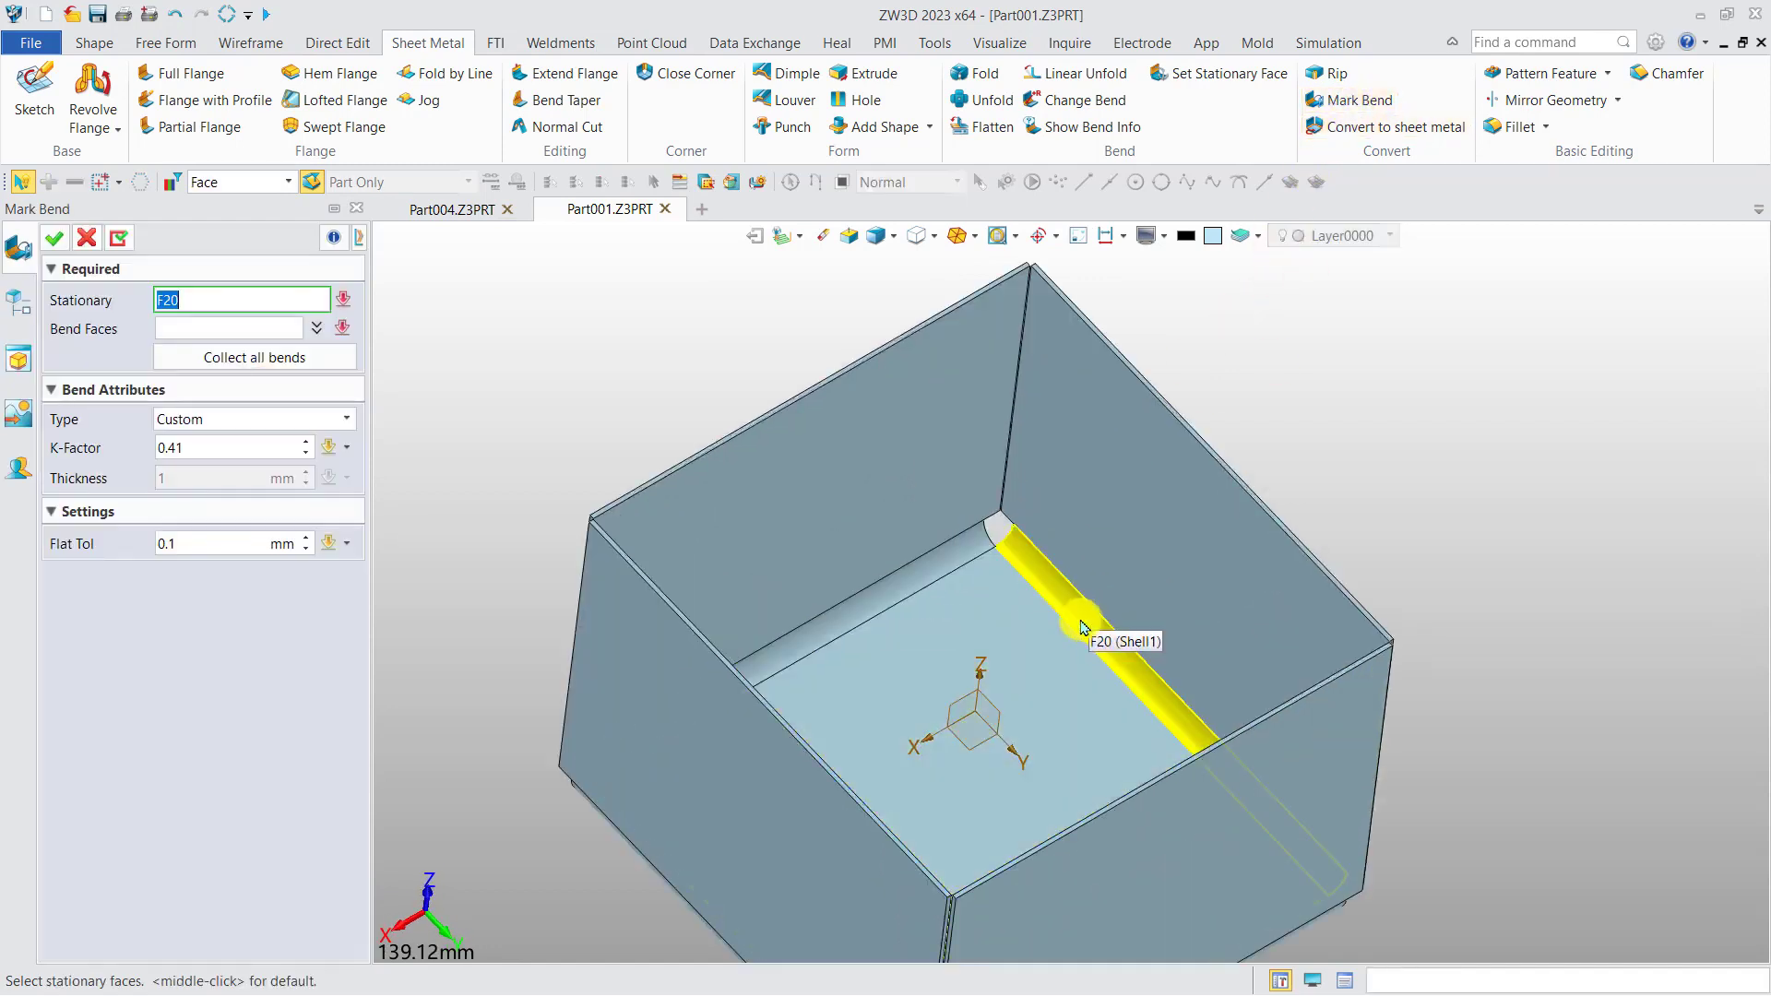
{"action": "middle_click_drag", "start_coordinate": [1072, 666], "coordinate": [1019, 603]}
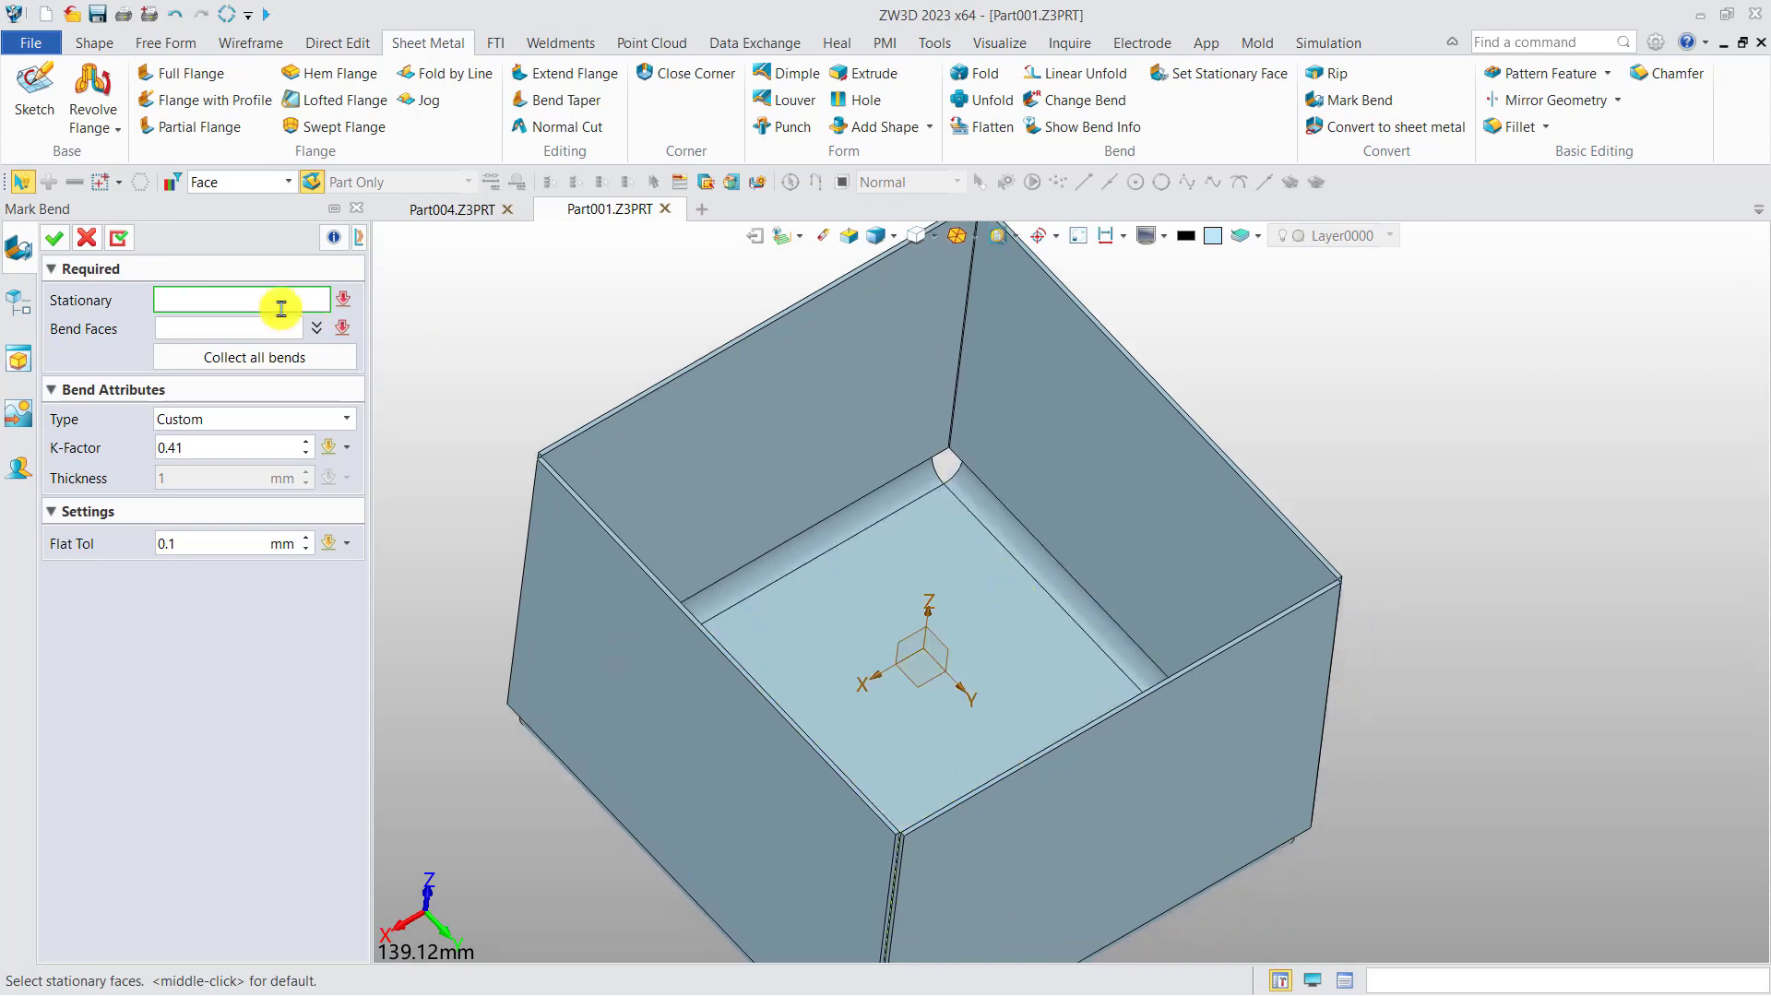
{"action": "left_click", "coordinate": [913, 588]}
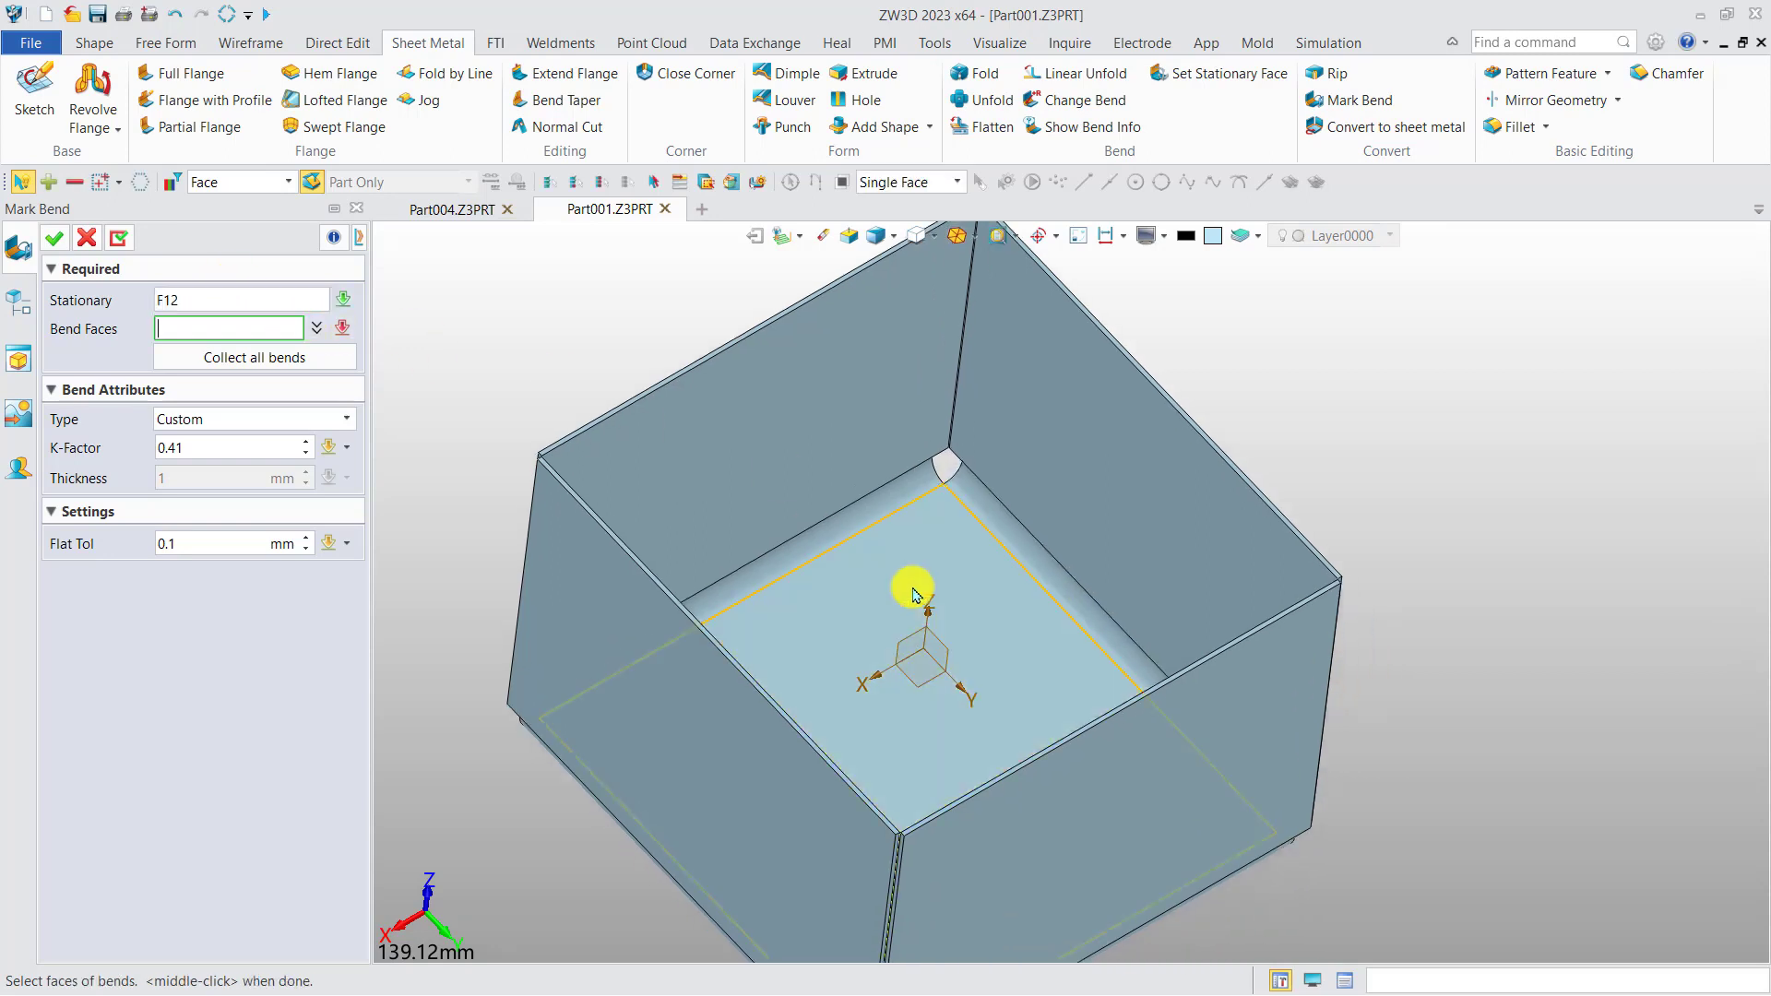
{"action": "left_click", "coordinate": [266, 358]}
{"action": "right_click_drag", "start_coordinate": [736, 574], "coordinate": [735, 555]}
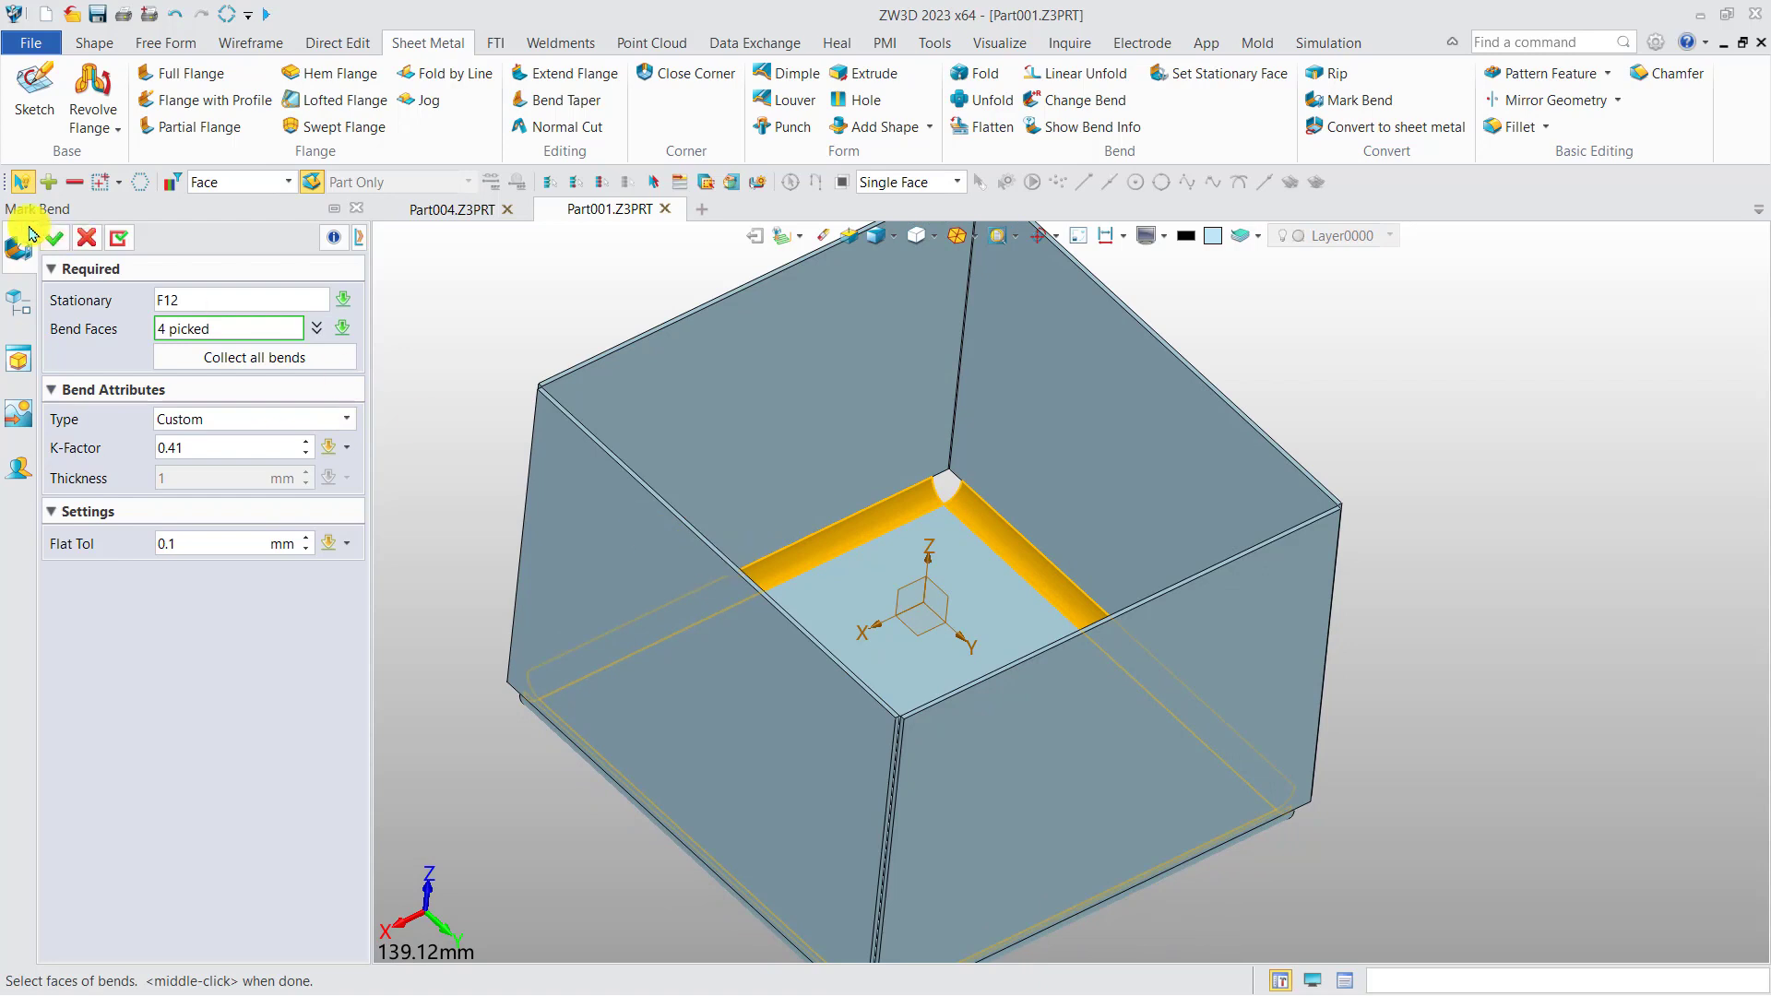
{"action": "left_click", "coordinate": [60, 238]}
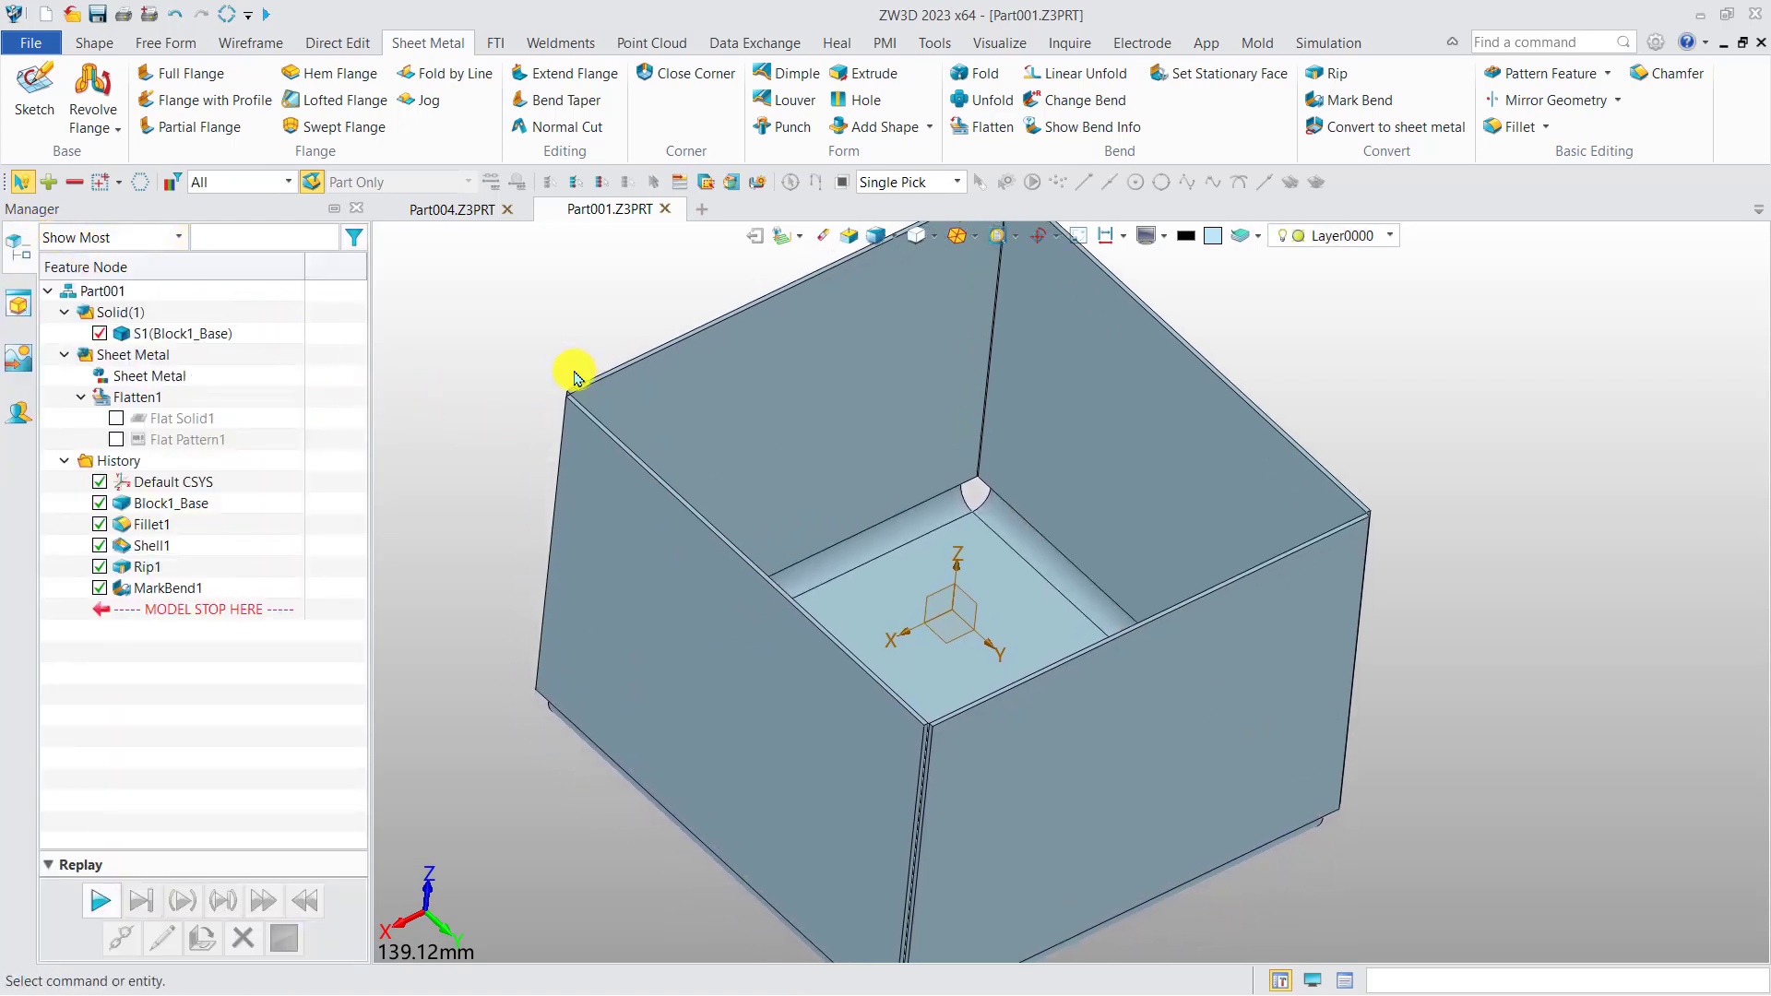
Unfold the whole box solid with its inner bottom face as the stationary face.
{"action": "scroll", "coordinate": [581, 391], "scroll_direction": "down", "scroll_amount": 2}
{"action": "left_click", "coordinate": [985, 100]}
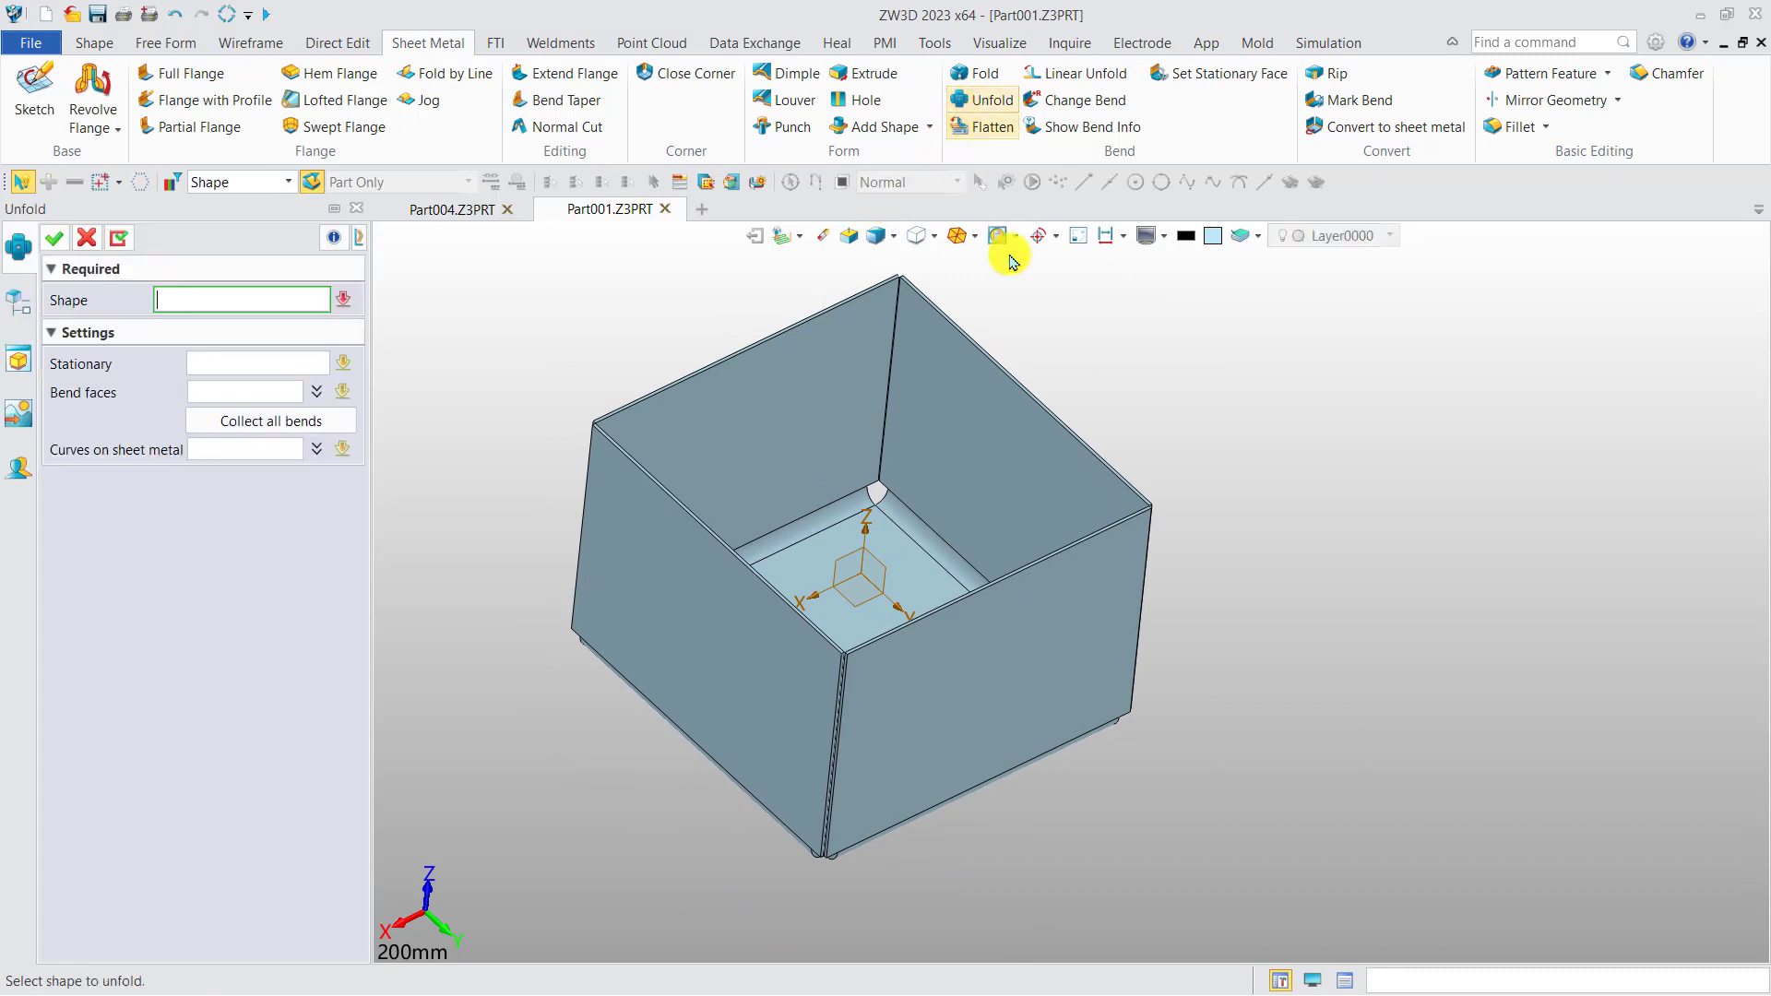
{"action": "left_click", "coordinate": [866, 503]}
{"action": "left_click", "coordinate": [245, 351]}
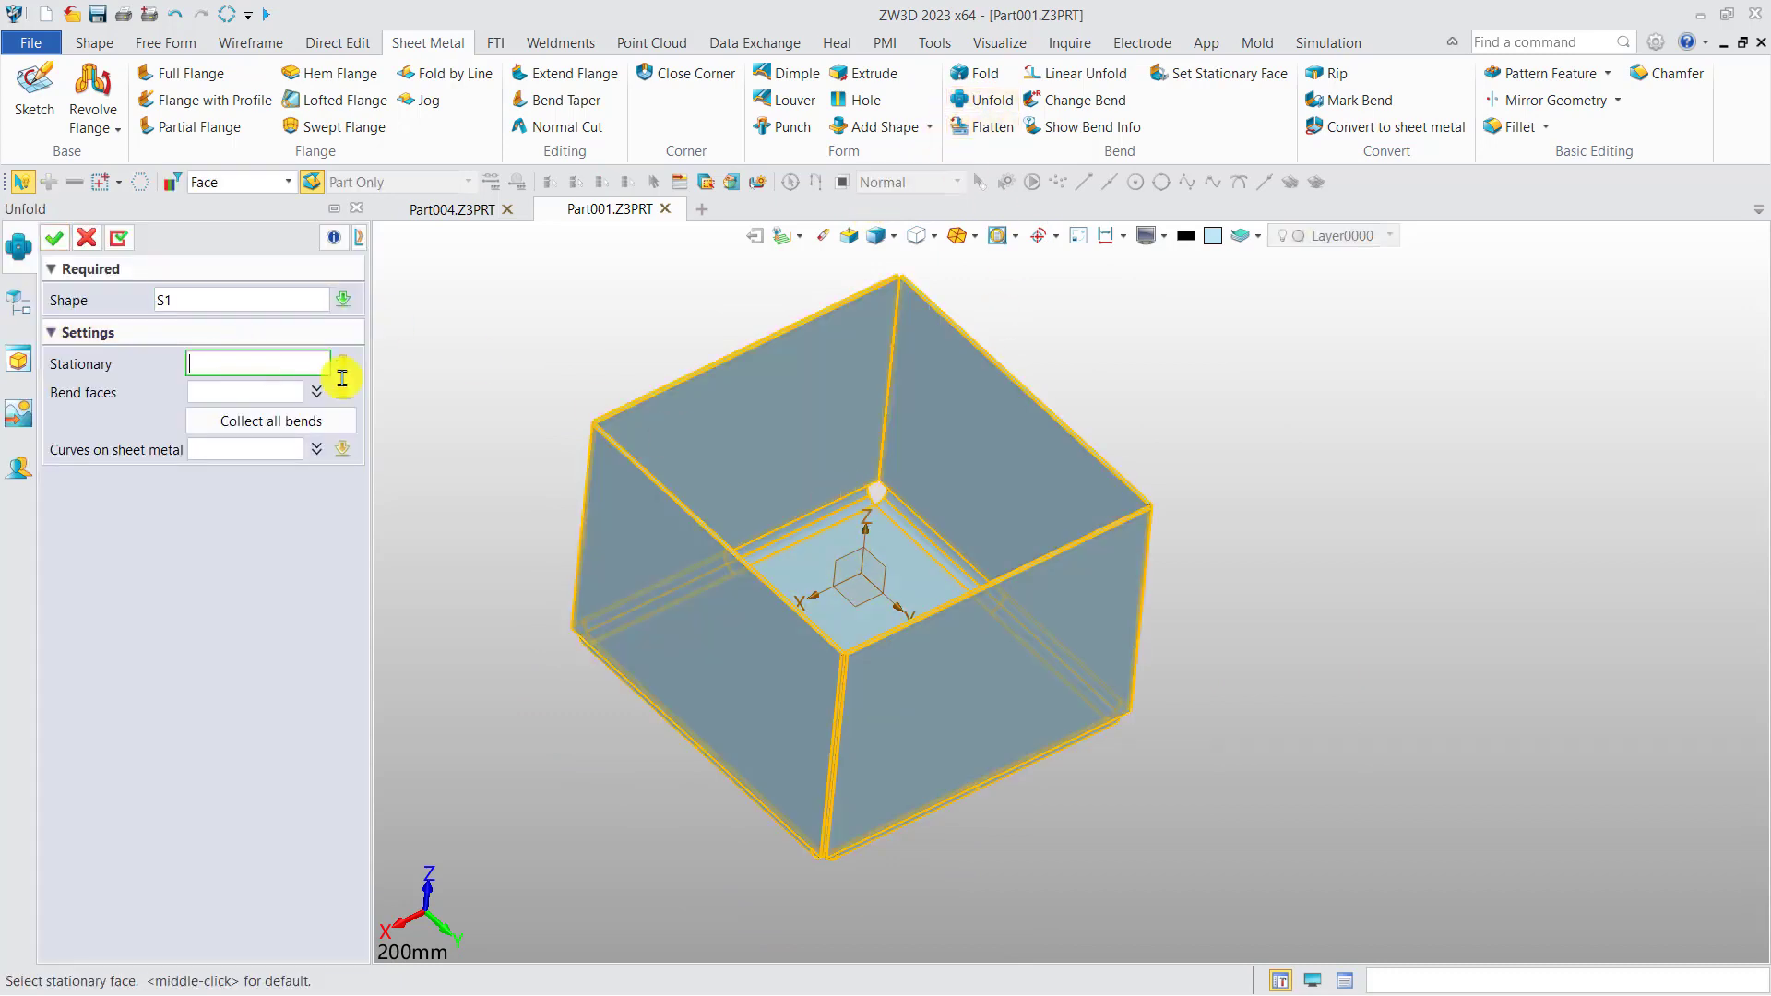
{"action": "left_click", "coordinate": [835, 558]}
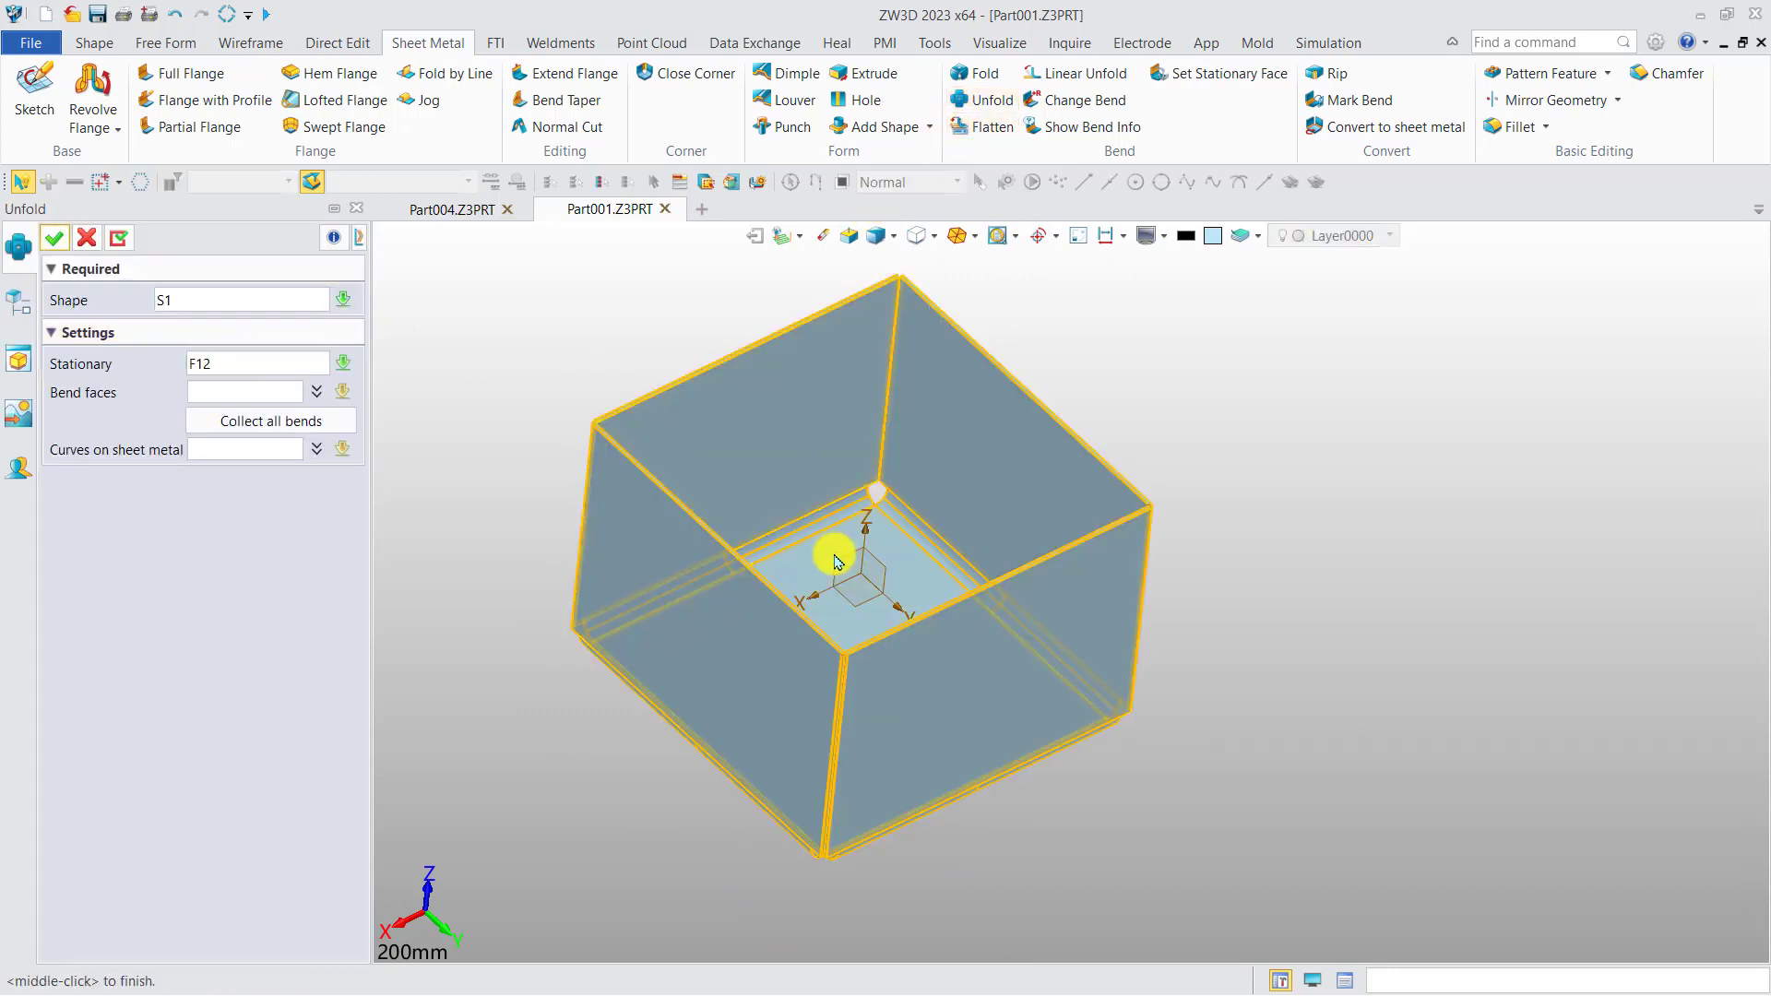
{"action": "left_click", "coordinate": [54, 238]}
{"action": "middle_click_drag", "start_coordinate": [696, 556], "coordinate": [889, 514]}
{"action": "scroll", "coordinate": [876, 489], "scroll_direction": "down", "scroll_amount": 2}
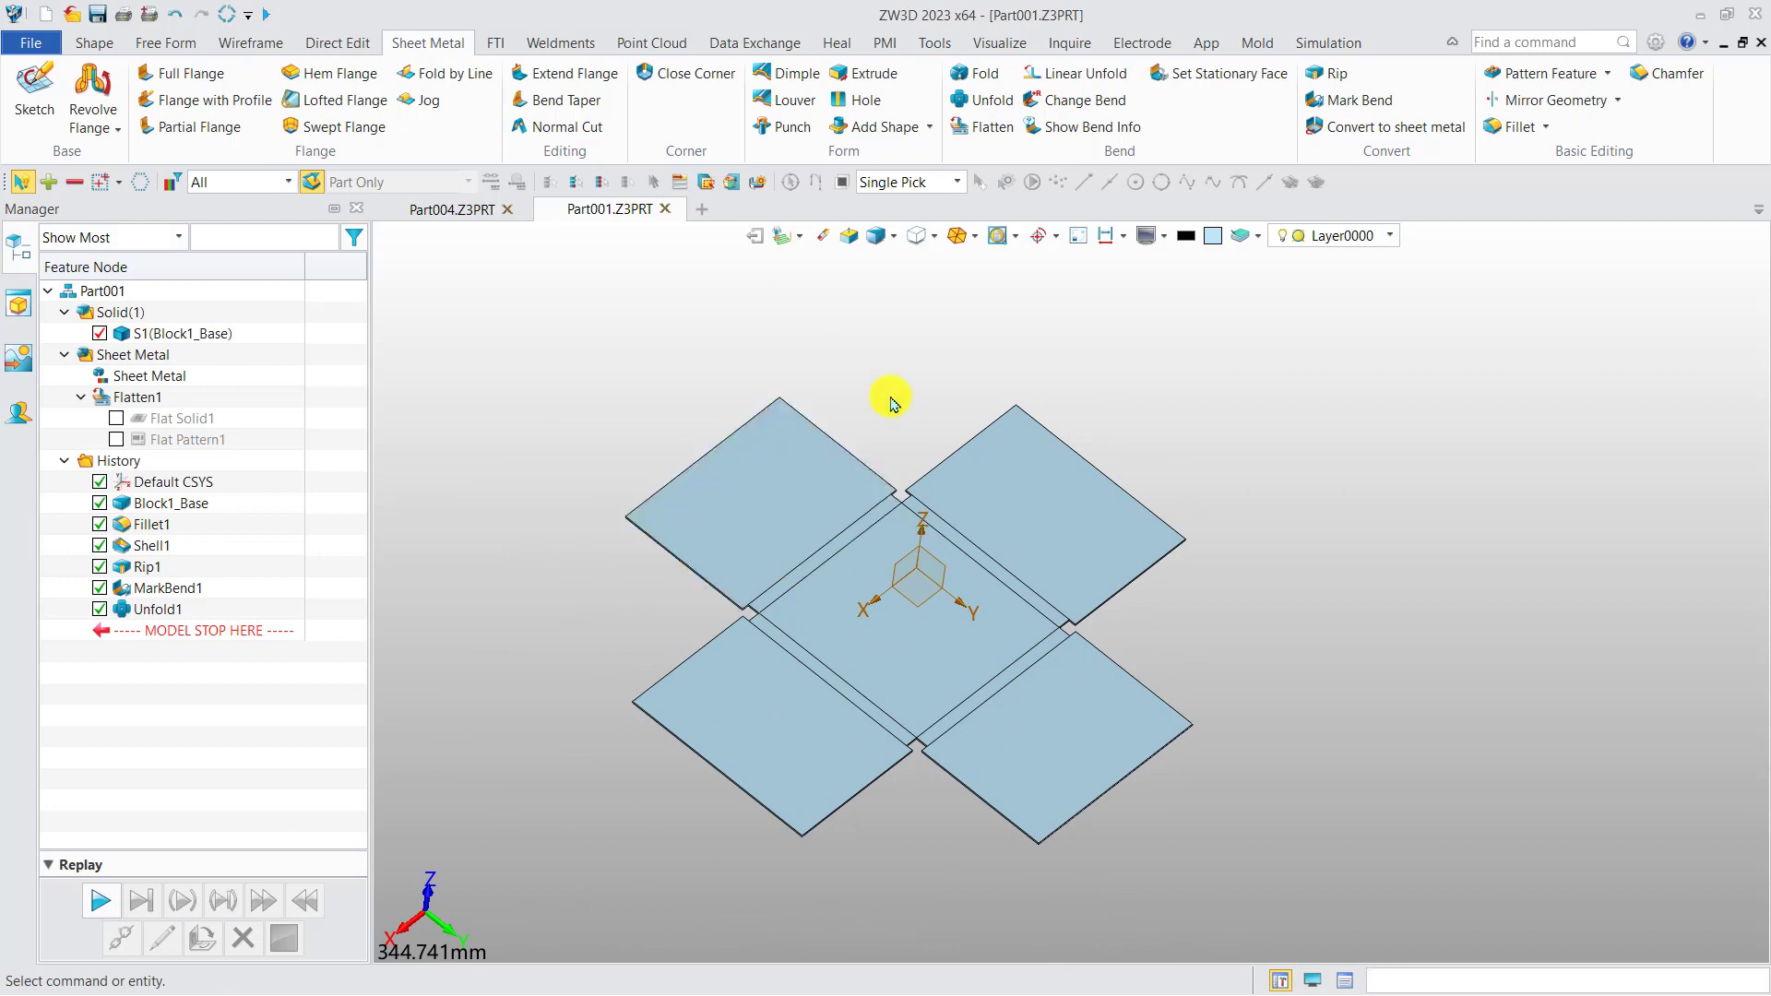